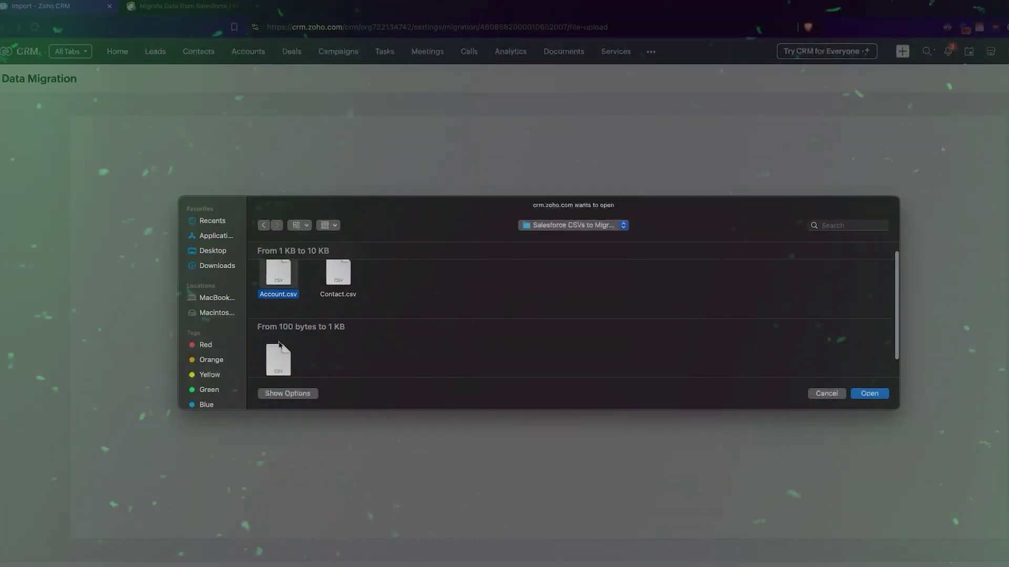
Select all three Salesforce CSVs (Account, Contact, Opportunity) and upload them to Zoho Data Migration
key(super+a)
click(869, 393)
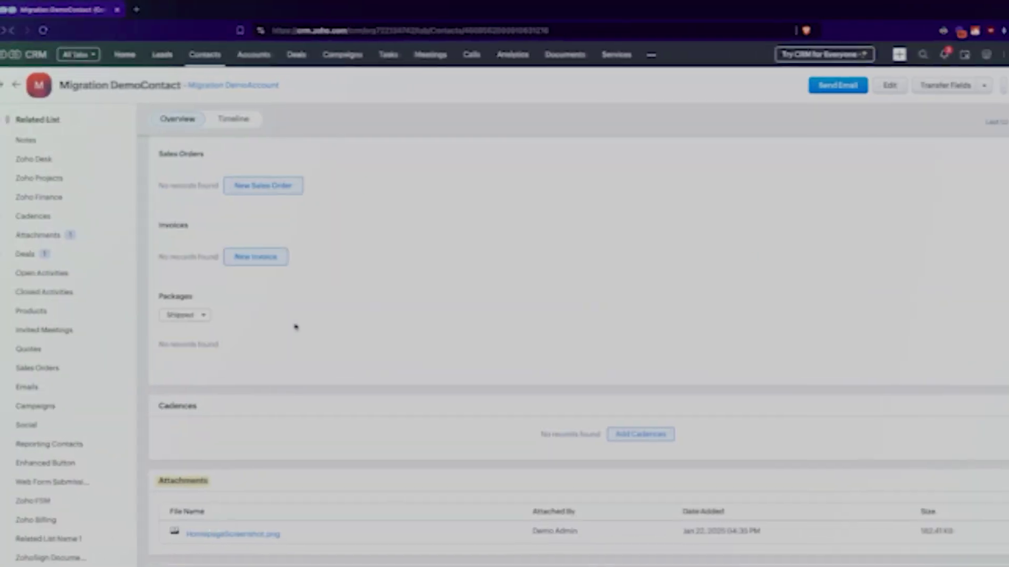
scroll(293, 326, down, 4)
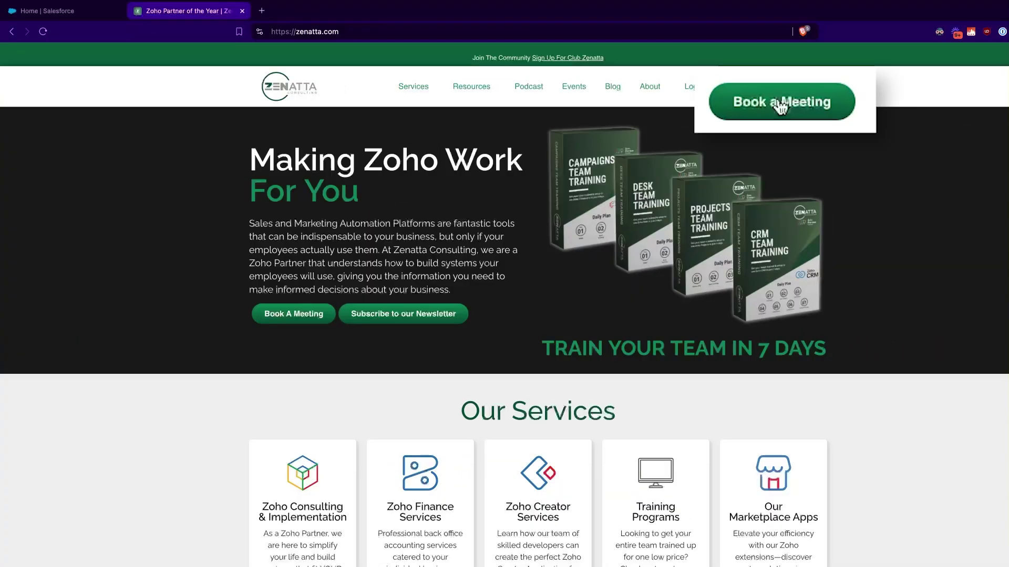
Use Book a Meeting to jump to Zenatta's free consultation form
click(779, 87)
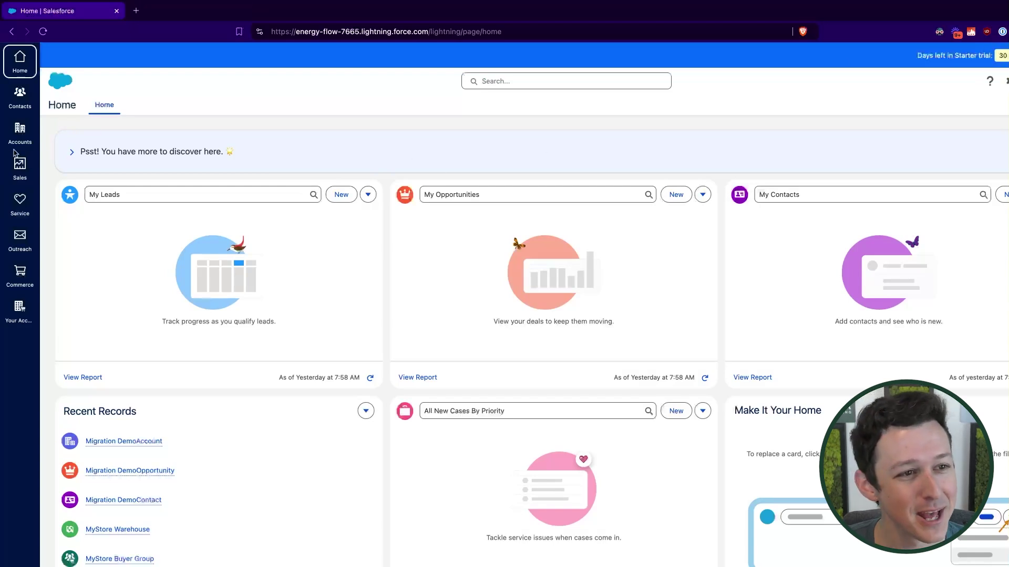
Open the Migration DemoAccount record from the Salesforce Accounts list
click(20, 135)
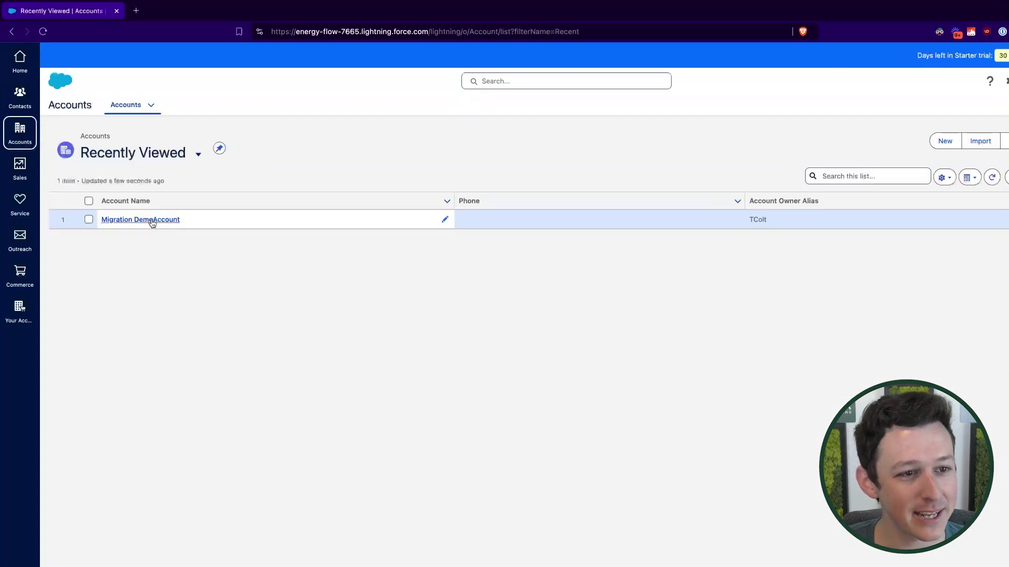
click(152, 220)
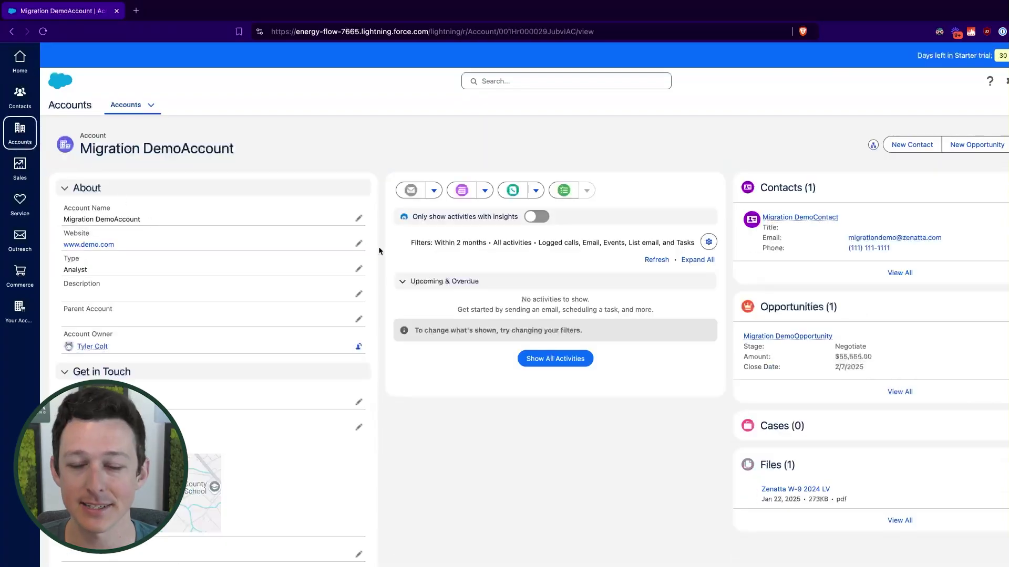
click(256, 148)
drag(140, 152, 200, 154)
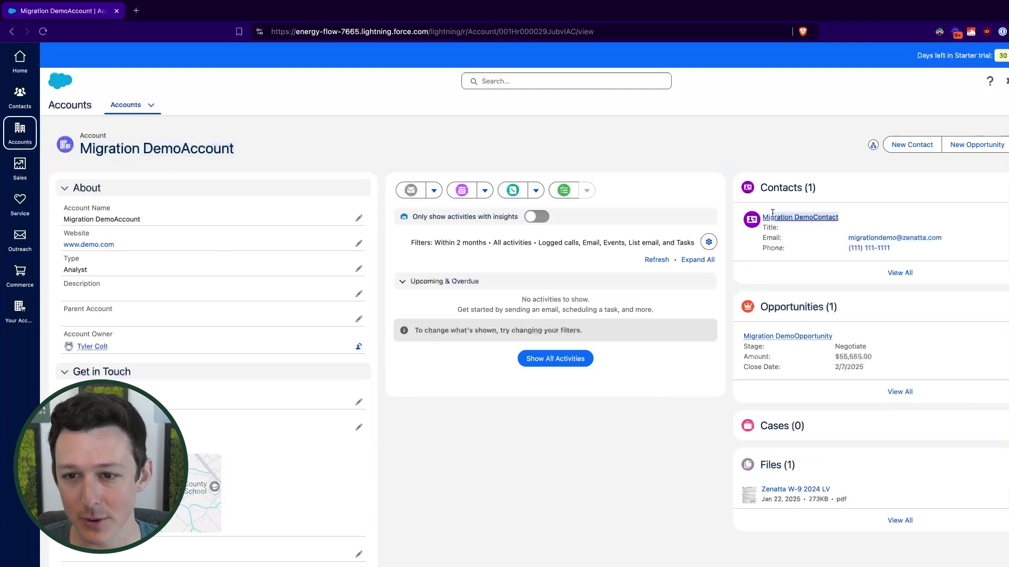
mouse_move(775, 339)
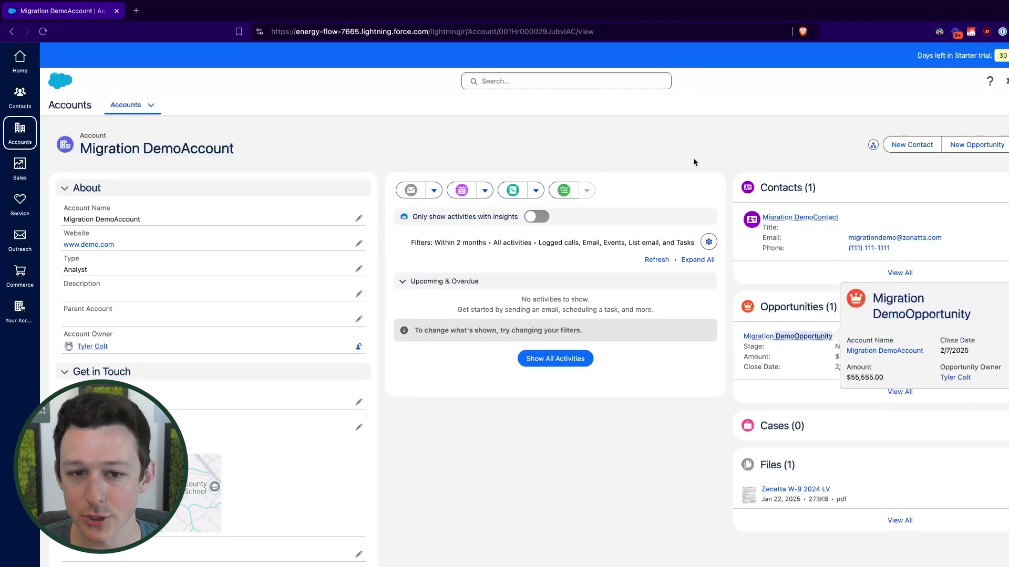
scroll(670, 464, down, 2)
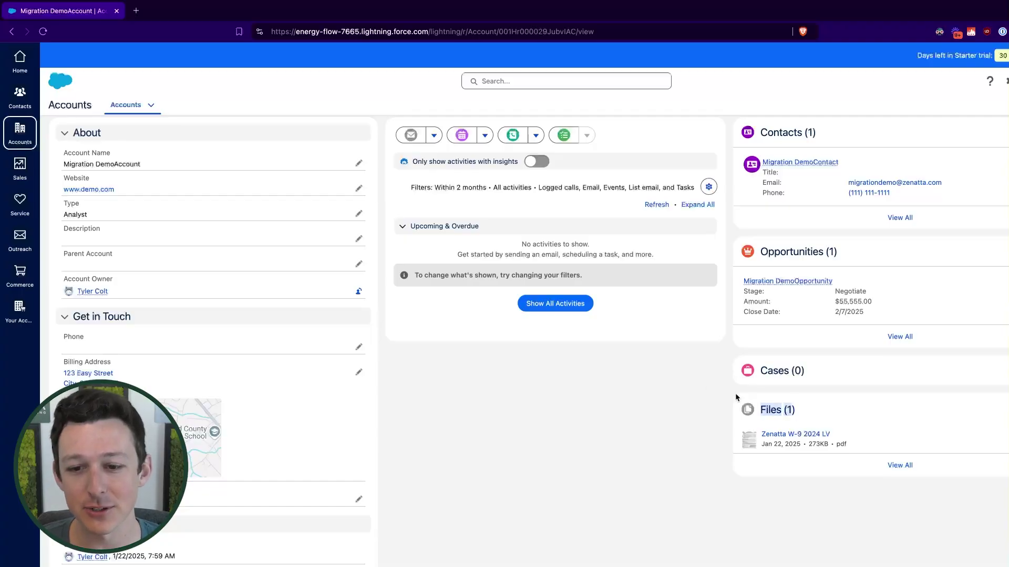
Open the related Migration DemoContact and Migration DemoOpportunity records from the account page
mouse_move(789, 273)
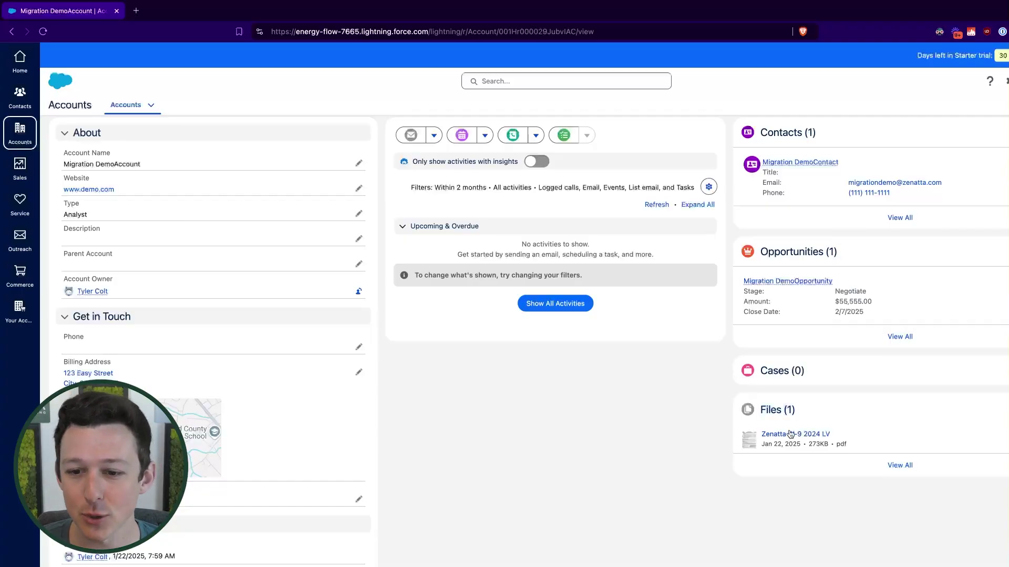
click(795, 162)
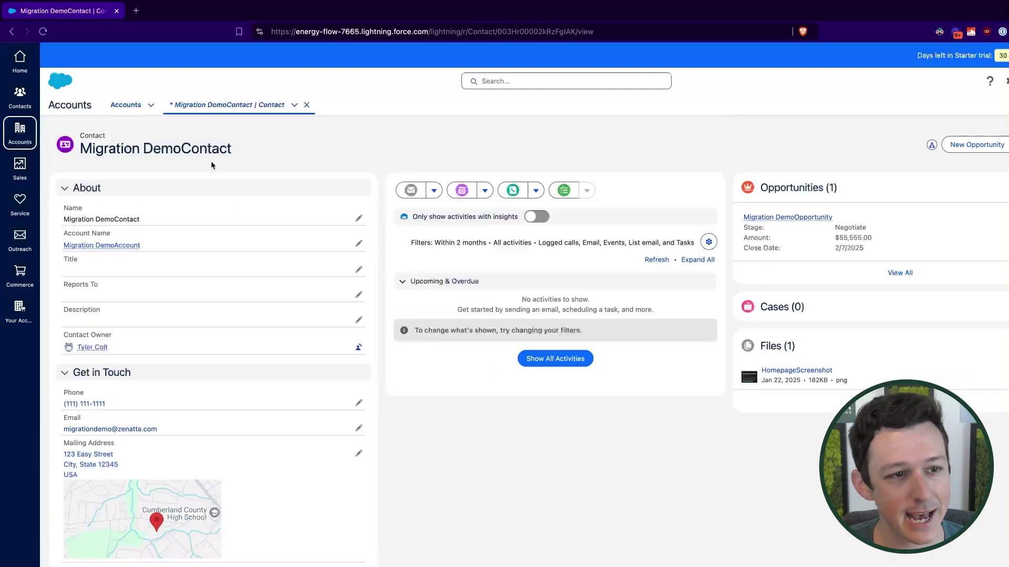
scroll(555, 405, down, 1)
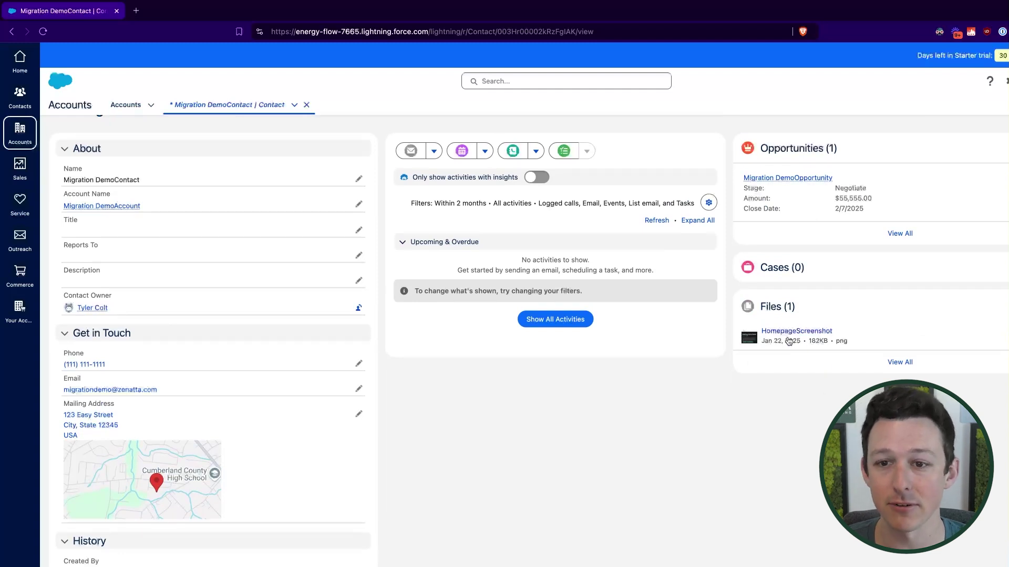
click(785, 178)
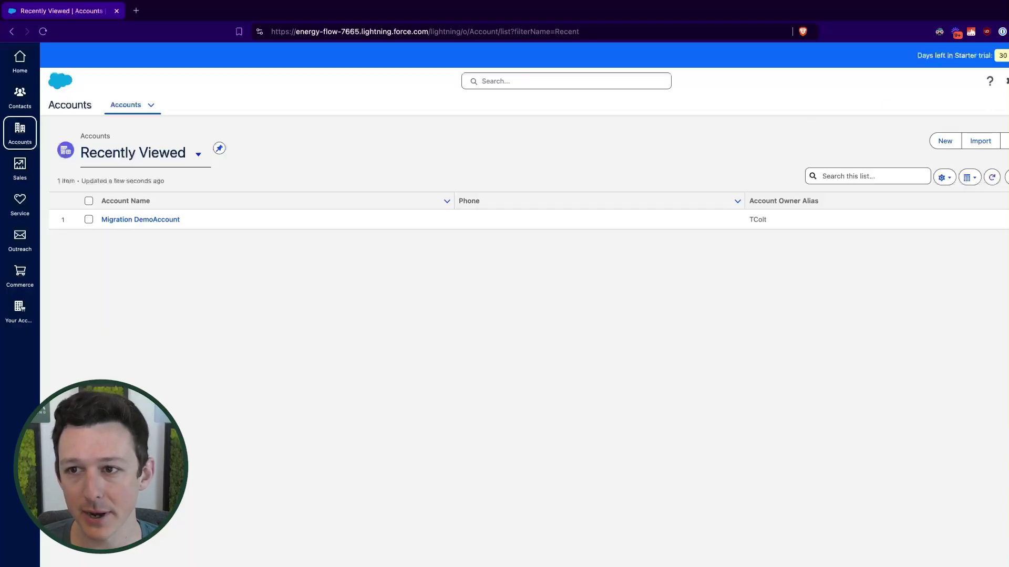
Go to Setup > Data > Data Export and switch the page to Salesforce Classic
click(1006, 81)
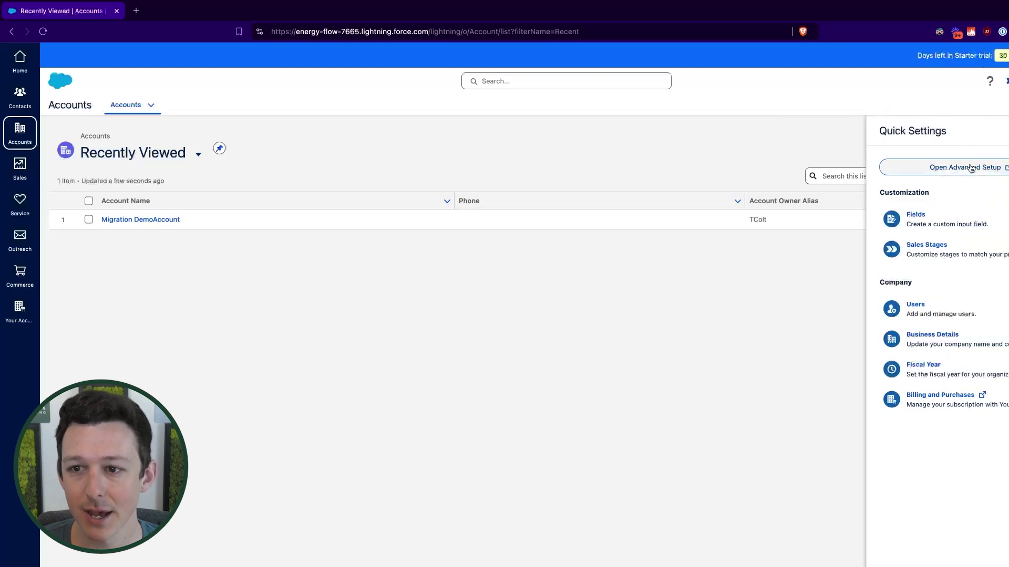
click(970, 168)
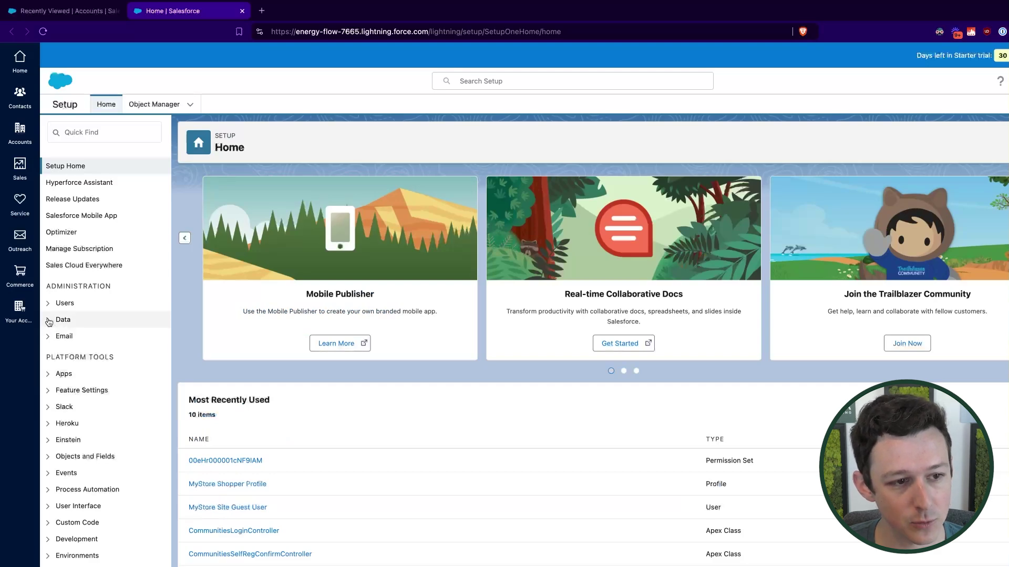
click(47, 320)
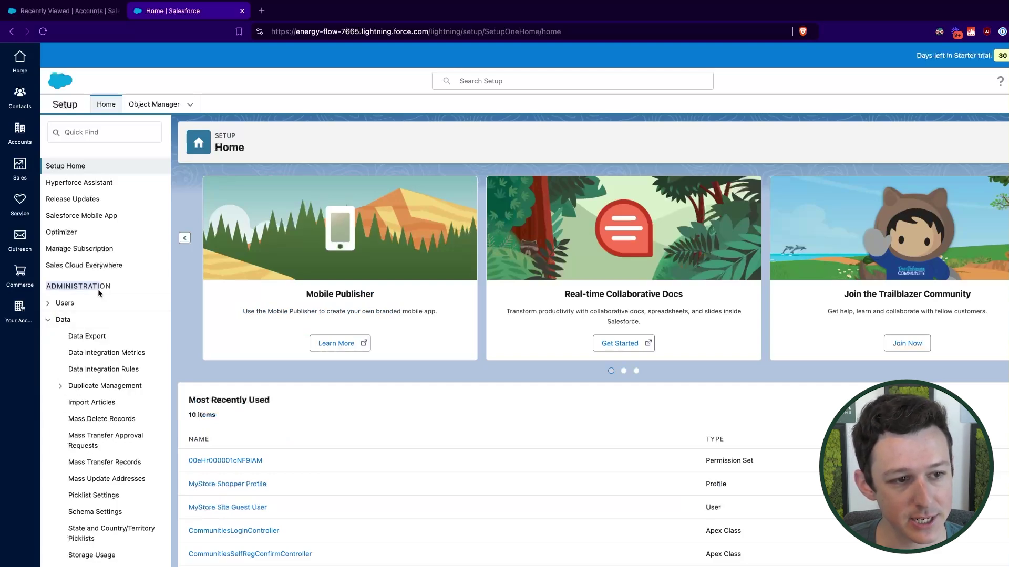
click(83, 337)
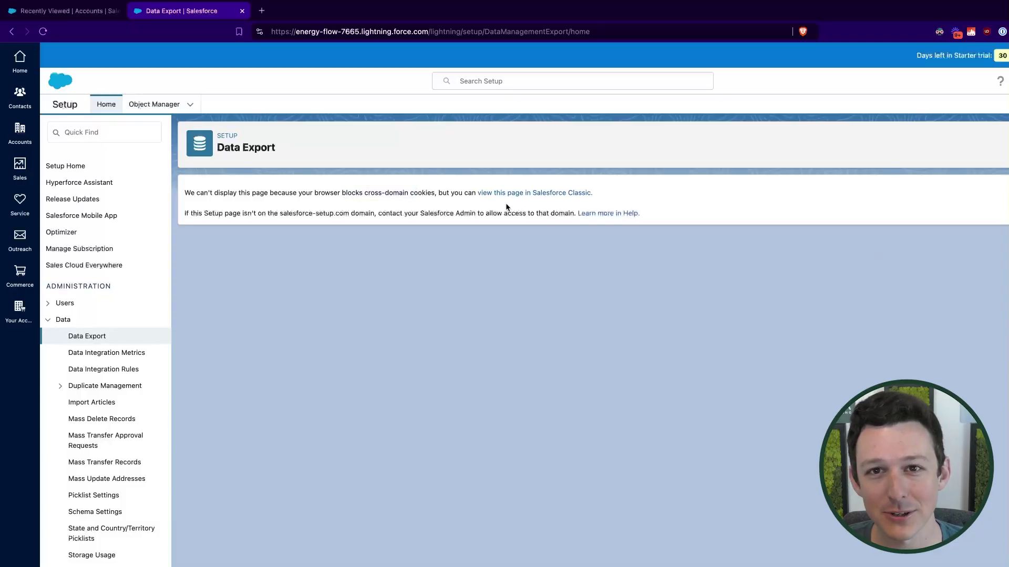
triple_click(230, 198)
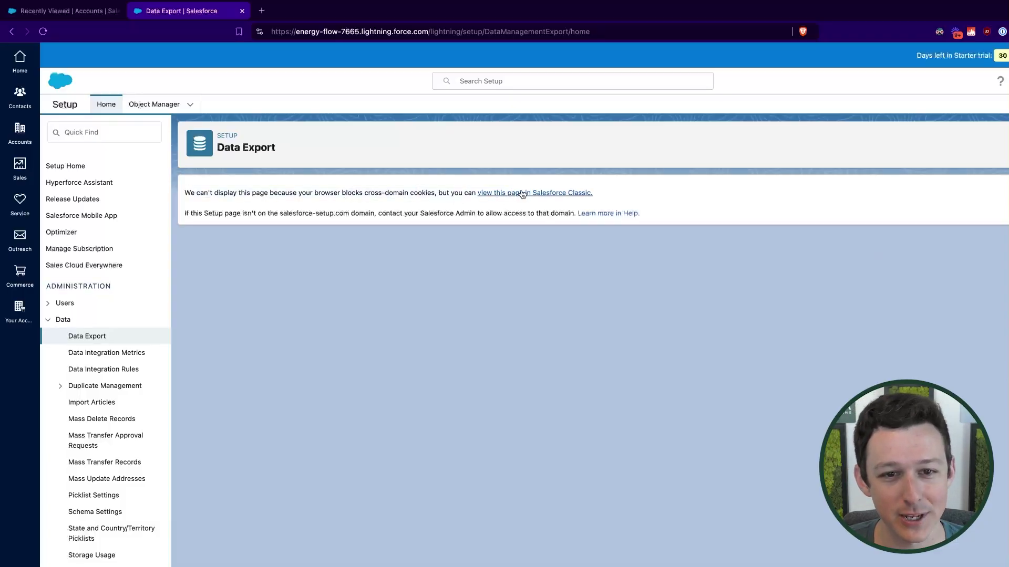
click(520, 194)
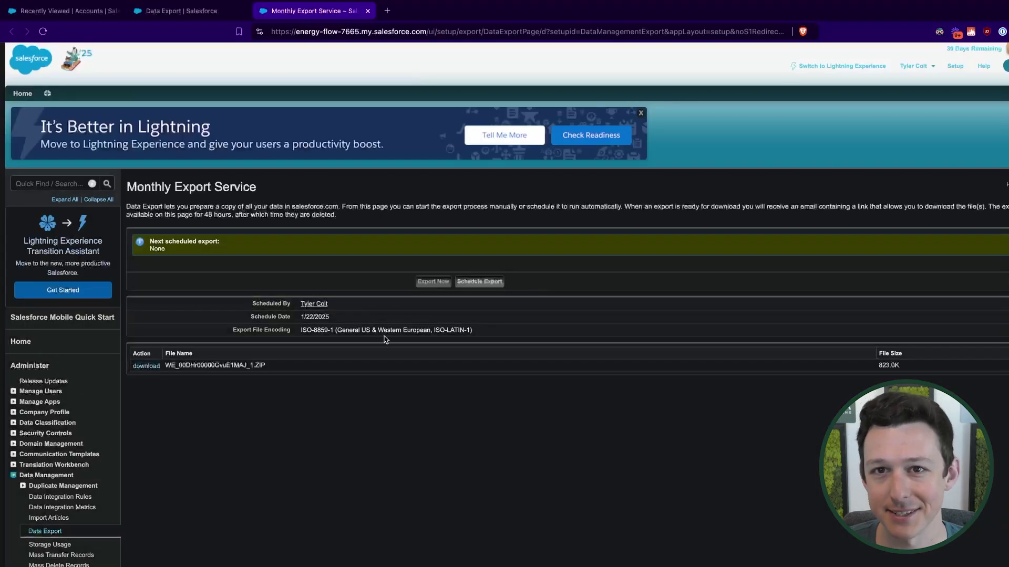
Disable the Dark Reader extension for the Salesforce site
click(938, 31)
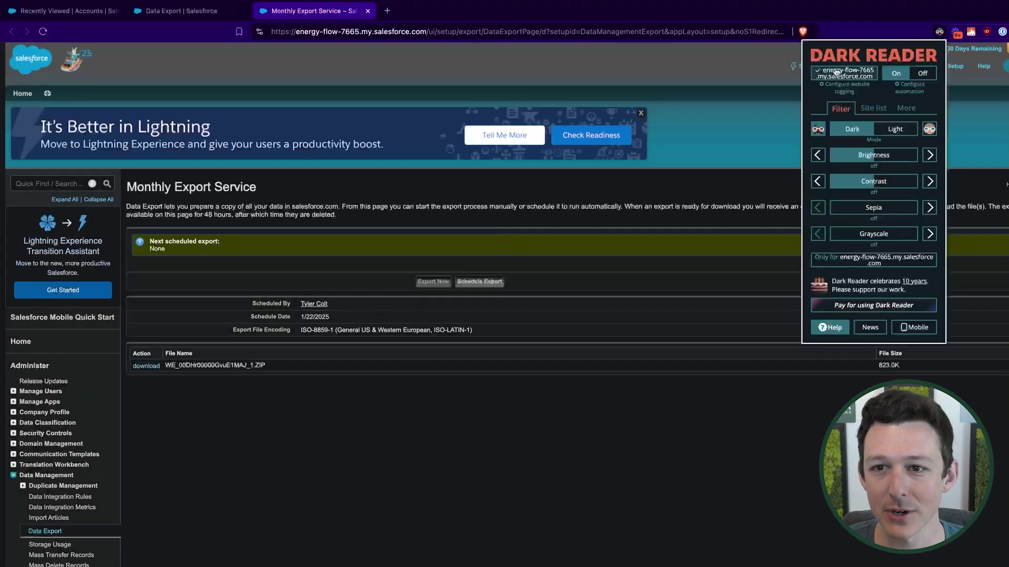
click(844, 74)
click(594, 399)
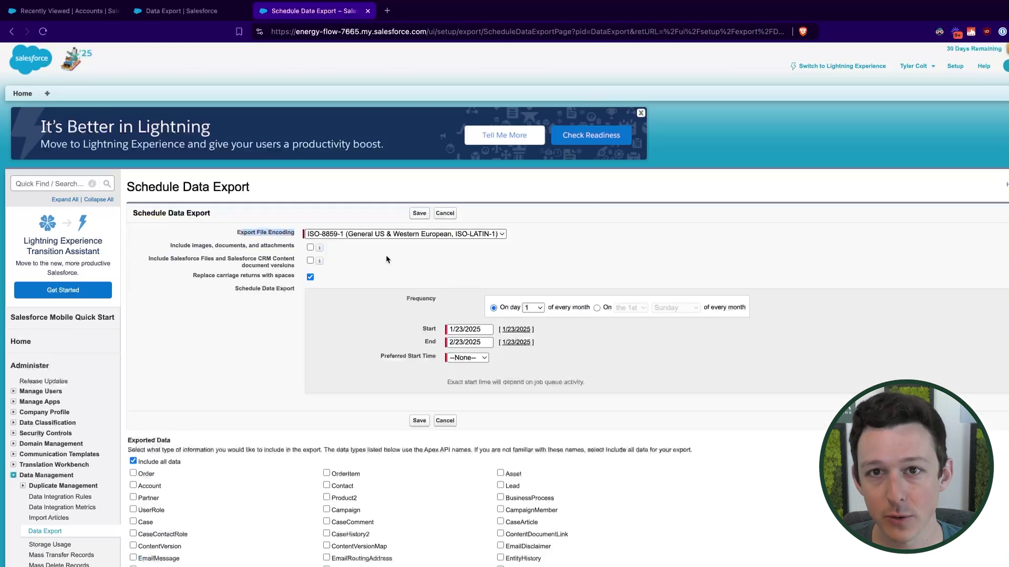
Tick the images/documents/attachments and Salesforce Files options, then check the Start date picker
click(386, 256)
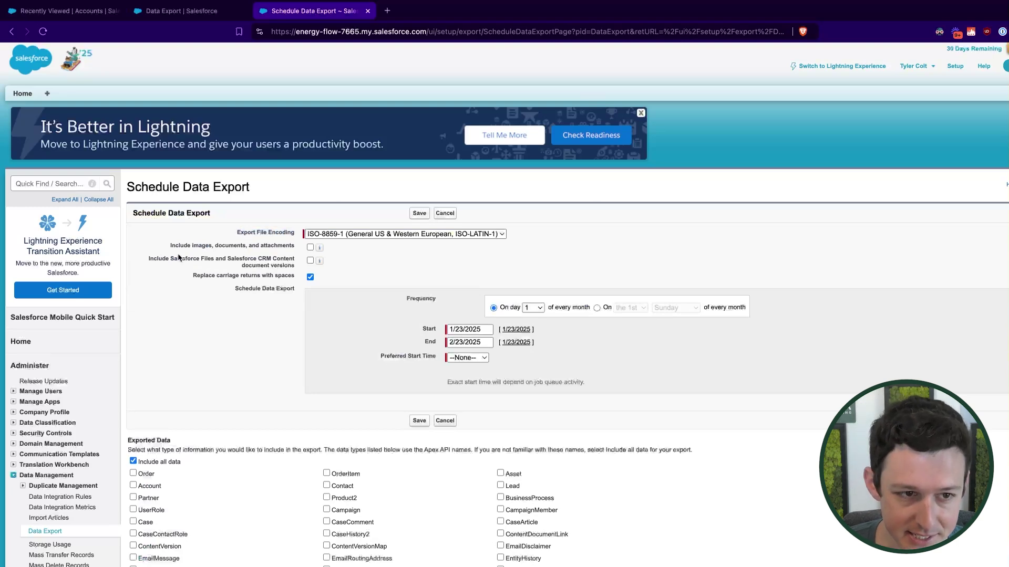
click(370, 271)
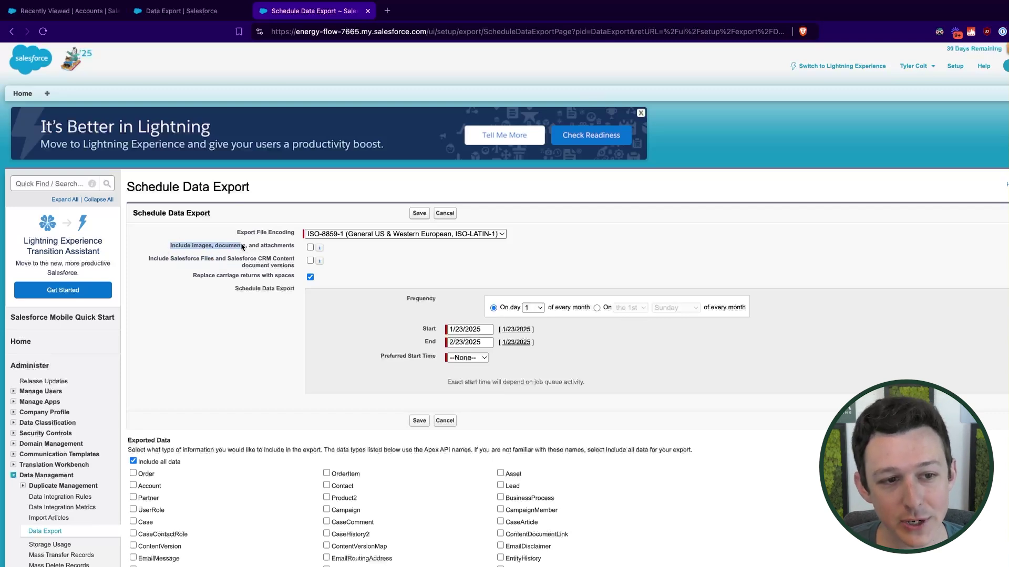
click(376, 260)
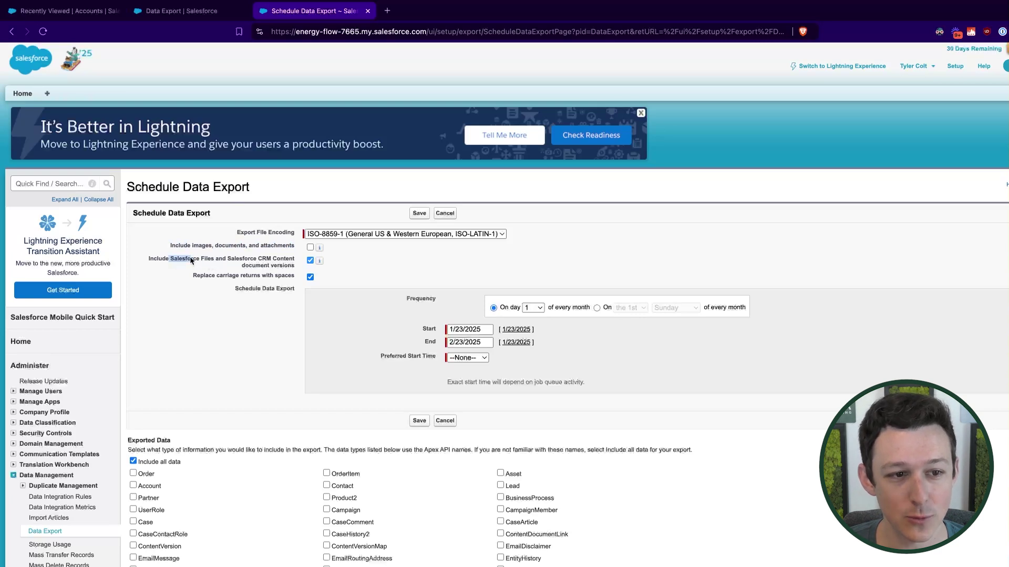
drag(207, 260, 352, 257)
click(351, 258)
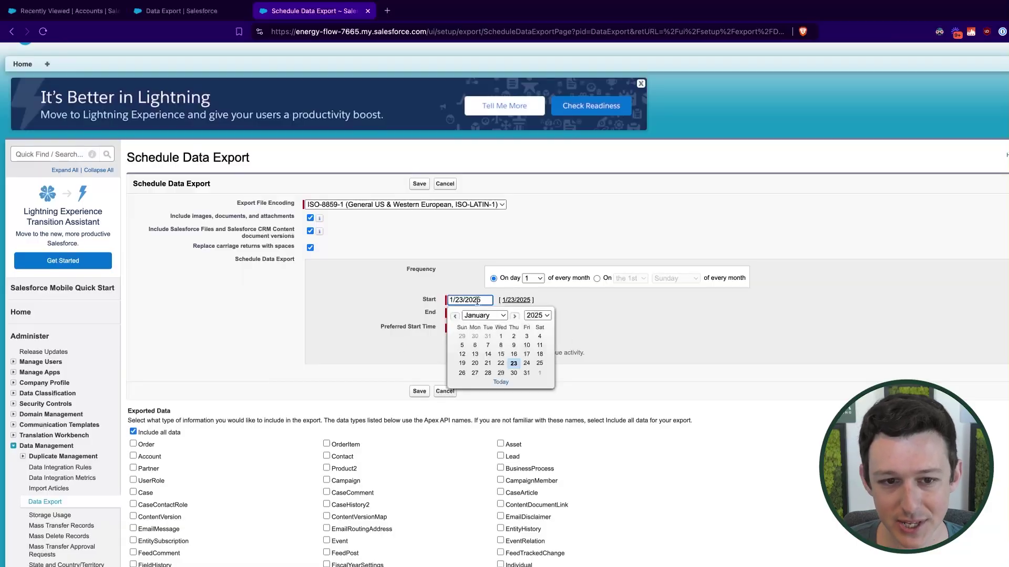
click(630, 321)
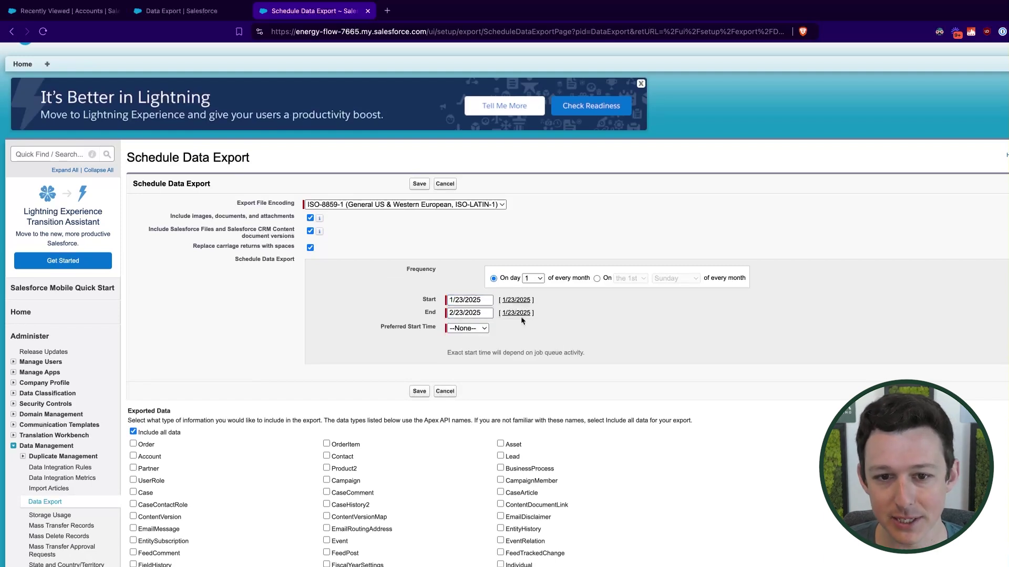
Choose Account data for export instead of all data
scroll(521, 316, down, 7)
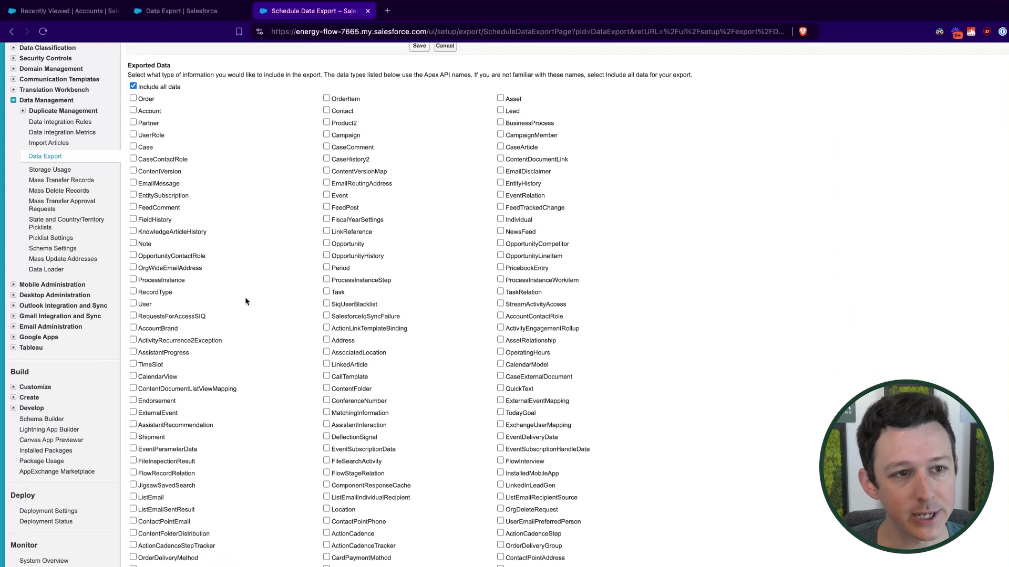
scroll(244, 301, down, 1)
scroll(177, 88, up, 1)
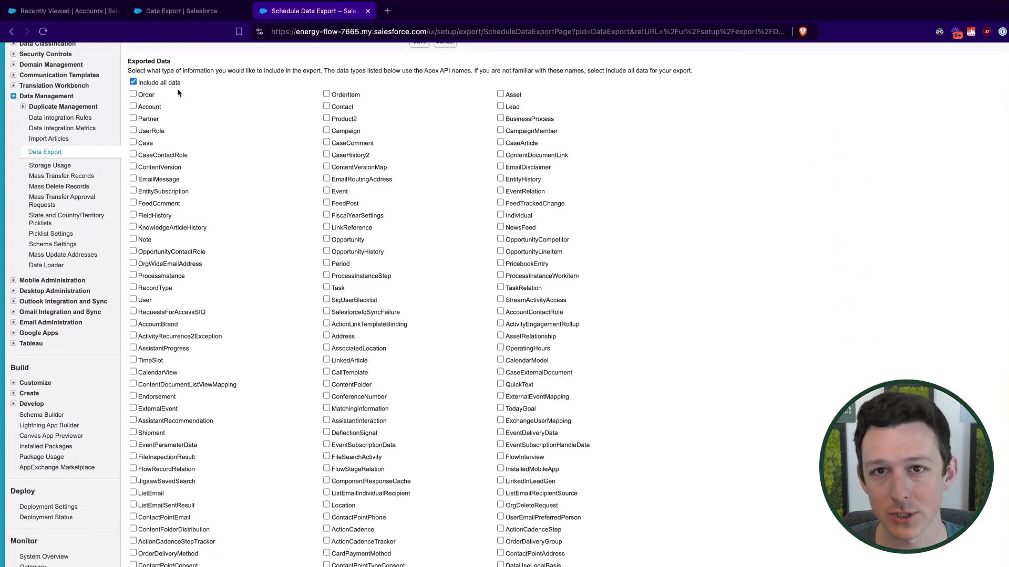
scroll(168, 83, up, 1)
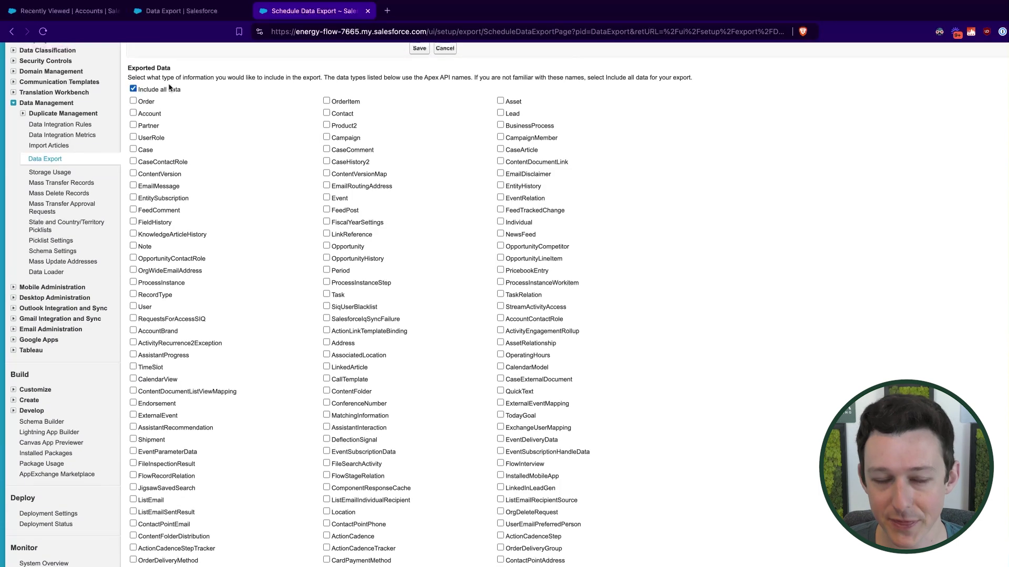
click(133, 114)
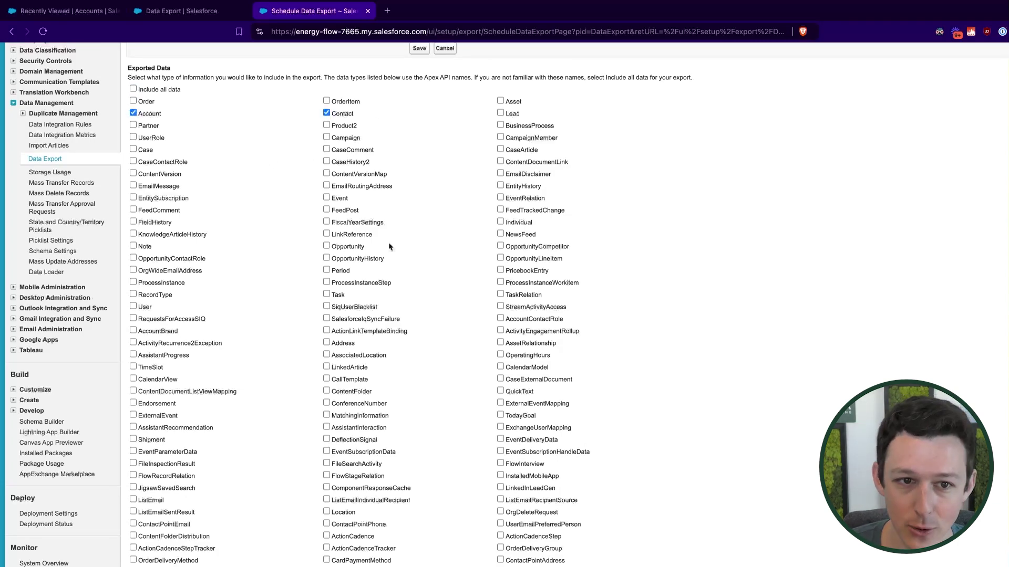
Search the page for 'oppor' and tick Opportunity and OpportunityHistory
key(super+f)
text(d)
key(BackSpace)
key(BackSpace)
key(BackSpace)
key(BackSpace)
text(oppor)
click(326, 246)
click(326, 257)
scroll(717, 244, up, 1)
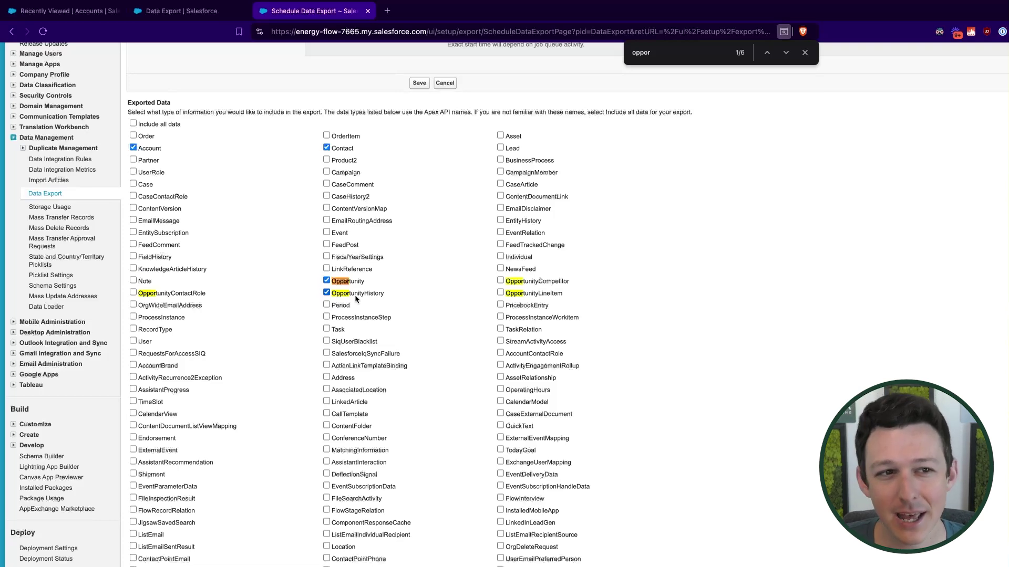
scroll(355, 299, up, 5)
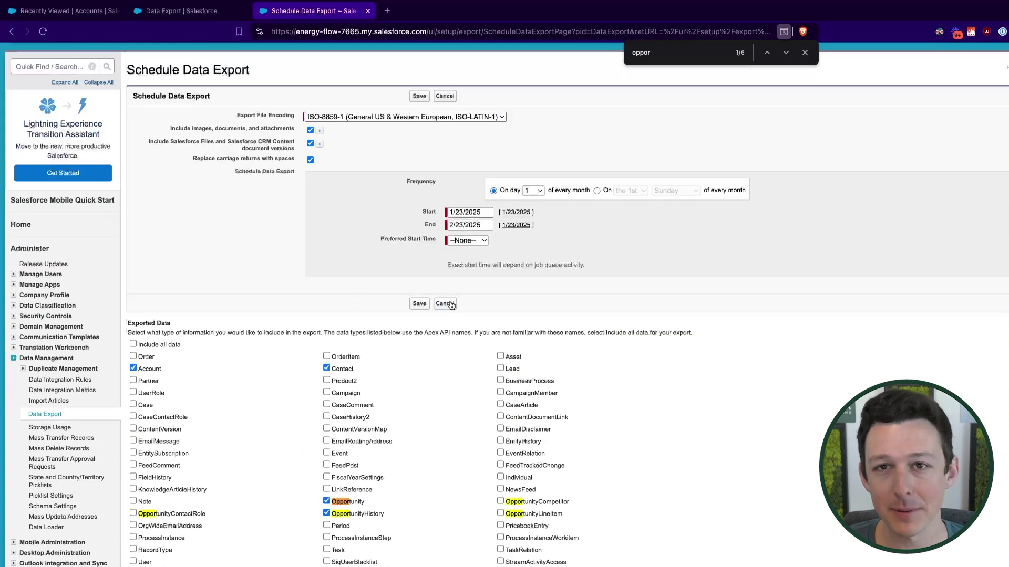
Cancel the schedule form and return to the monthly export overview listing the existing ZIP
click(187, 13)
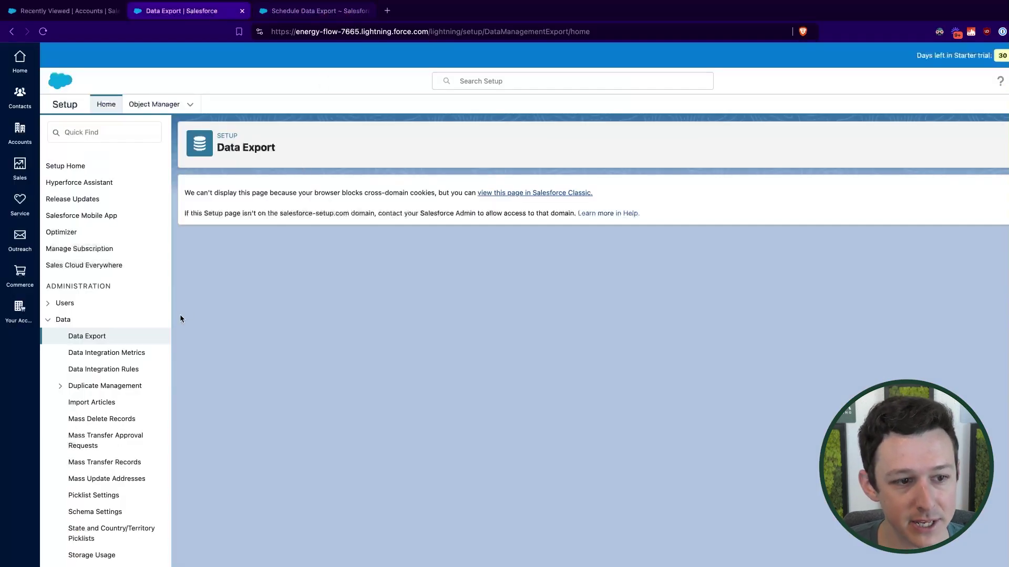
key(ctrl+Tab)
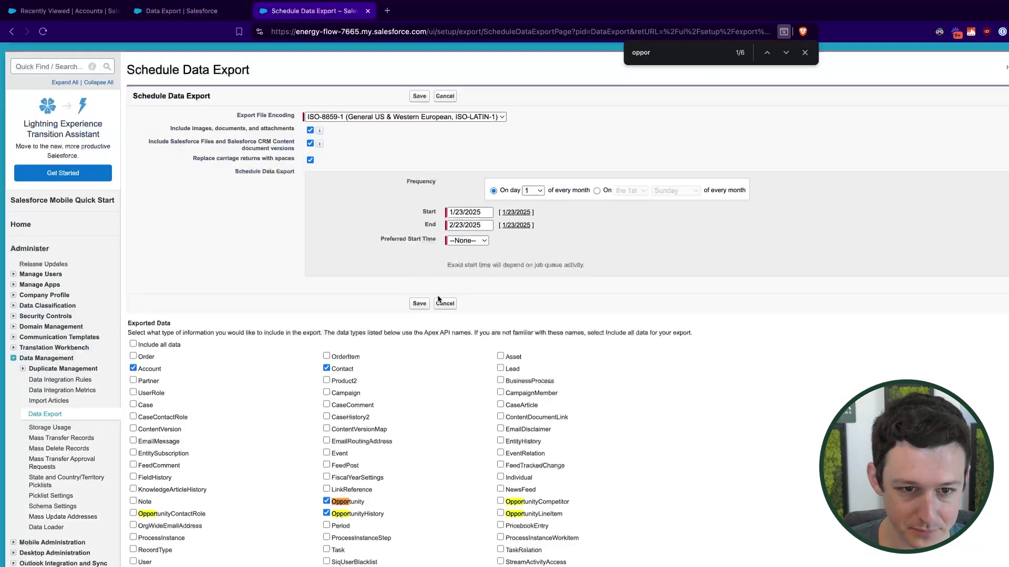
click(439, 302)
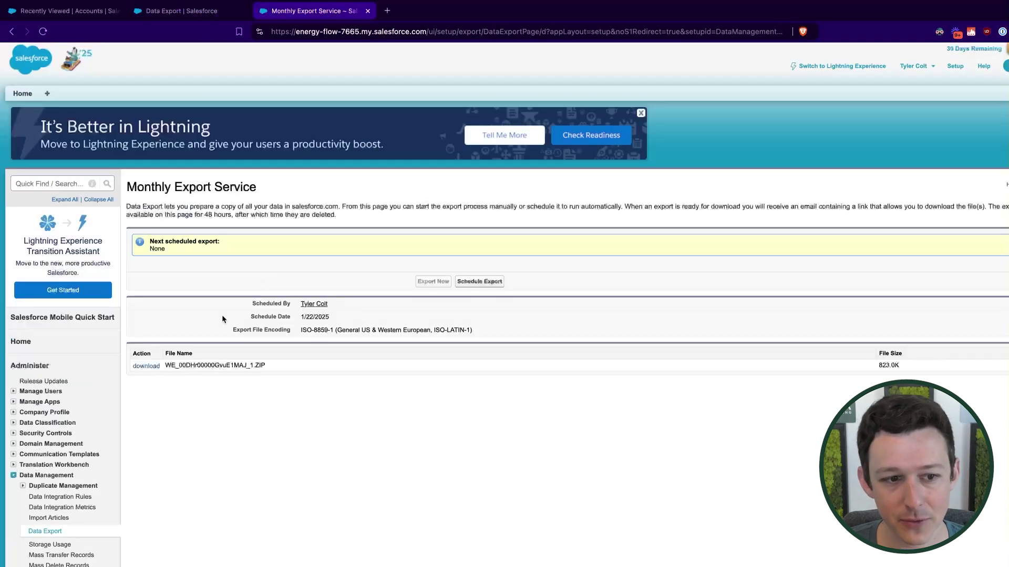
drag(267, 366, 162, 366)
click(233, 283)
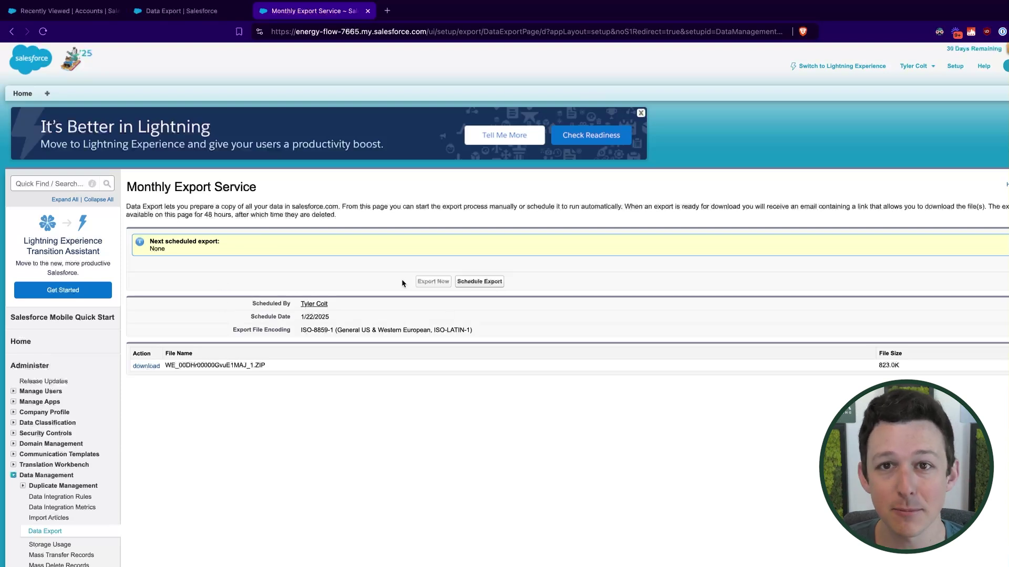
Start a new scheduled export including images, documents and Salesforce Files
click(465, 284)
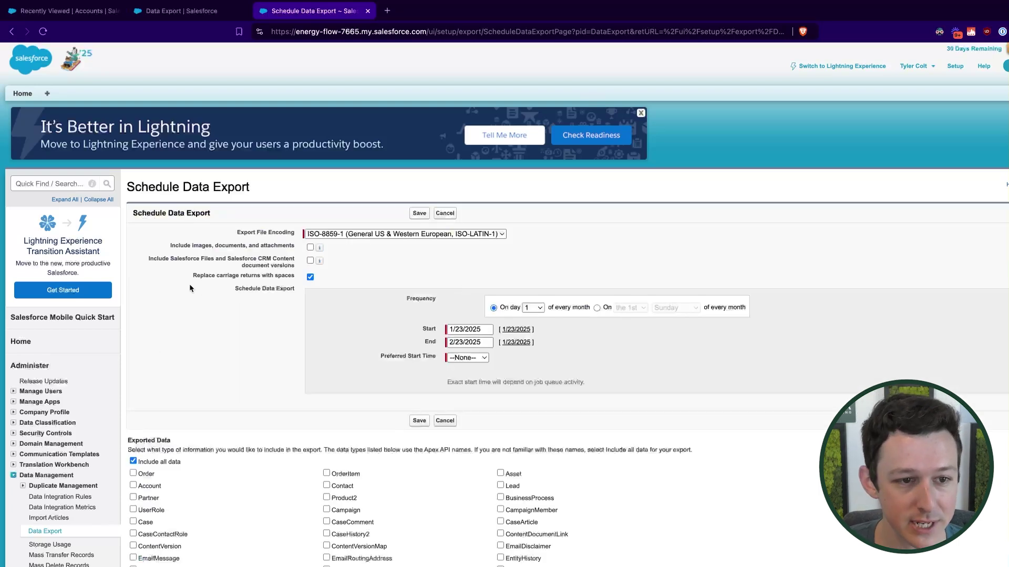
drag(144, 261, 297, 269)
click(310, 261)
click(309, 247)
click(364, 250)
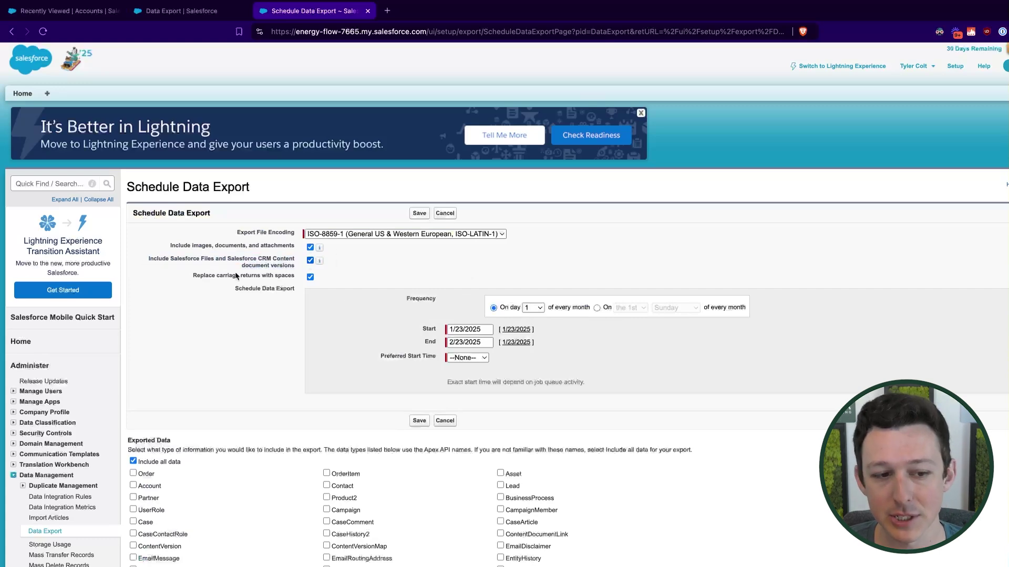
scroll(386, 291, down, 4)
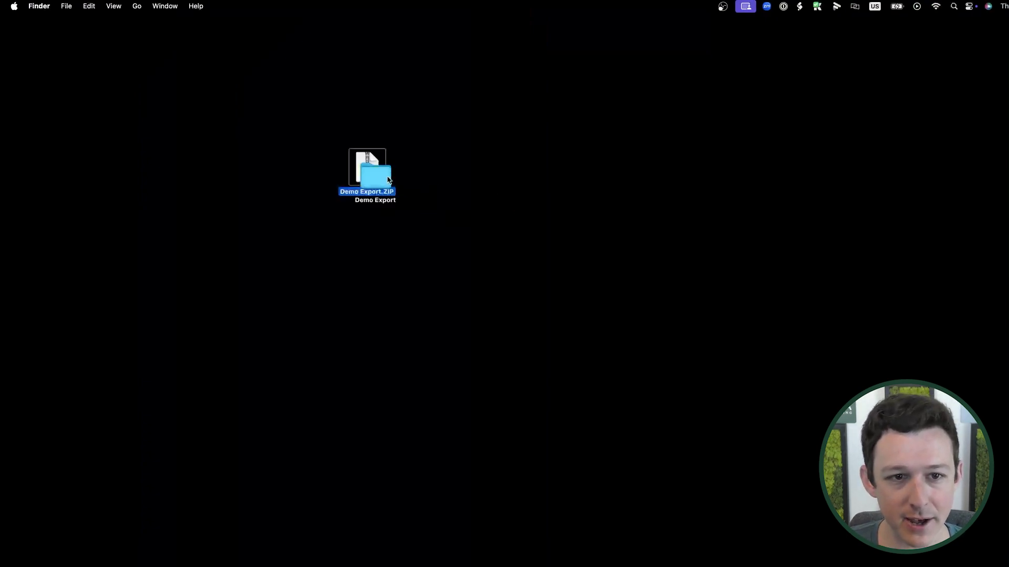
Place the extracted Demo Export folder beside the ZIP and open it
drag(384, 178, 496, 174)
double_click(496, 174)
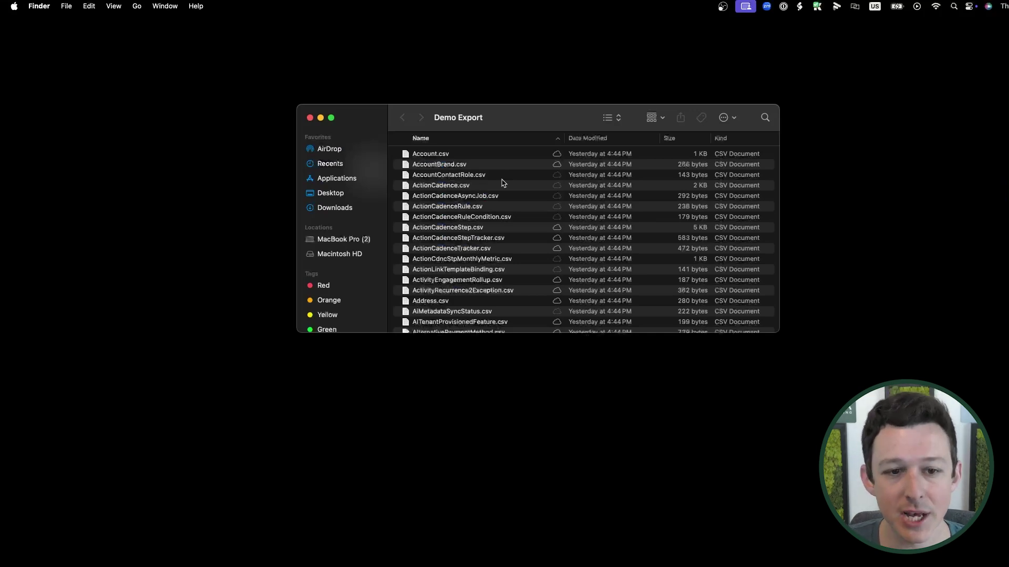
scroll(502, 183, down, 20)
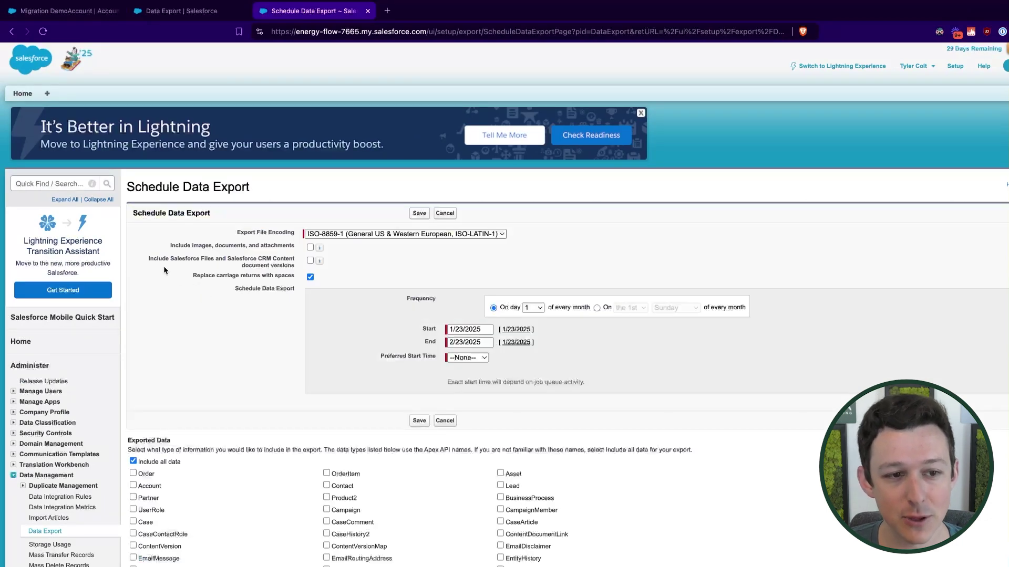
drag(153, 259, 263, 259)
click(431, 271)
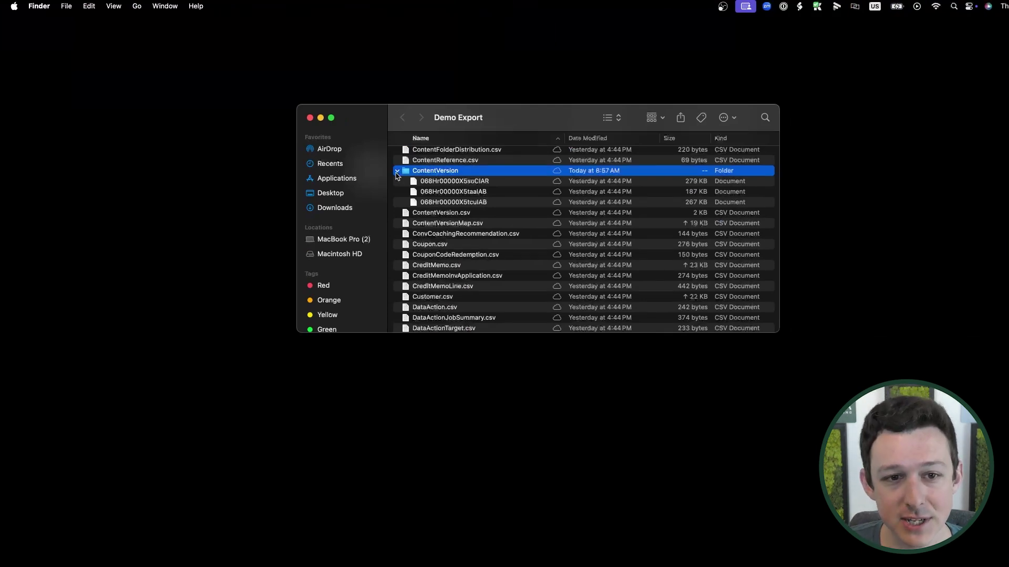
Collapse ContentVersion and move the folder and ContentVersion.csv onto the desktop
click(397, 171)
drag(431, 174, 839, 150)
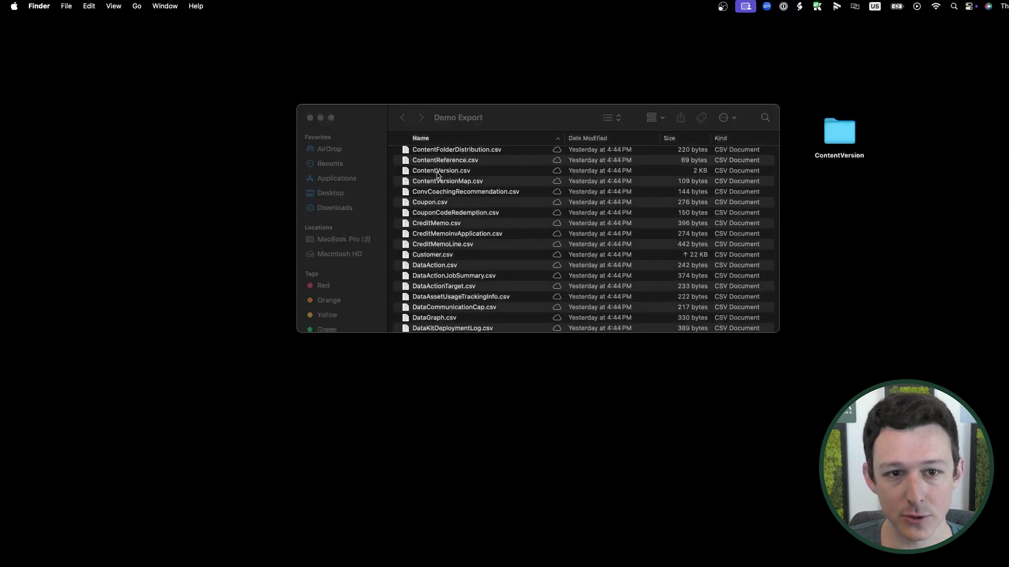
drag(439, 173, 804, 214)
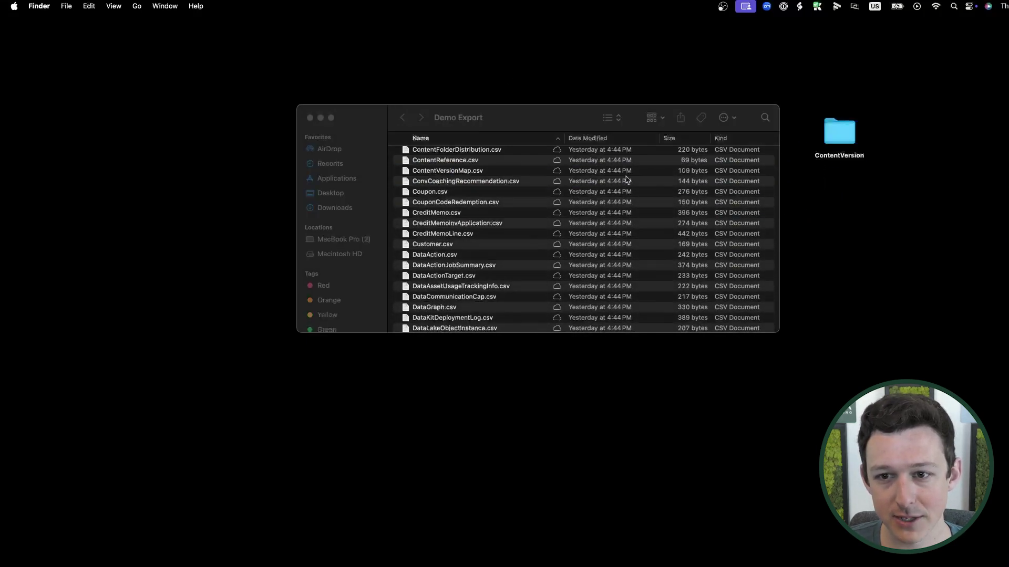
drag(361, 116, 327, 245)
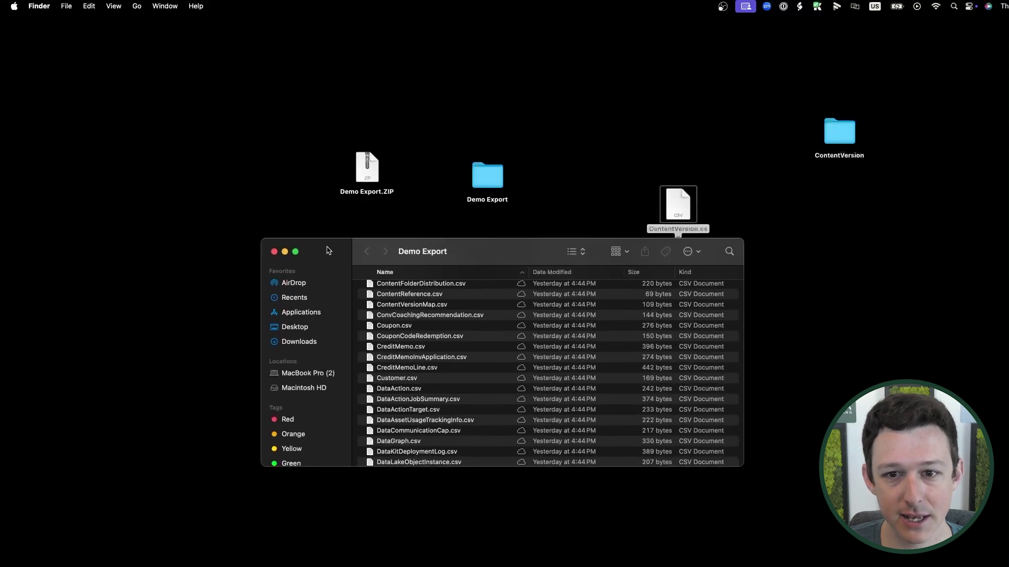
Close the Demo Export window and arrange the desktop icons side by side
click(271, 248)
drag(487, 176, 431, 170)
drag(675, 215, 769, 129)
Open ContentVersion.csv in Numbers and inspect the Title and PathOnClient columns, including Zenatta W-9 2024 LV.pdf
double_click(770, 129)
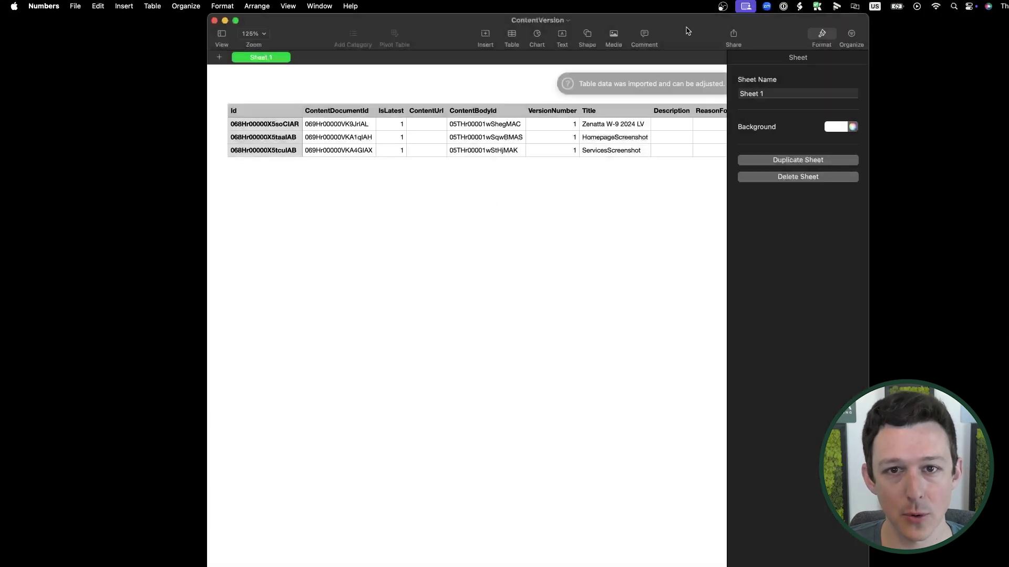
drag(698, 32, 628, 33)
scroll(455, 193, right, 10)
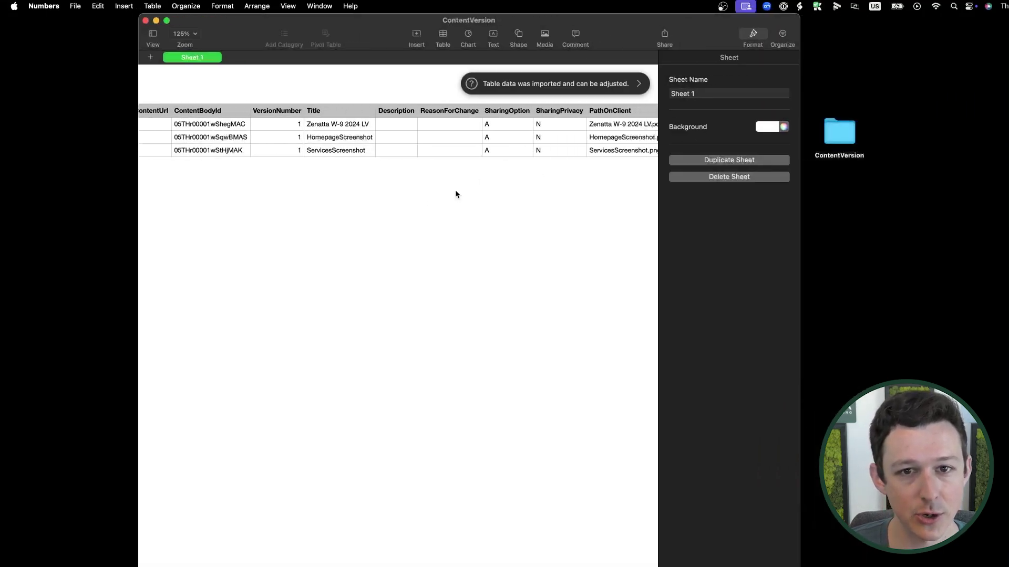
click(288, 125)
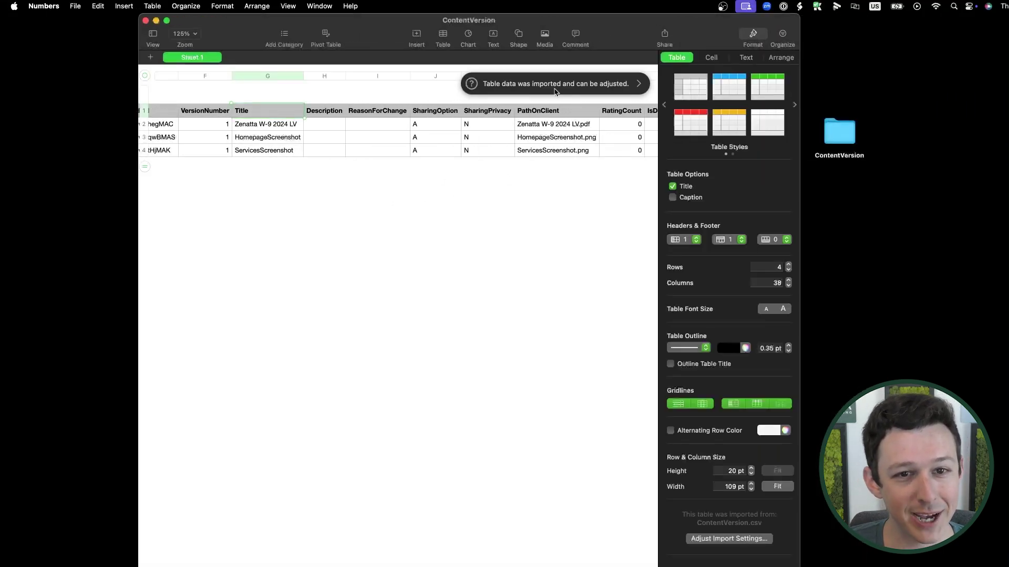
click(568, 114)
click(263, 117)
click(557, 116)
drag(628, 35, 603, 35)
scroll(533, 159, right, 3)
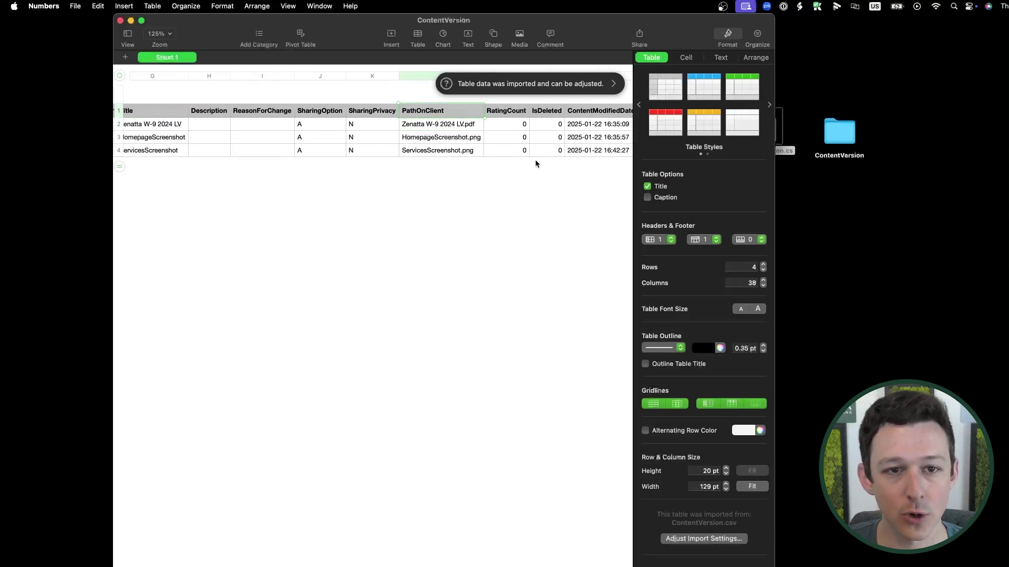
click(418, 78)
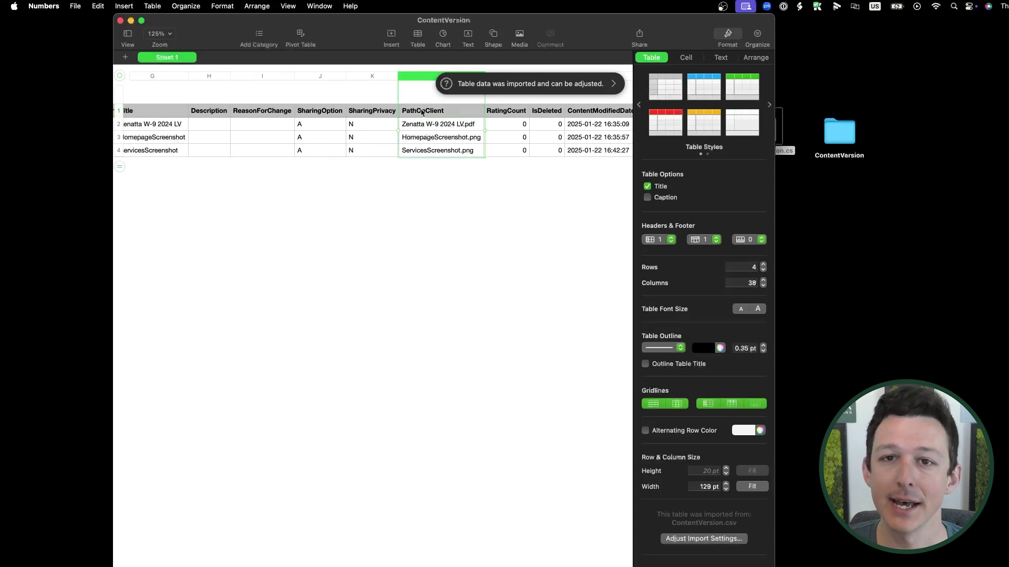
click(472, 127)
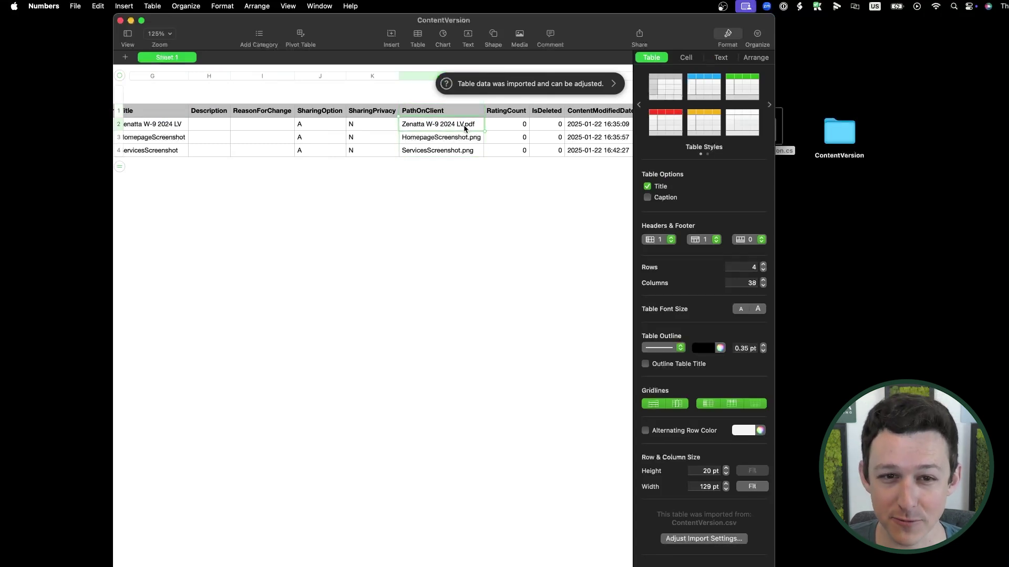
click(483, 194)
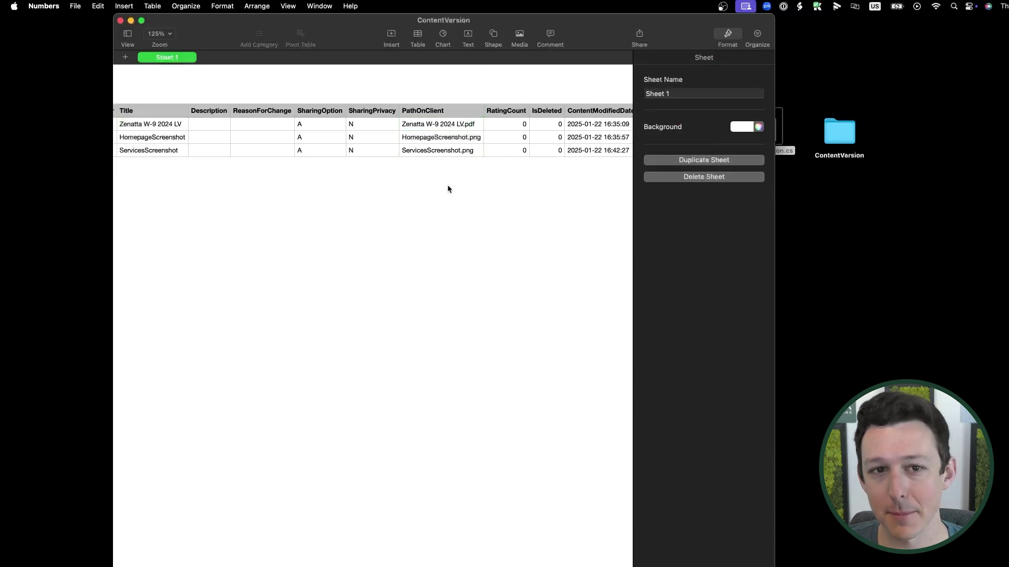
Scroll across to FirstPublishLocationId and select the first row's record ID value
scroll(447, 188, right, 5)
click(370, 115)
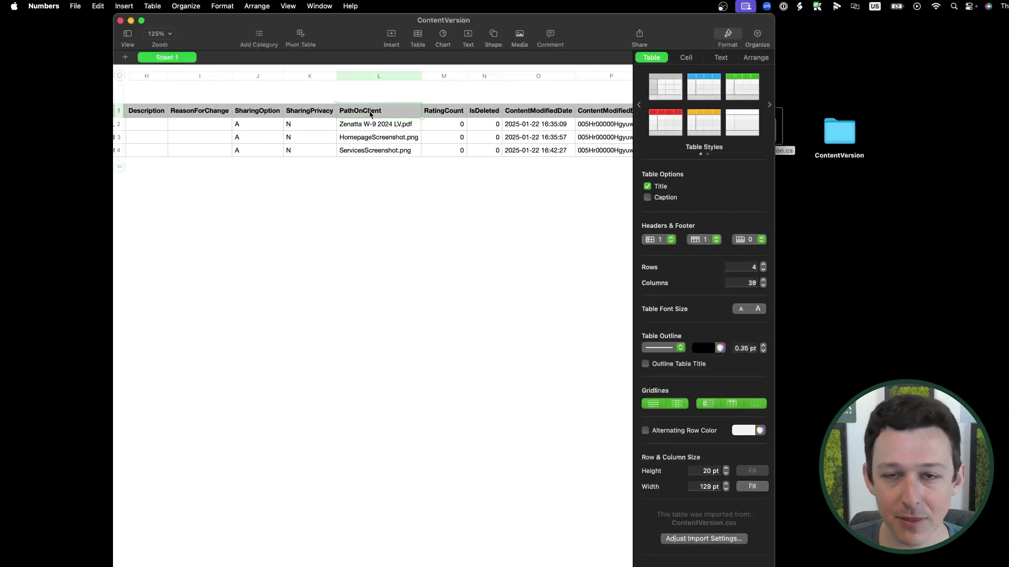
scroll(383, 212, right, 15)
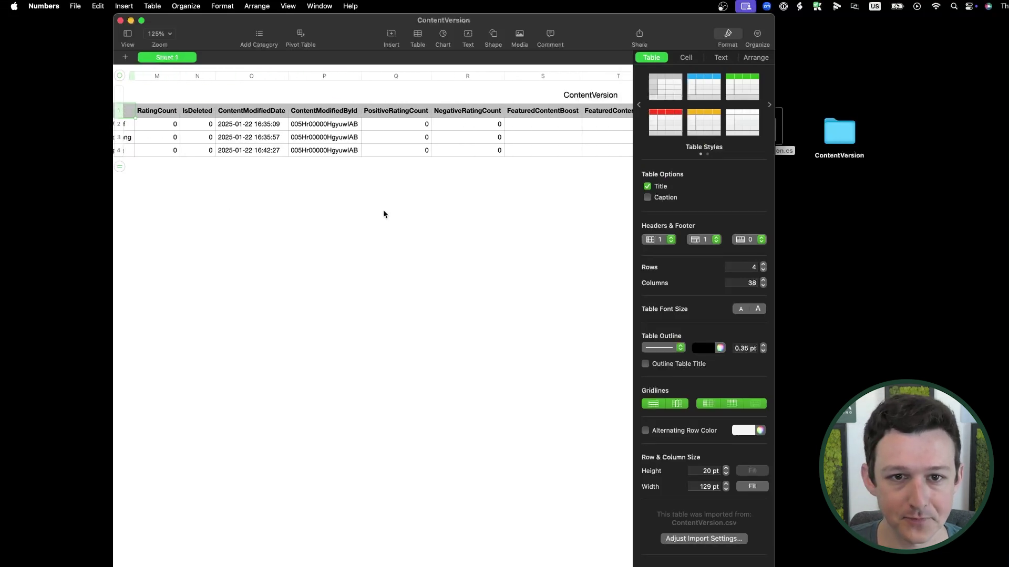
scroll(384, 212, right, 5)
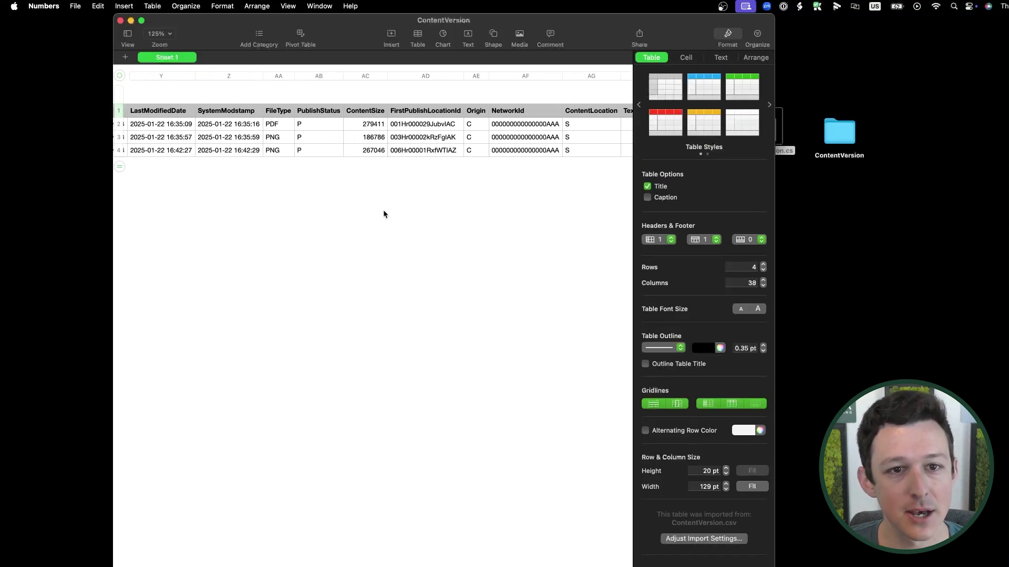
scroll(383, 211, right, 3)
click(362, 123)
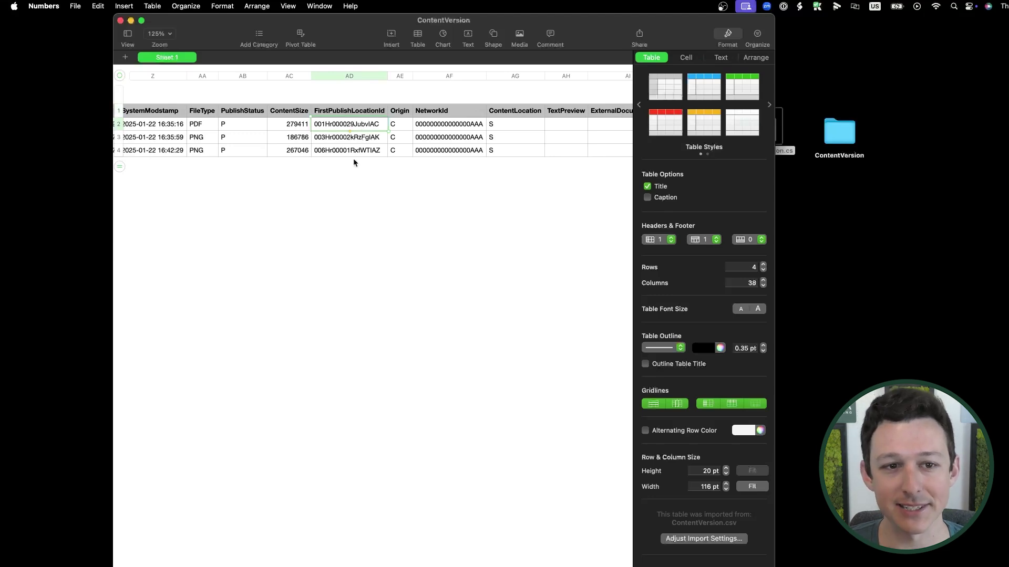
click(384, 168)
click(366, 127)
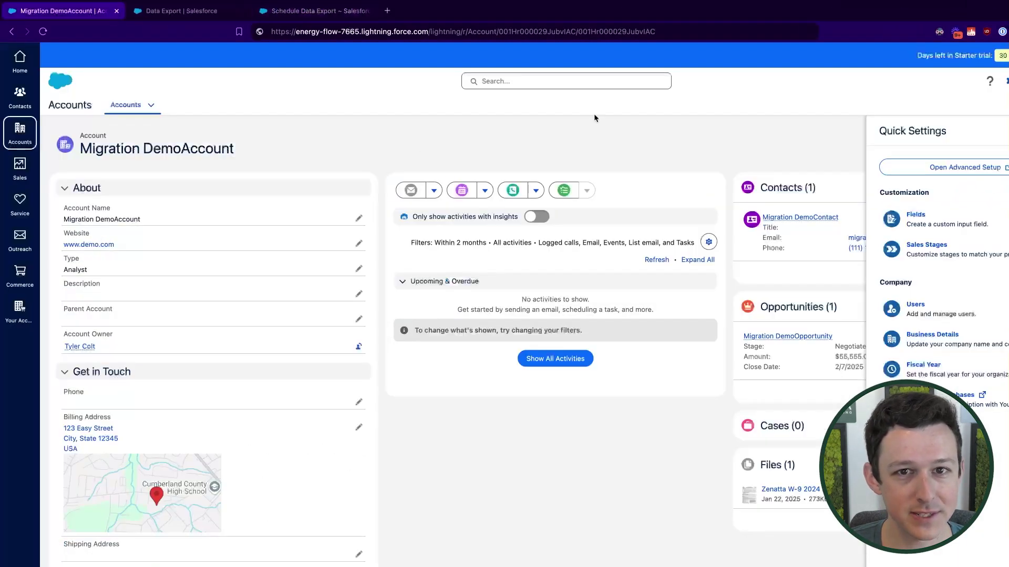
Highlight the record ID at the end of the Migration DemoAccount page's URL
click(627, 32)
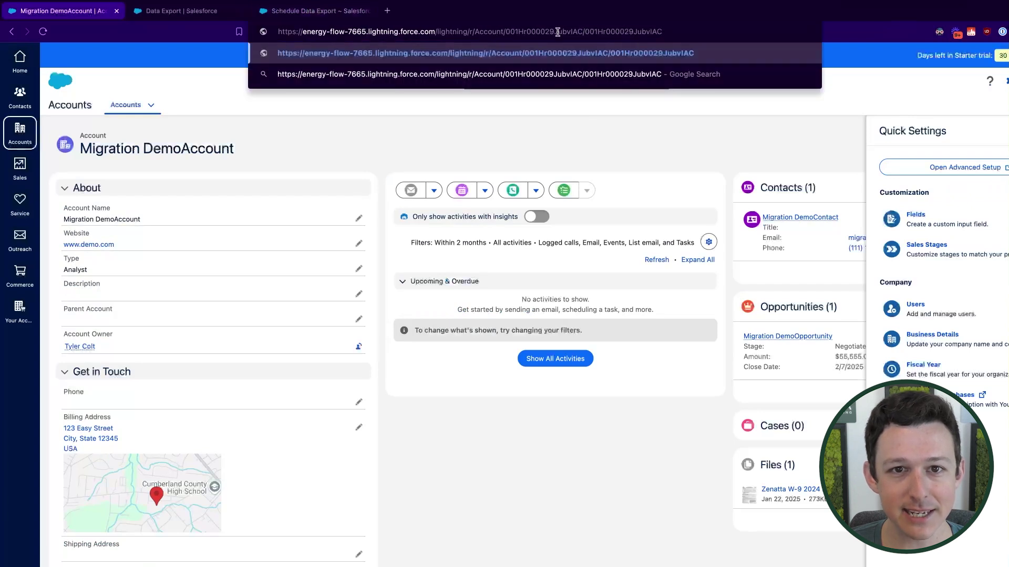
drag(140, 149, 264, 150)
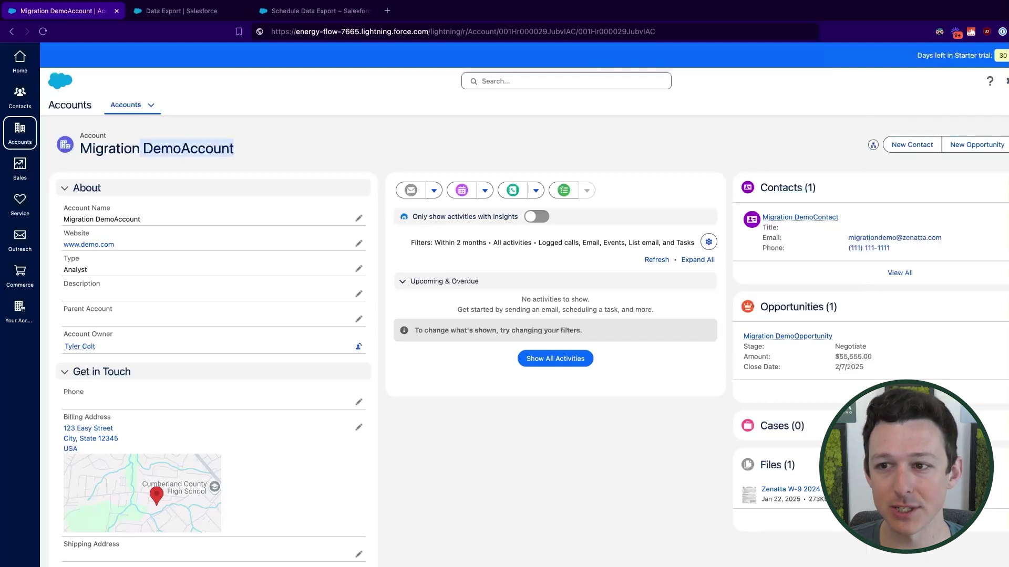
drag(578, 32, 705, 31)
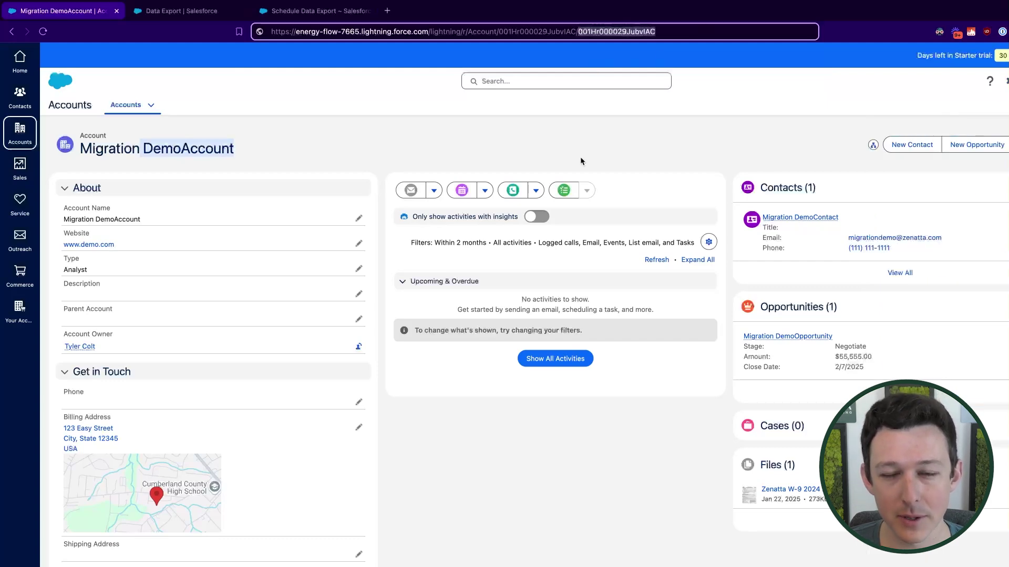
key(ctrl+Right)
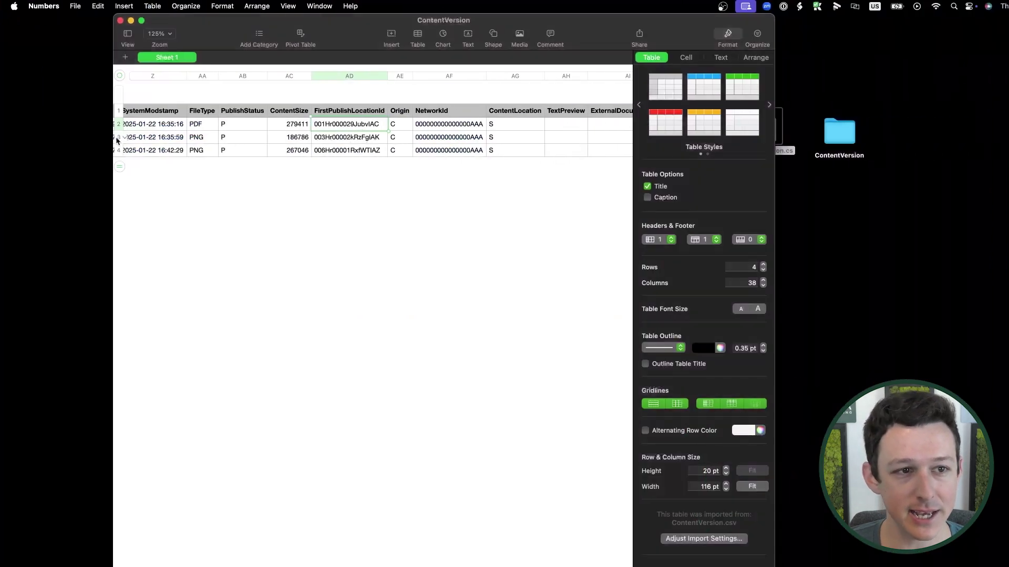
click(118, 124)
click(357, 125)
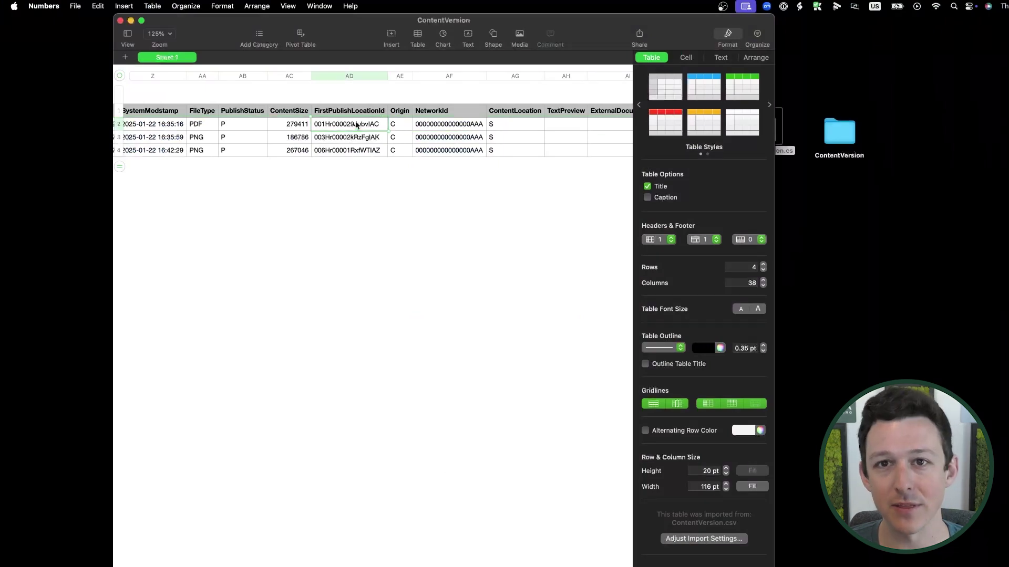
scroll(440, 169, left, 15)
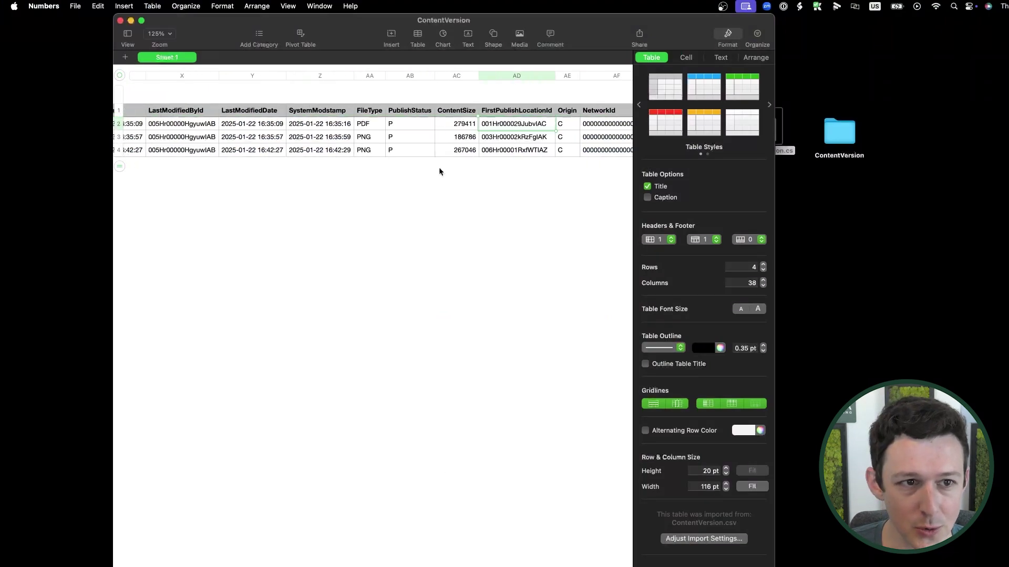
scroll(439, 172, left, 10)
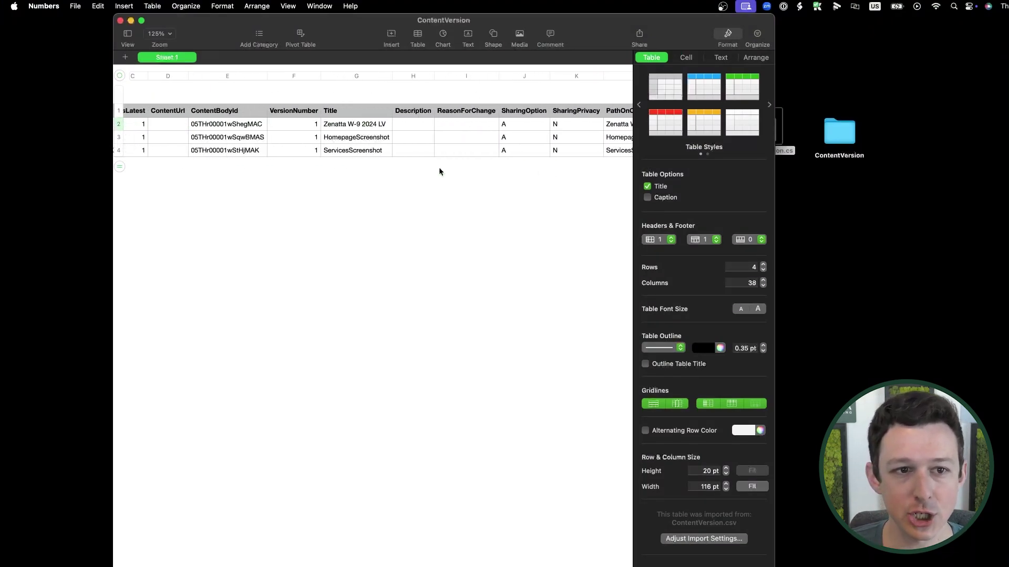
Close Numbers and rename ContentVersion.csv to Attachments.csv
click(120, 20)
click(766, 155)
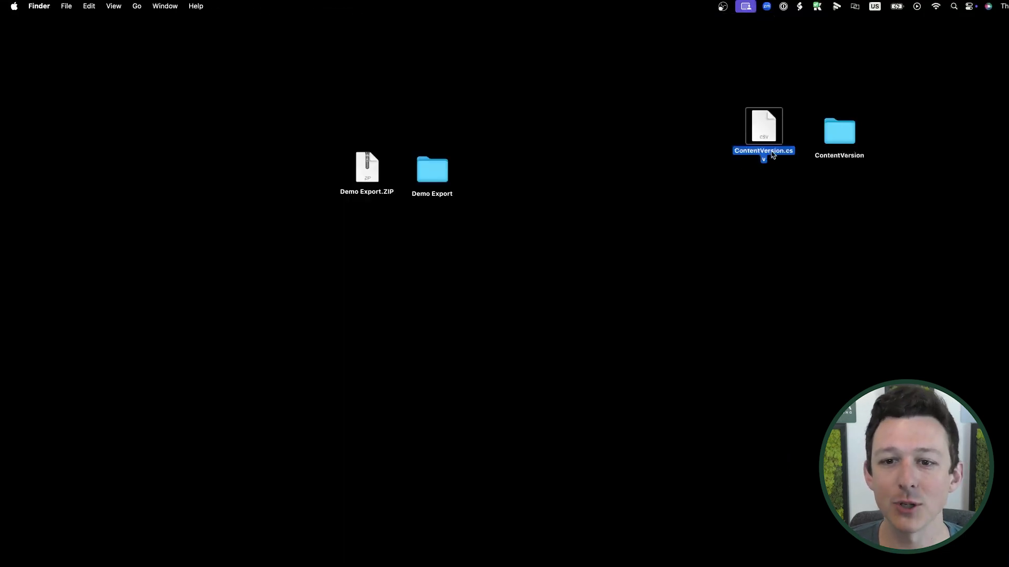
click(770, 153)
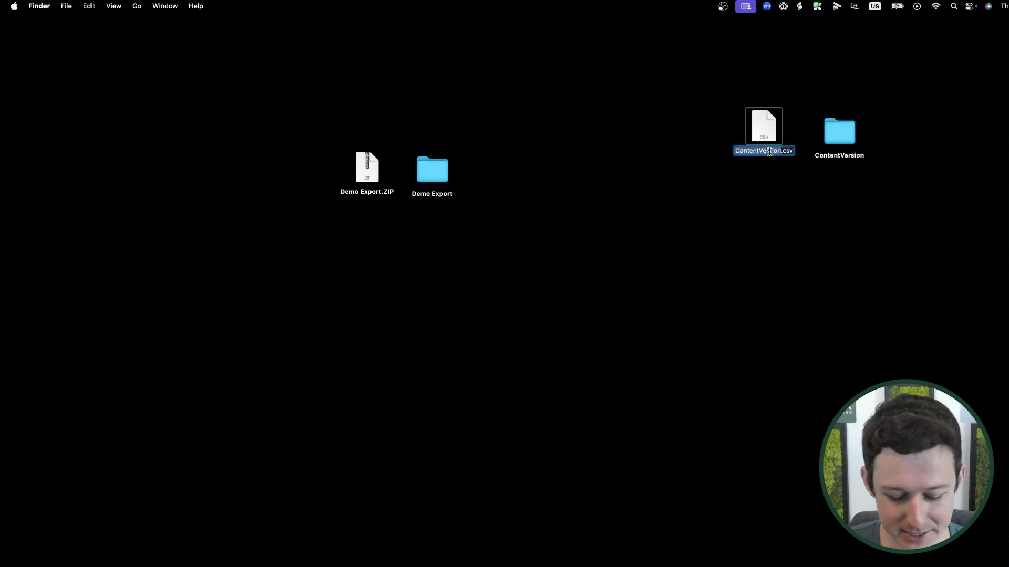
text(Attachments)
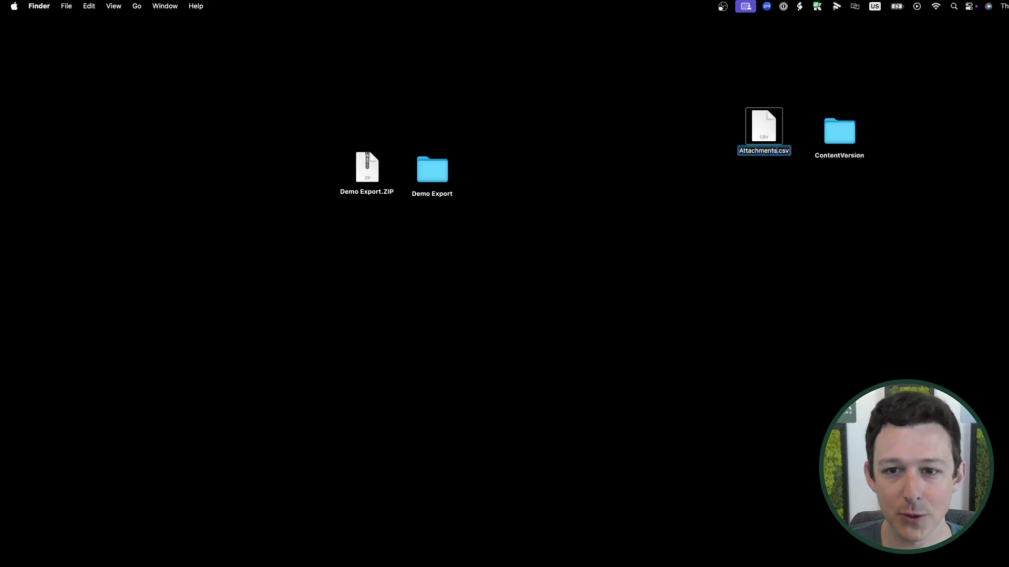
click(778, 211)
Rename the ContentVersion folder to Attachments and bring up the Zoho CRM import page
click(841, 161)
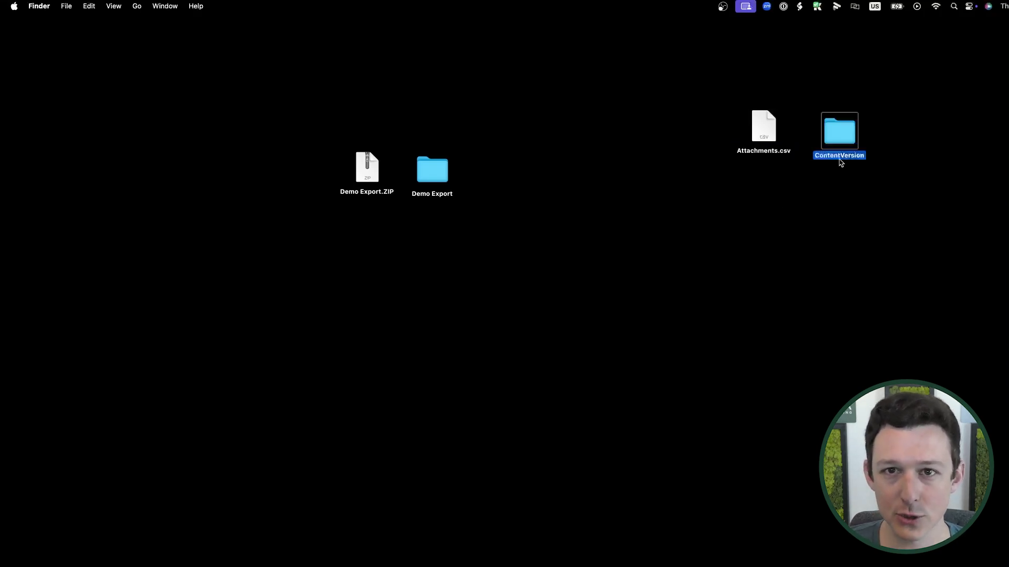
click(839, 159)
text(Attachments)
click(856, 236)
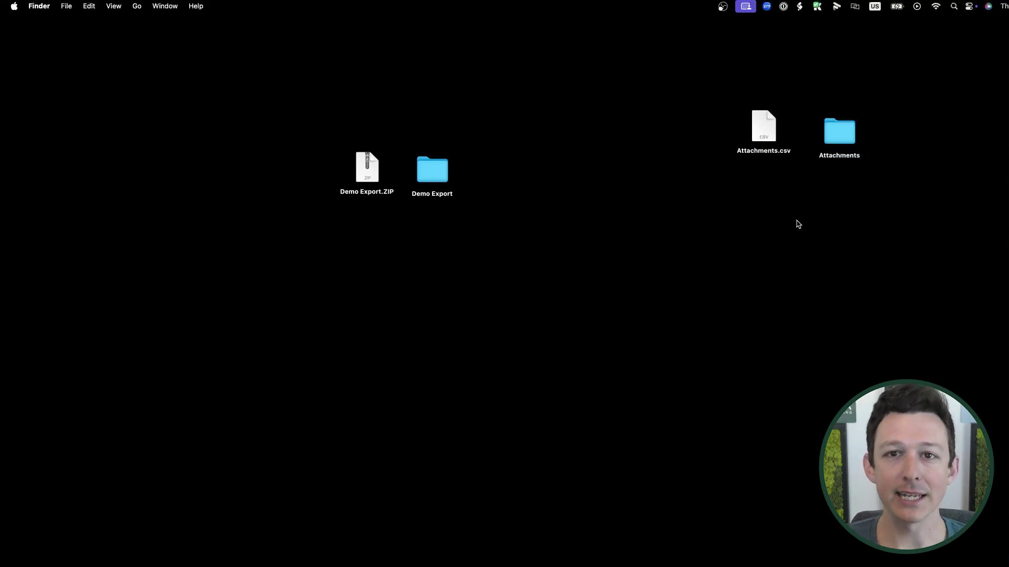
key(ctrl+Right)
click(52, 11)
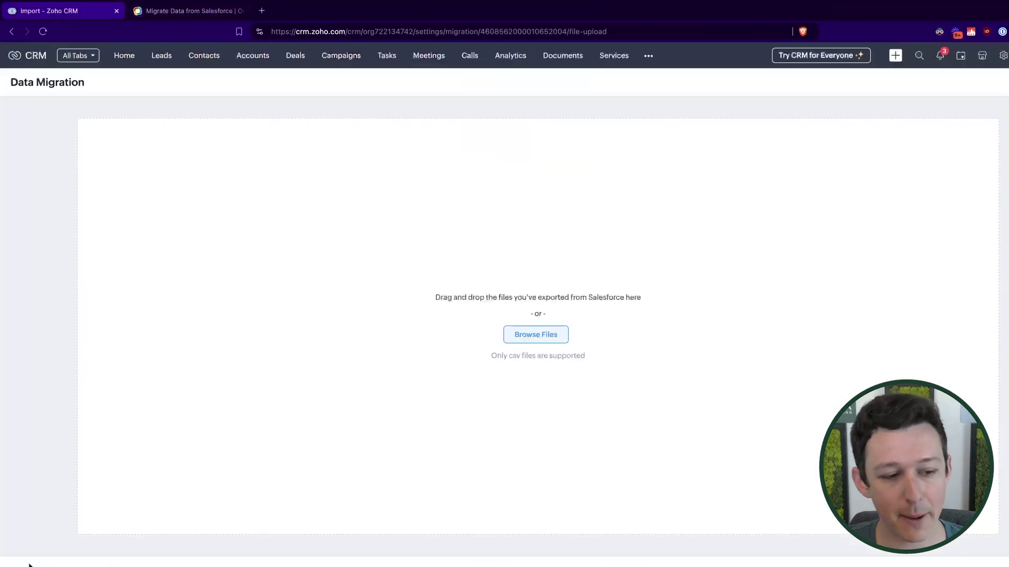
Look at Zoho's empty Documents module and Setup's data import page, then return to the desktop
key(super+Left)
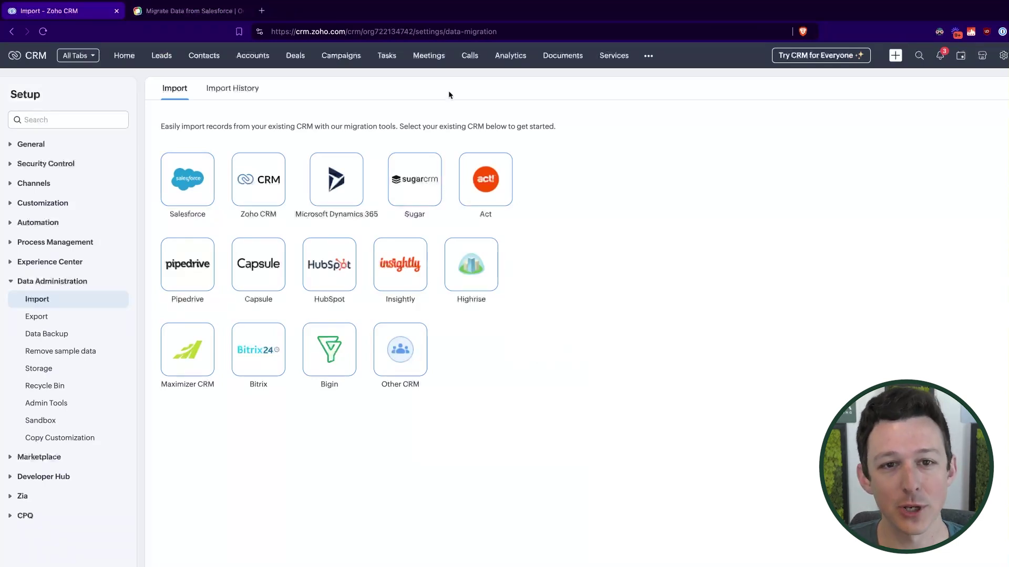
click(556, 62)
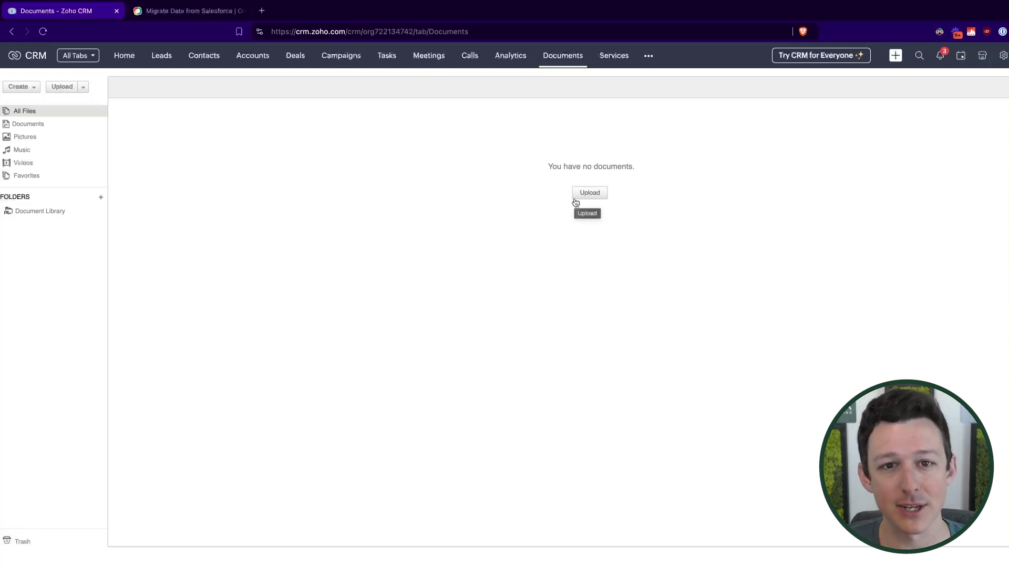
click(1003, 55)
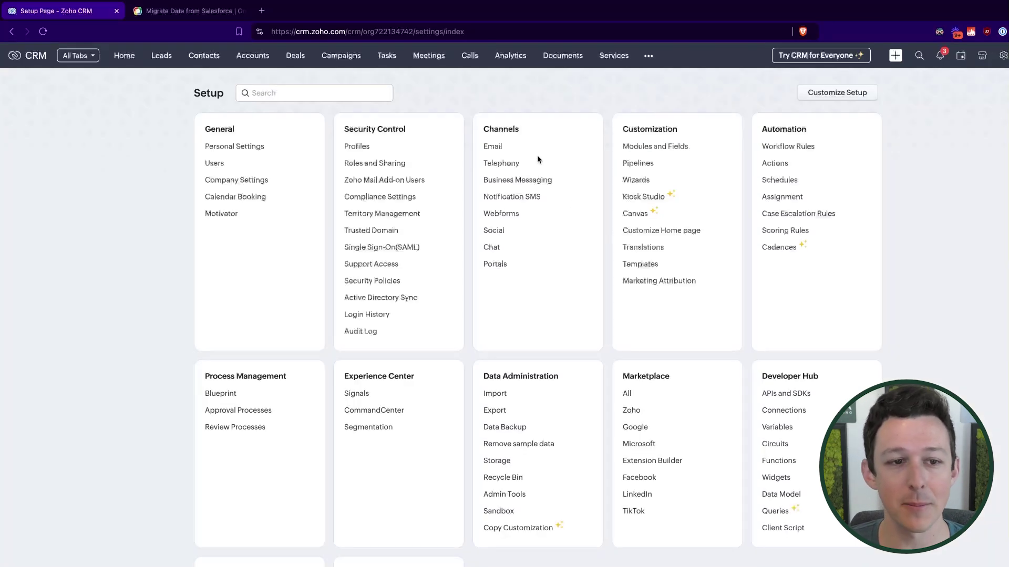
click(495, 393)
key(ctrl+Left)
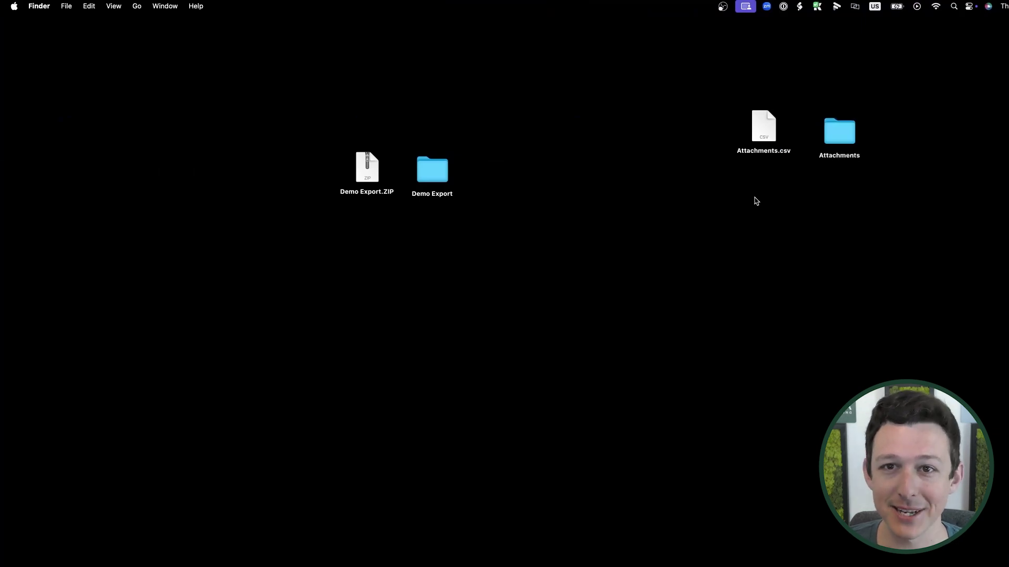
Compress Attachments.csv and the Attachments folder together into a zip archive
drag(746, 189, 898, 108)
click(758, 224)
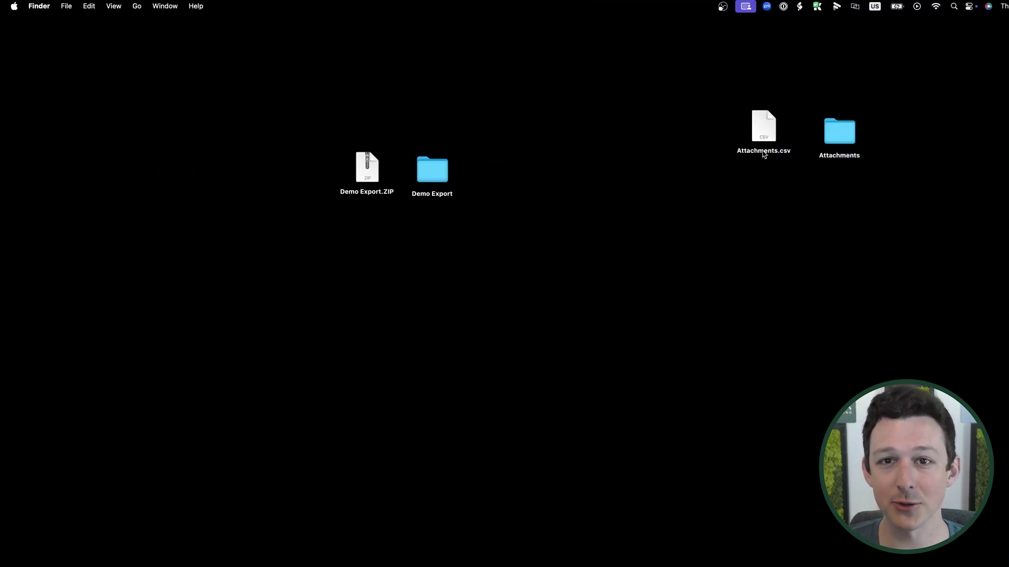
drag(763, 146, 773, 152)
click(747, 194)
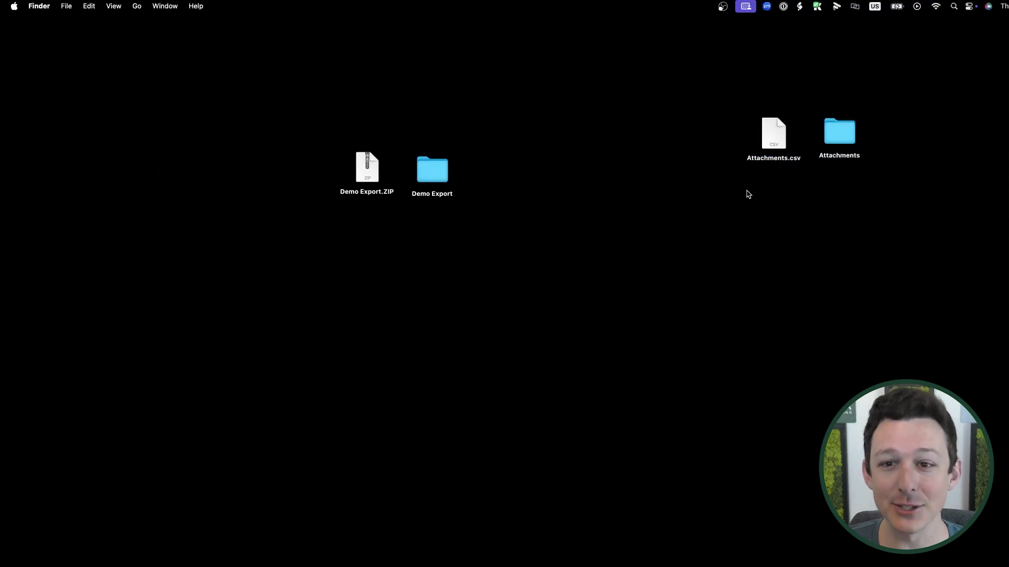
drag(747, 190, 893, 106)
right_click(831, 141)
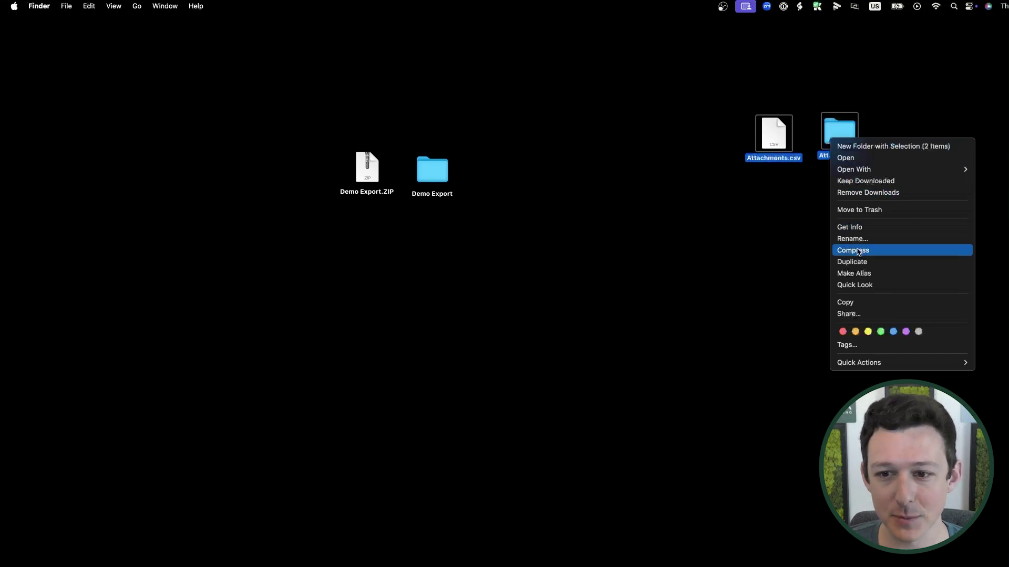
click(858, 253)
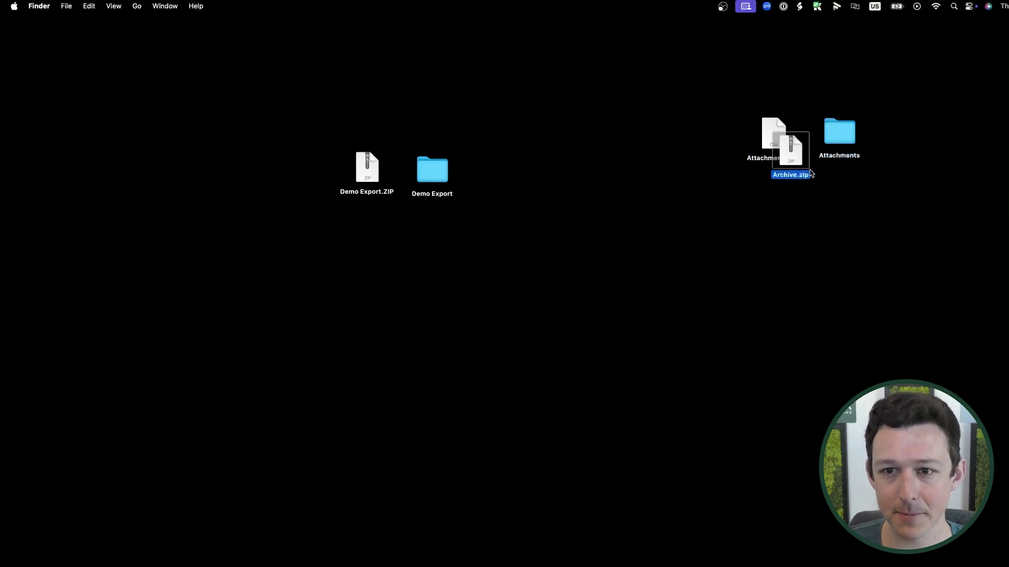
Rename Archive.zip to Attachments.zip and rearrange the desktop icons
drag(794, 160, 793, 223)
click(788, 237)
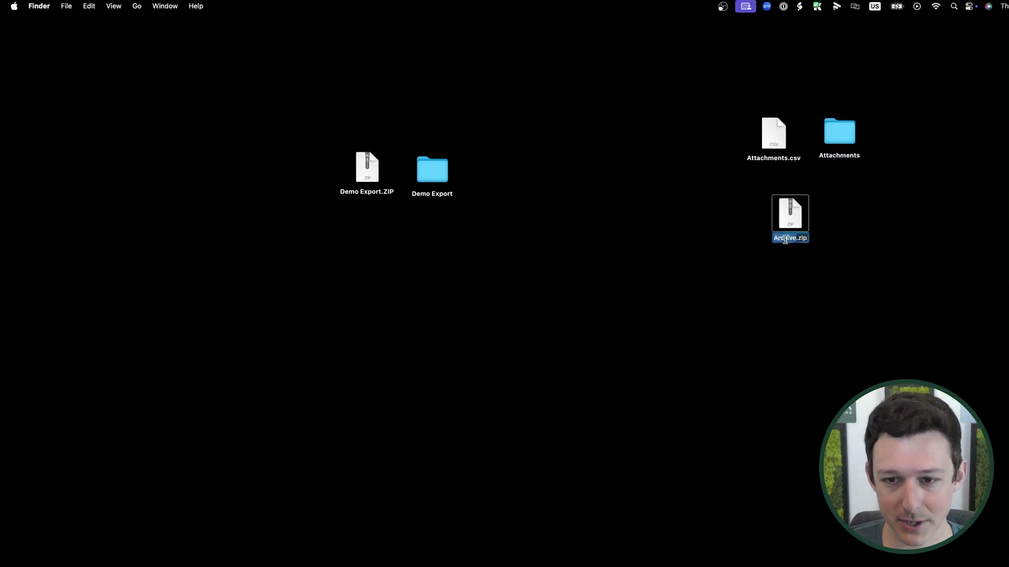
text(Attachments)
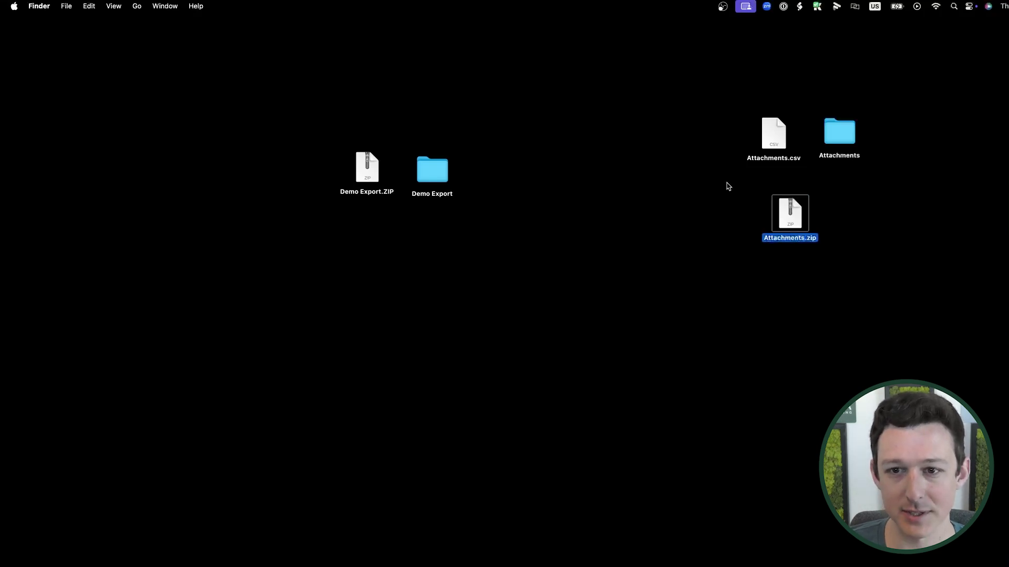
drag(725, 185, 1006, 27)
drag(790, 217, 688, 196)
click(624, 166)
Create a desktop folder named 'Salesforce CSVs to Migrate' beside Demo Export
right_click(454, 244)
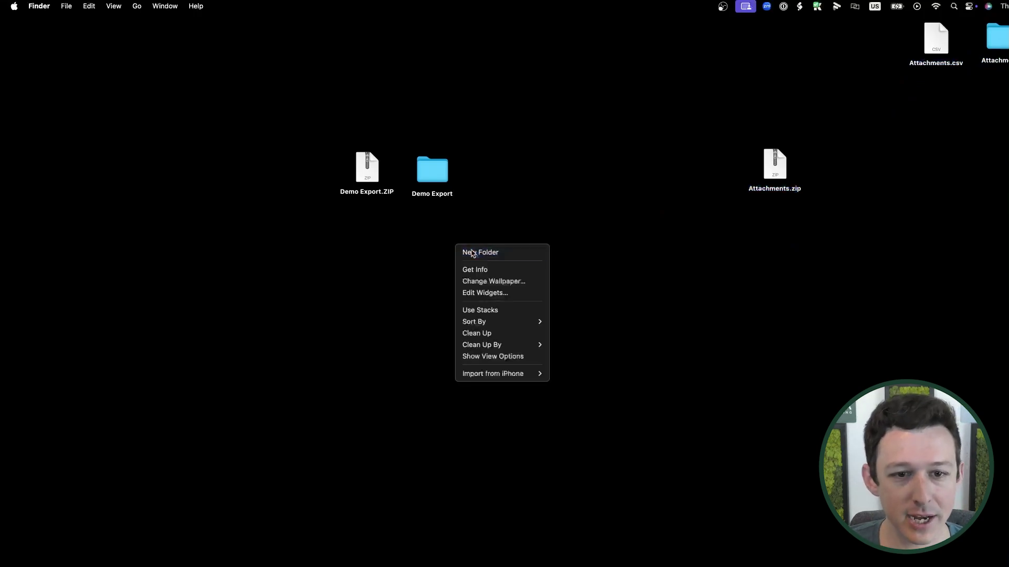
click(525, 251)
text(Sales)
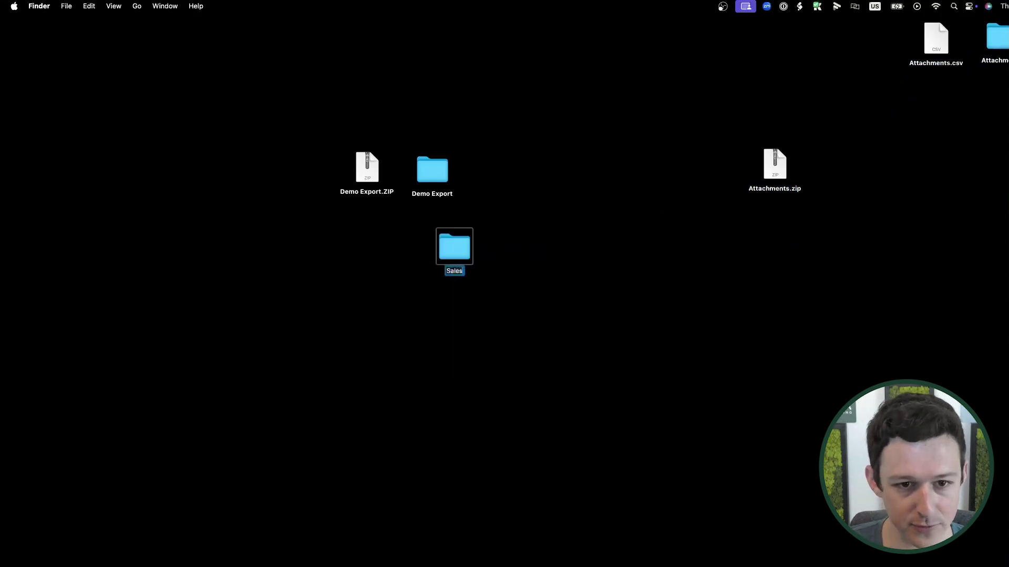
text(force CSVs)
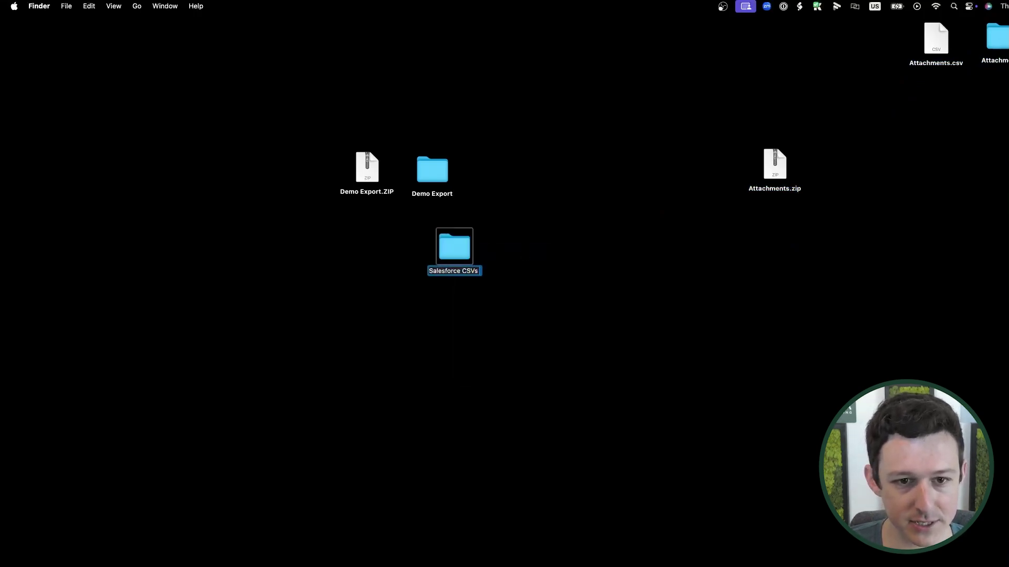
text( to Migrate)
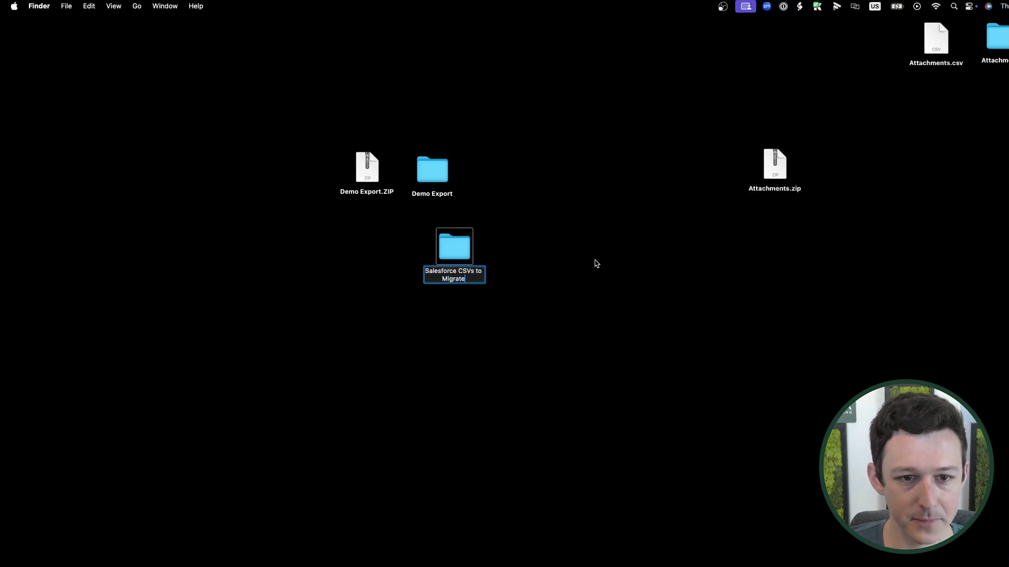
click(564, 265)
drag(448, 259, 514, 197)
Move Account.csv, Contact.csv and Opportunity.csv from Demo Export into Salesforce CSVs to Migrate
double_click(443, 175)
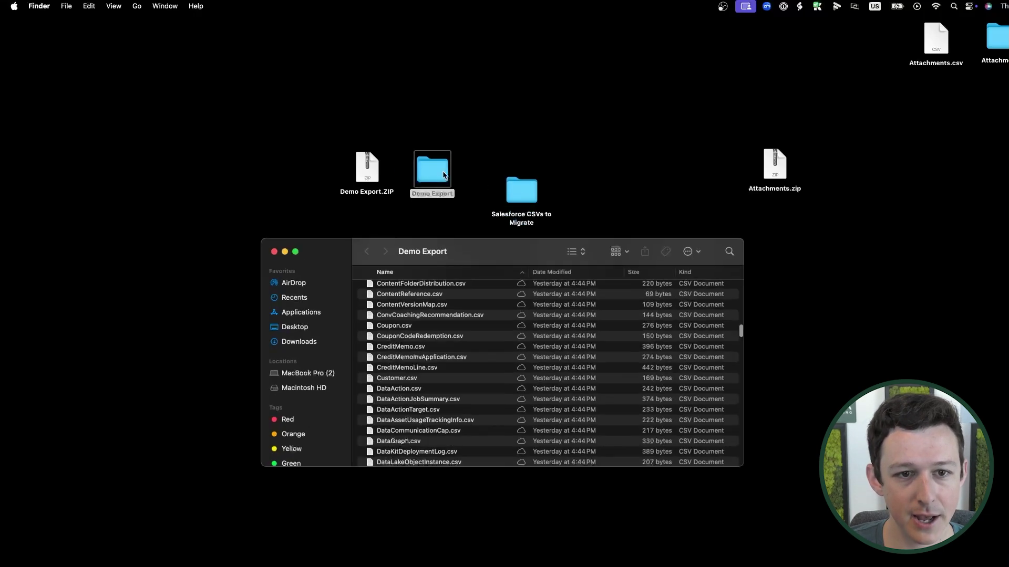
scroll(440, 307, up, 15)
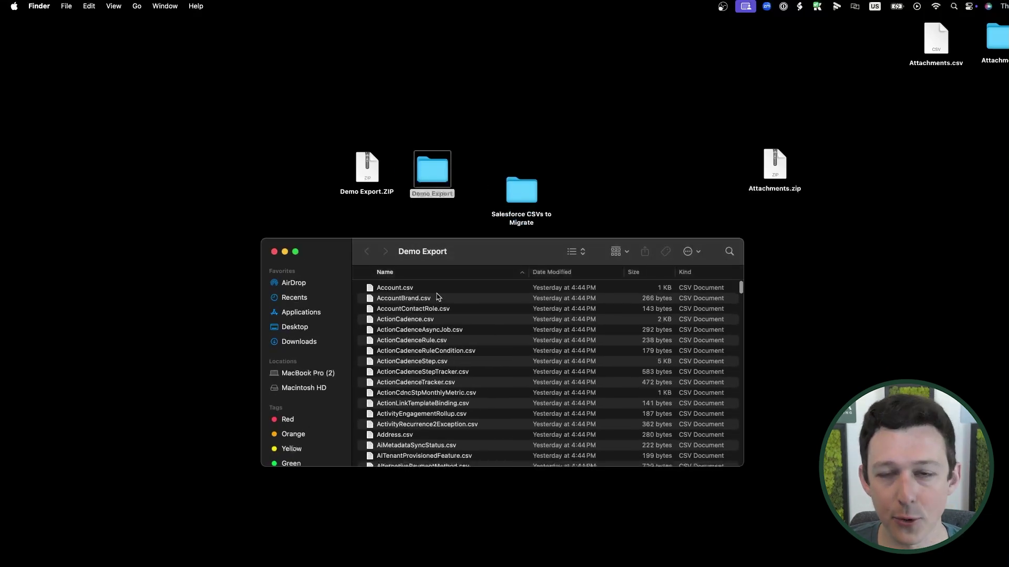
click(438, 290)
drag(432, 291, 531, 198)
scroll(420, 357, down, 15)
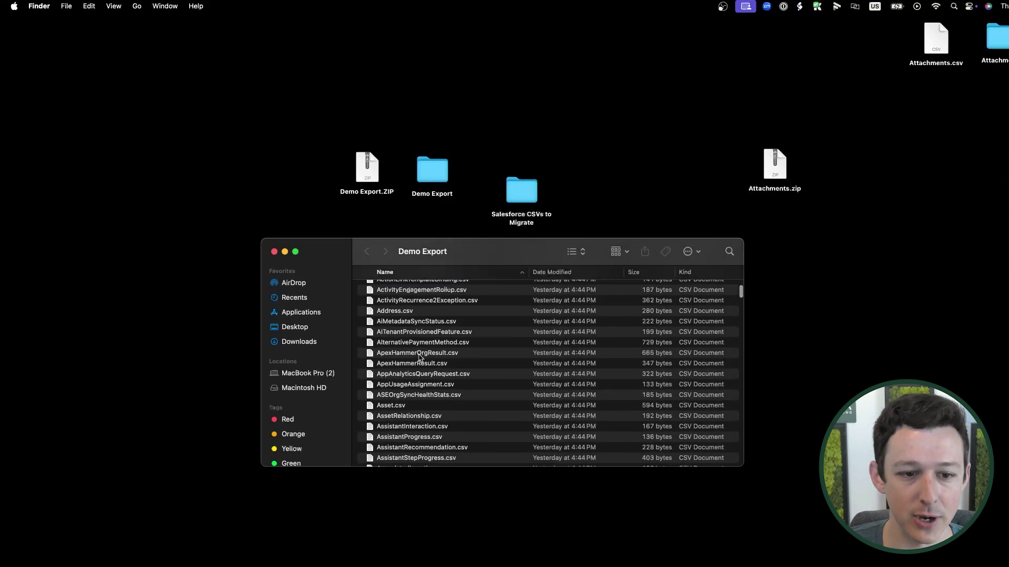
scroll(420, 357, down, 10)
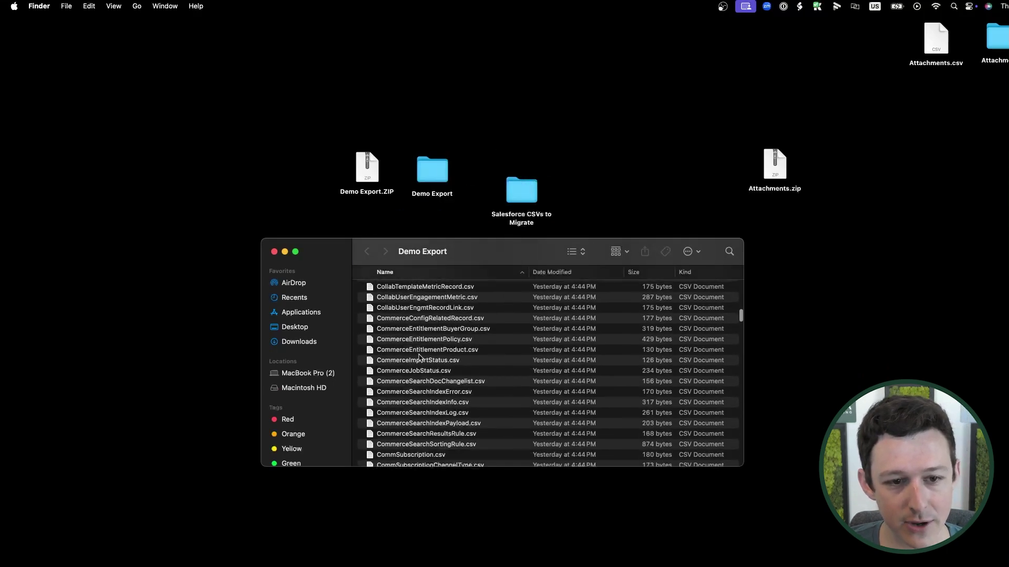
scroll(419, 357, down, 10)
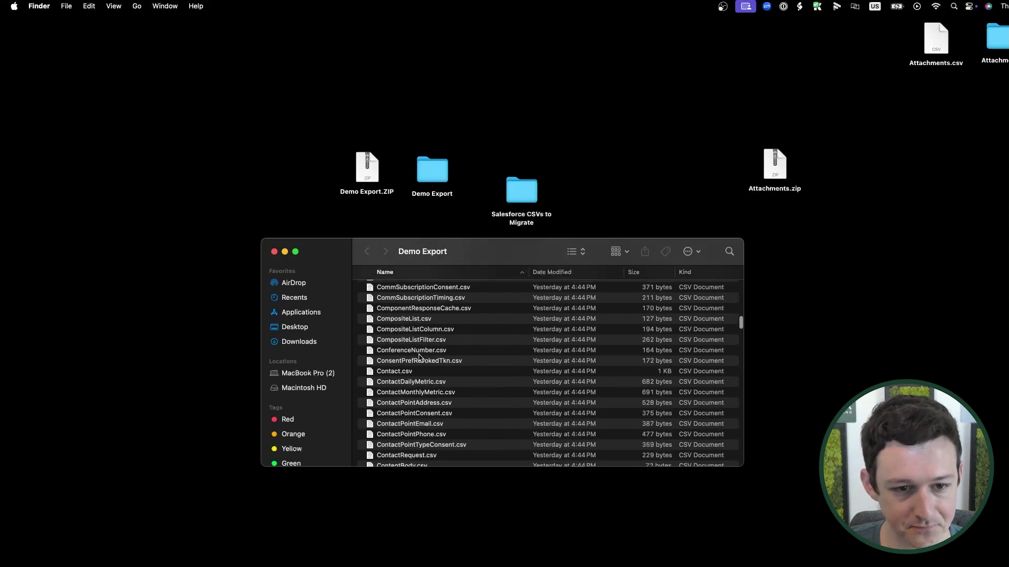
drag(405, 371, 522, 200)
scroll(430, 388, down, 15)
scroll(430, 388, down, 20)
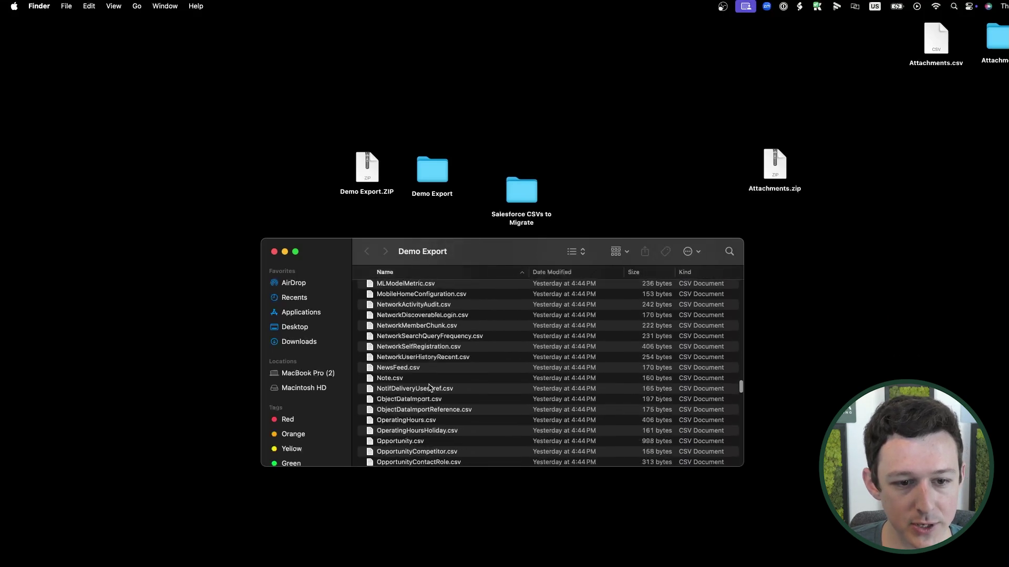
scroll(430, 387, up, 10)
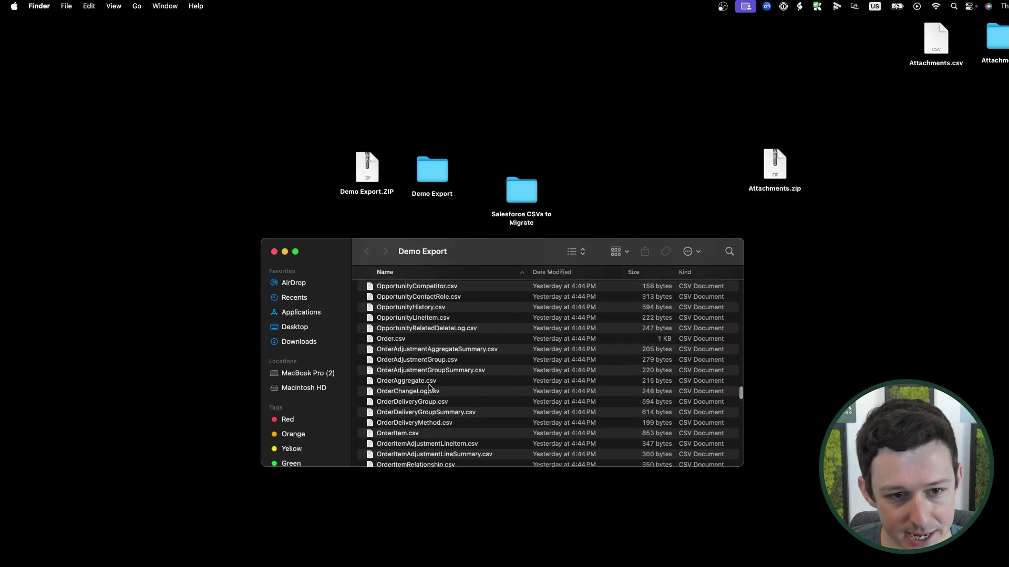
drag(412, 322, 530, 183)
scroll(442, 371, down, 3)
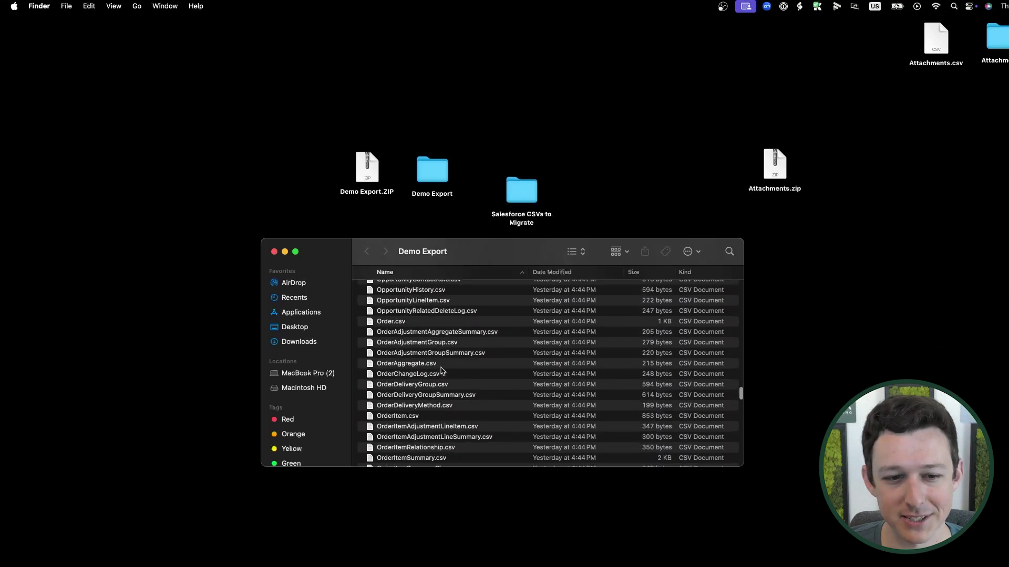
scroll(441, 370, down, 10)
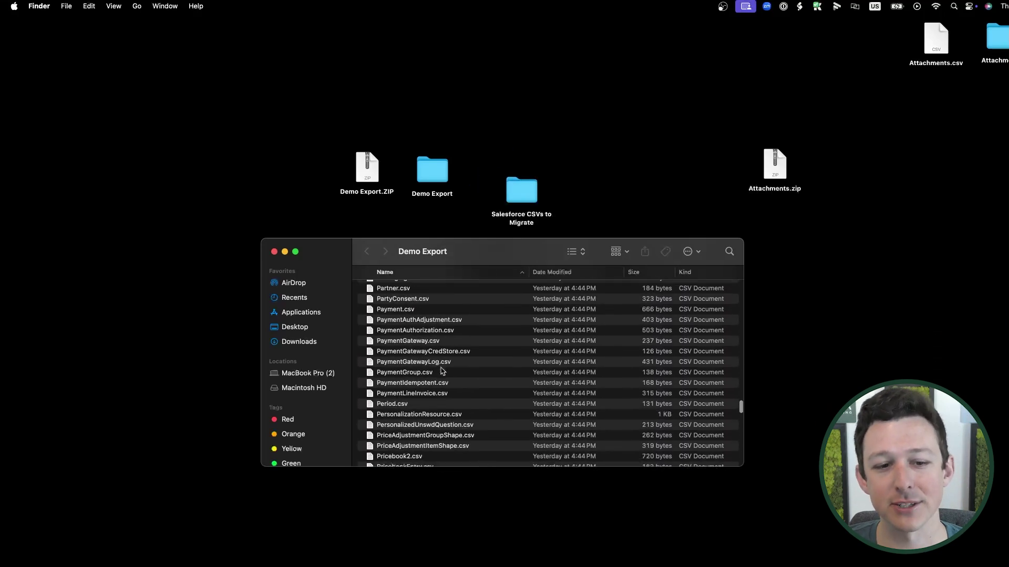
scroll(448, 366, up, 15)
scroll(447, 366, up, 8)
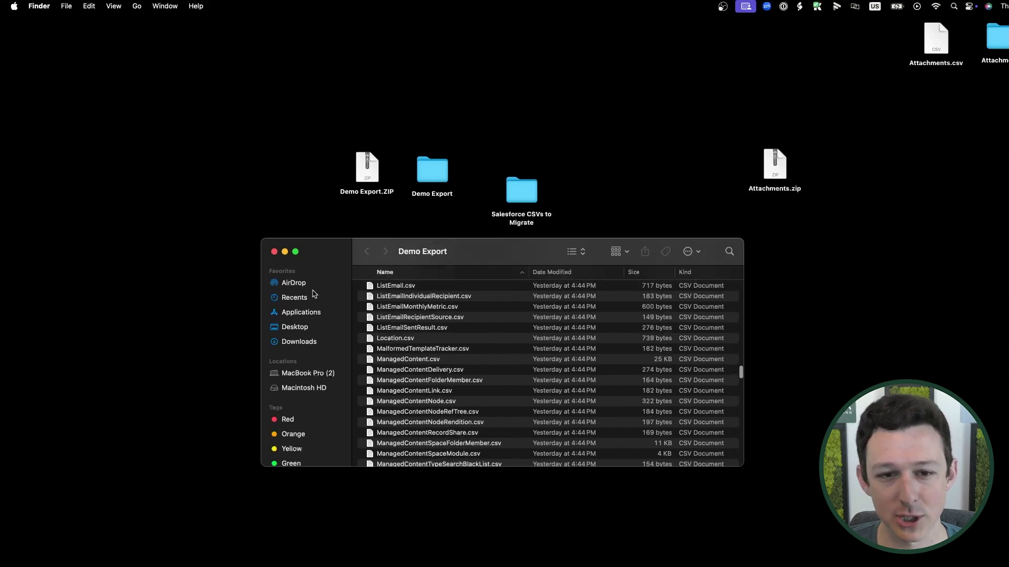
Close Demo Export, move its items to the right edge, and place Attachments.zip beside the migration folder
click(274, 252)
drag(429, 181, 370, 218)
drag(324, 256, 998, 97)
drag(521, 191, 354, 191)
drag(774, 164, 431, 200)
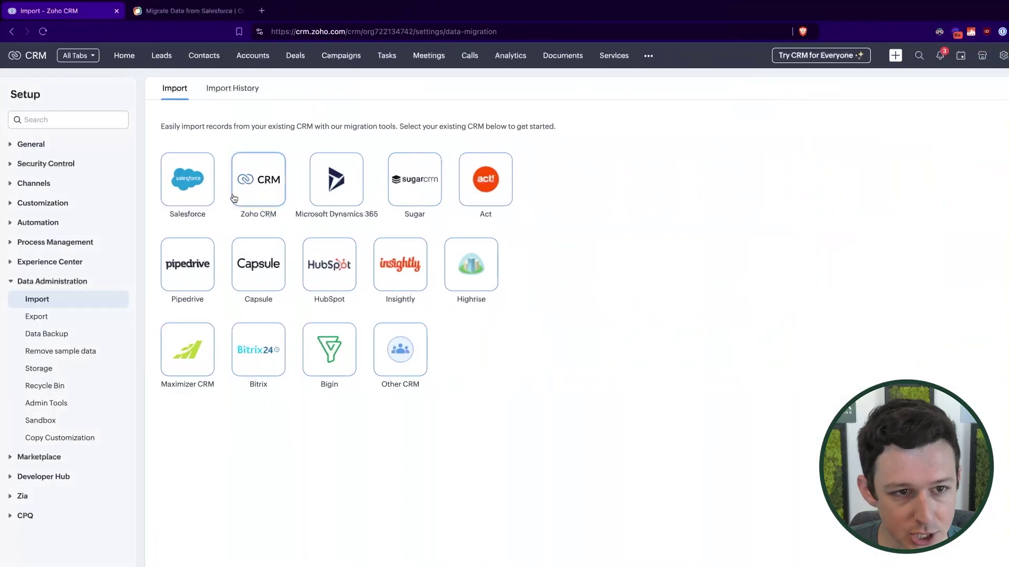
Start a Salesforce migration and upload Account.csv, Contact.csv and Opportunity.csv from Salesforce CSVs to Migrate
click(197, 192)
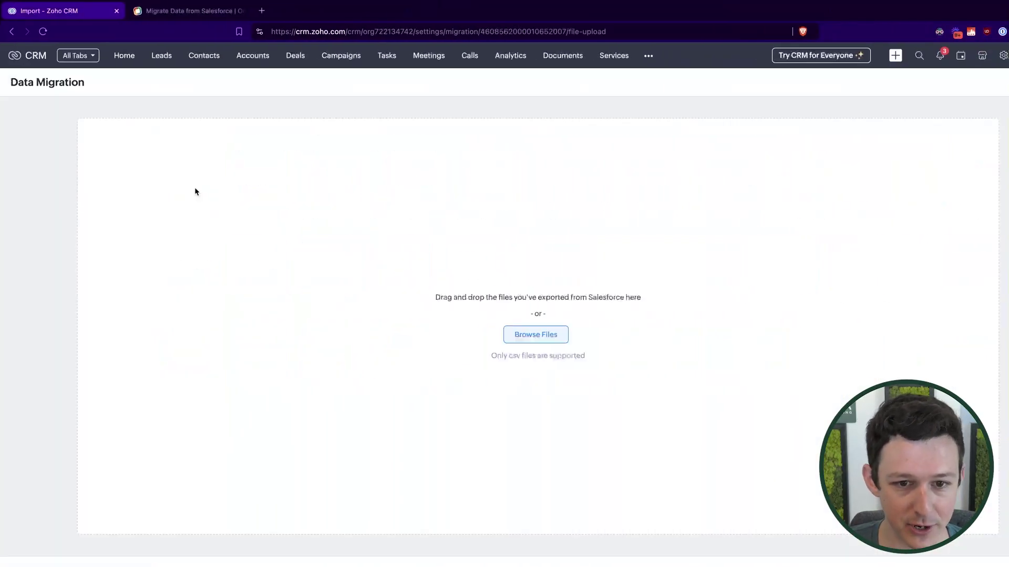
click(522, 341)
scroll(409, 308, down, 3)
click(344, 336)
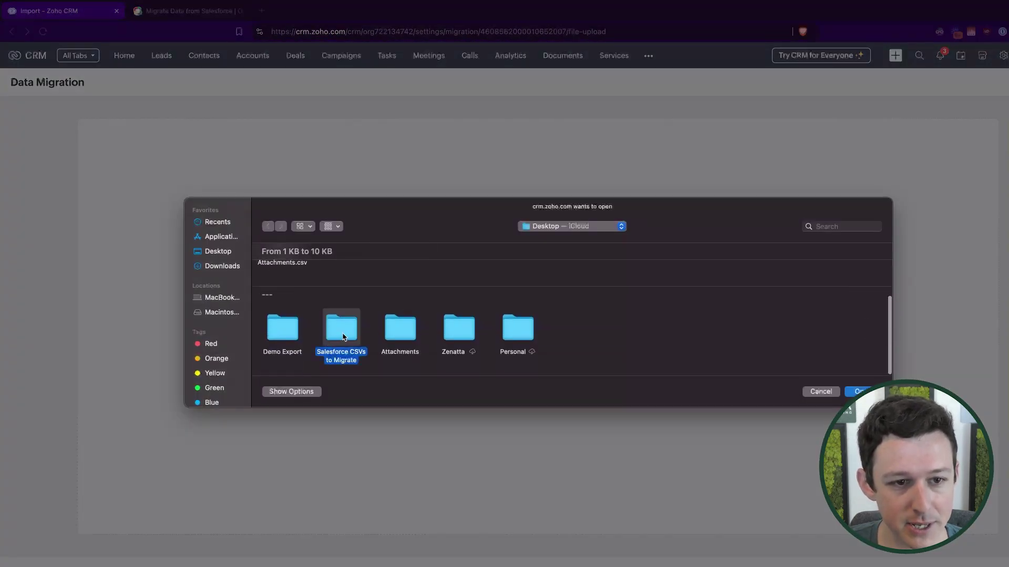
double_click(343, 336)
click(282, 273)
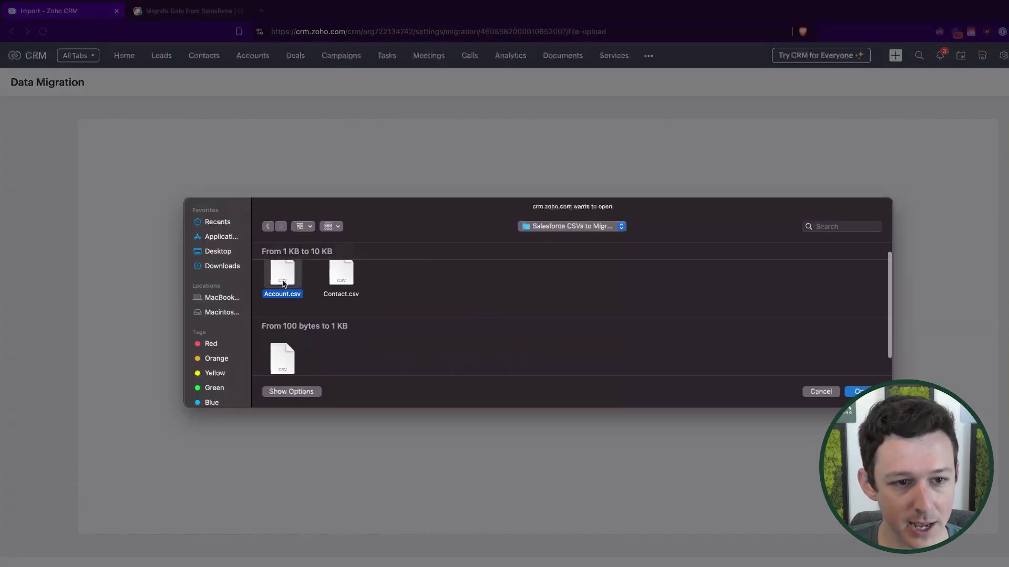
super+click(282, 357)
super+click(347, 274)
click(859, 391)
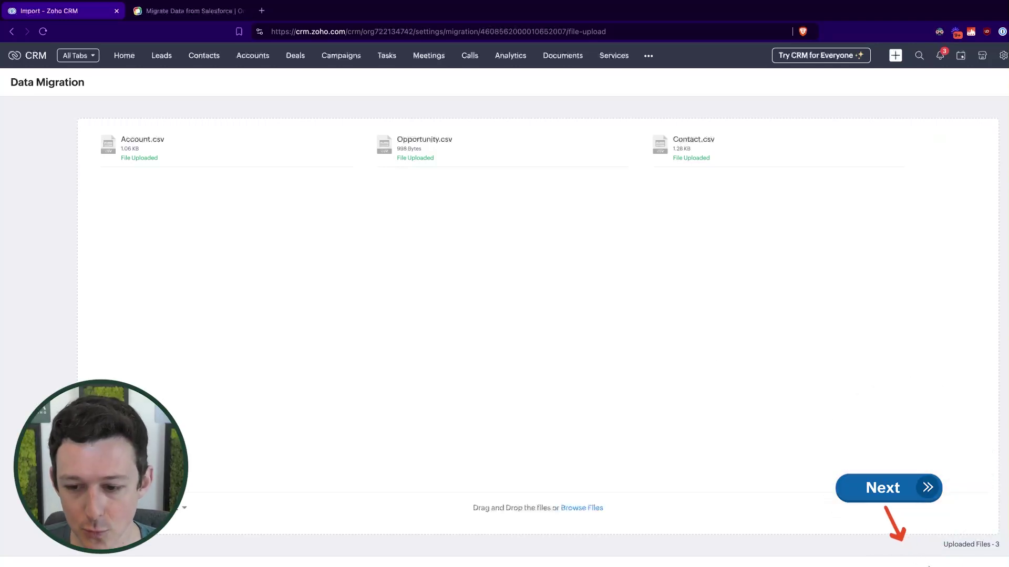
click(882, 487)
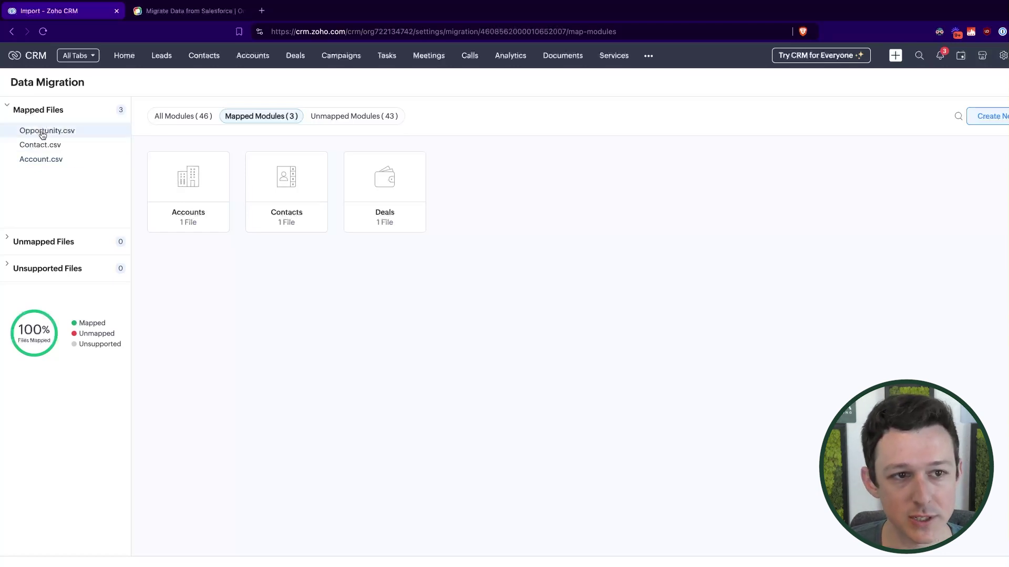
Expand the mapped, unmapped and unsupported file lists and compare the All, Mapped and Unmapped module views
click(43, 240)
click(40, 267)
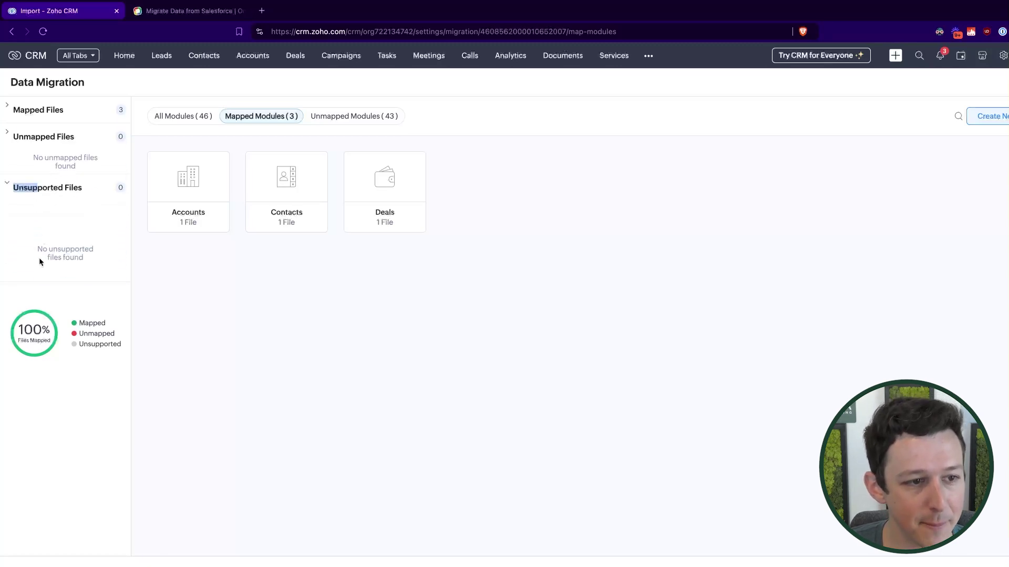
click(61, 112)
click(195, 120)
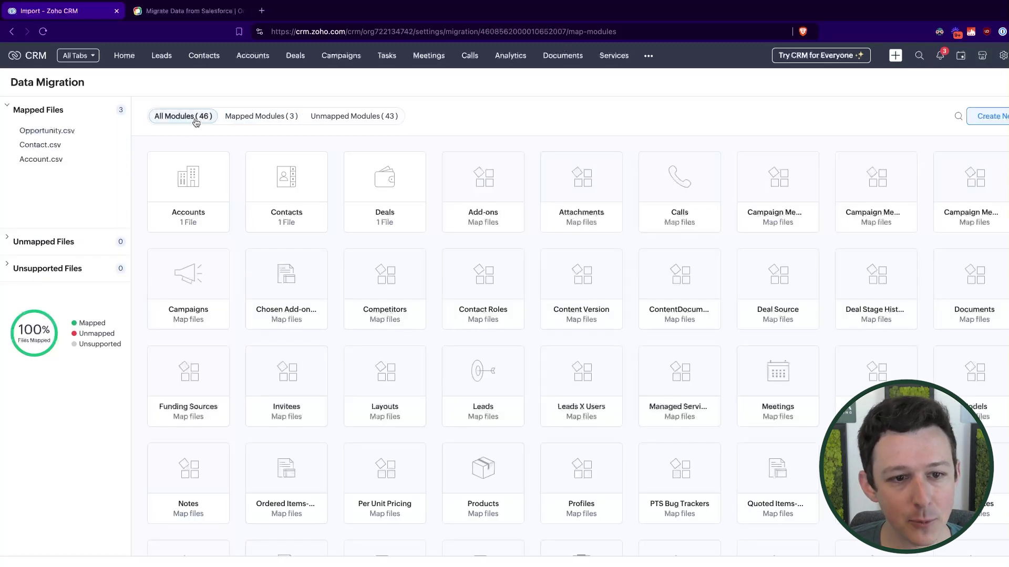
scroll(501, 312, down, 4)
scroll(502, 312, up, 4)
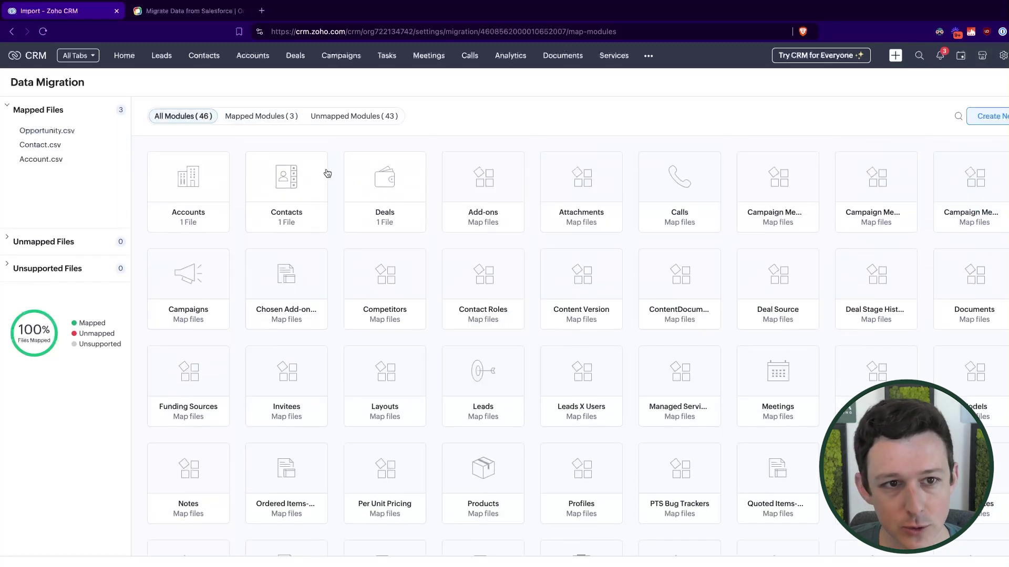
click(265, 119)
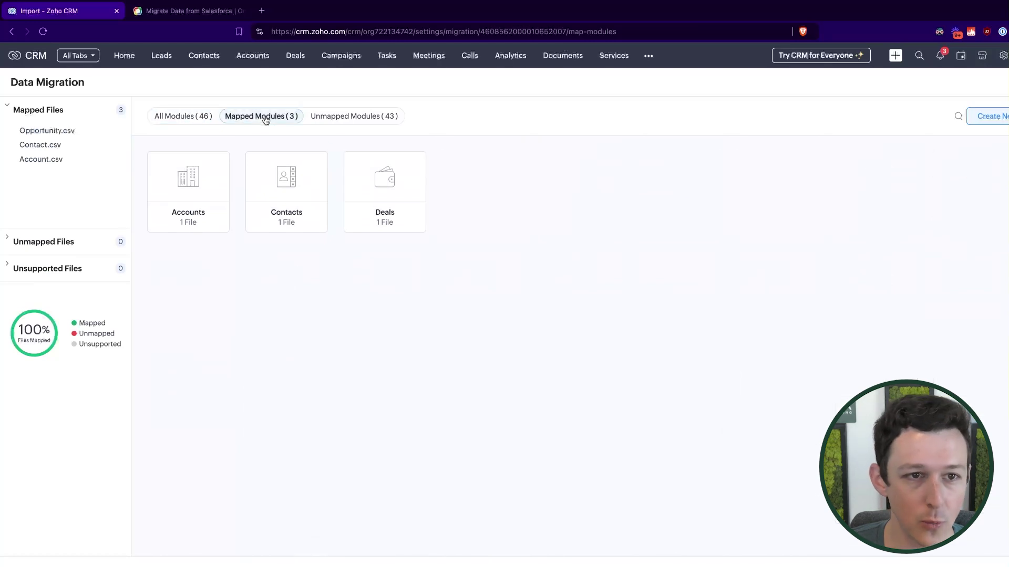
click(334, 117)
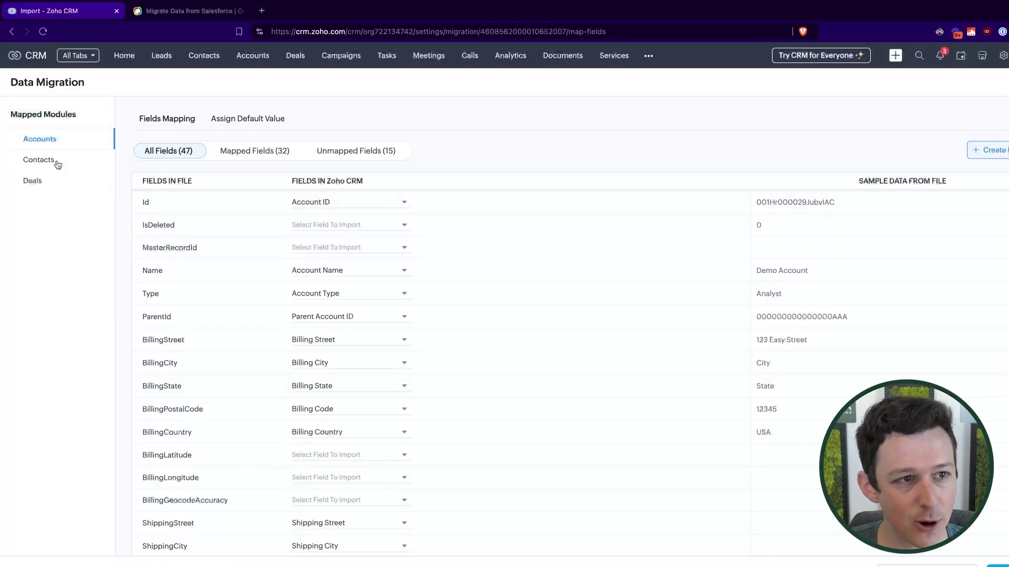
Review the Contacts and Deals field mappings, then scroll through the Accounts mapping
click(55, 161)
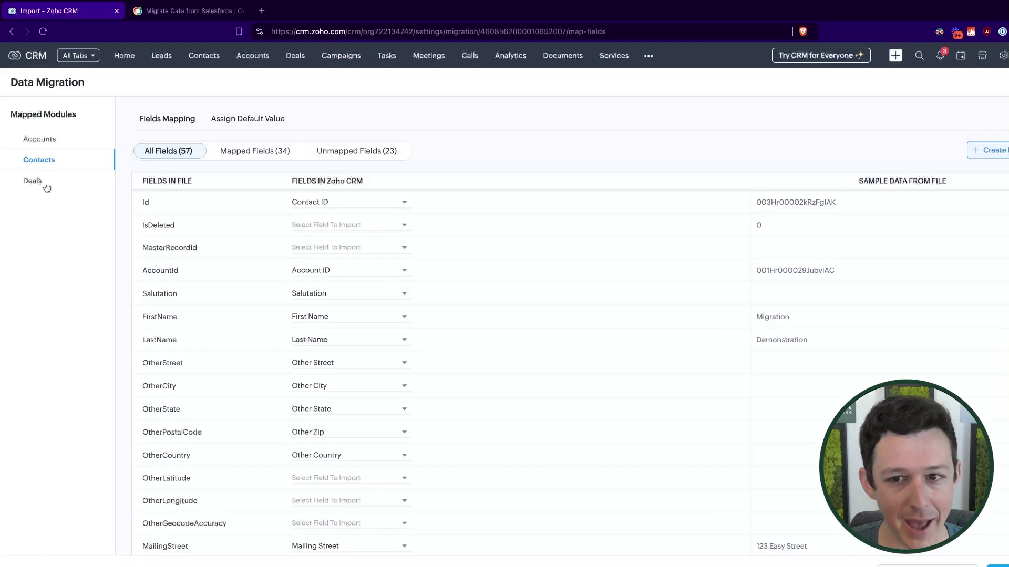
click(46, 186)
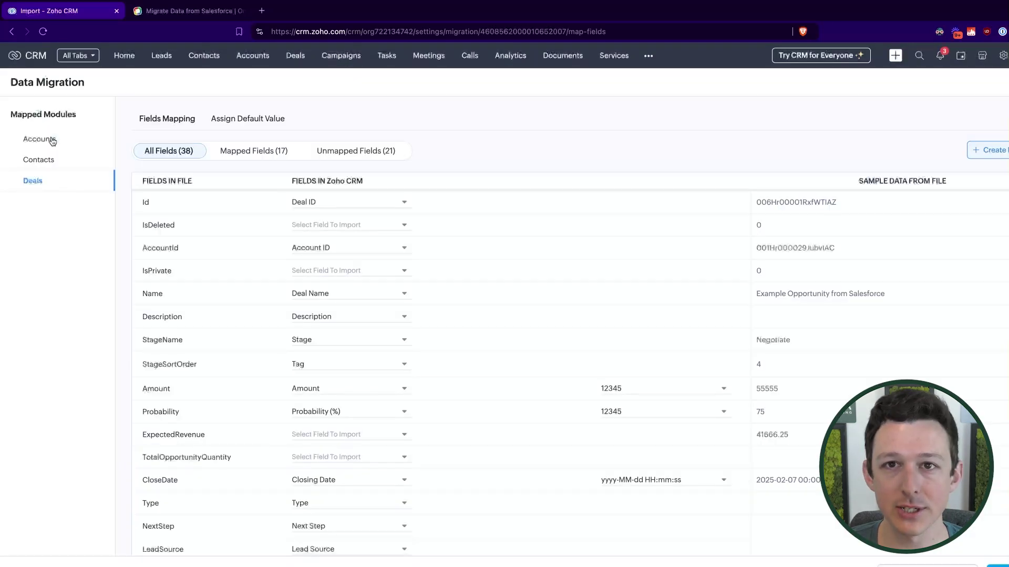
click(52, 141)
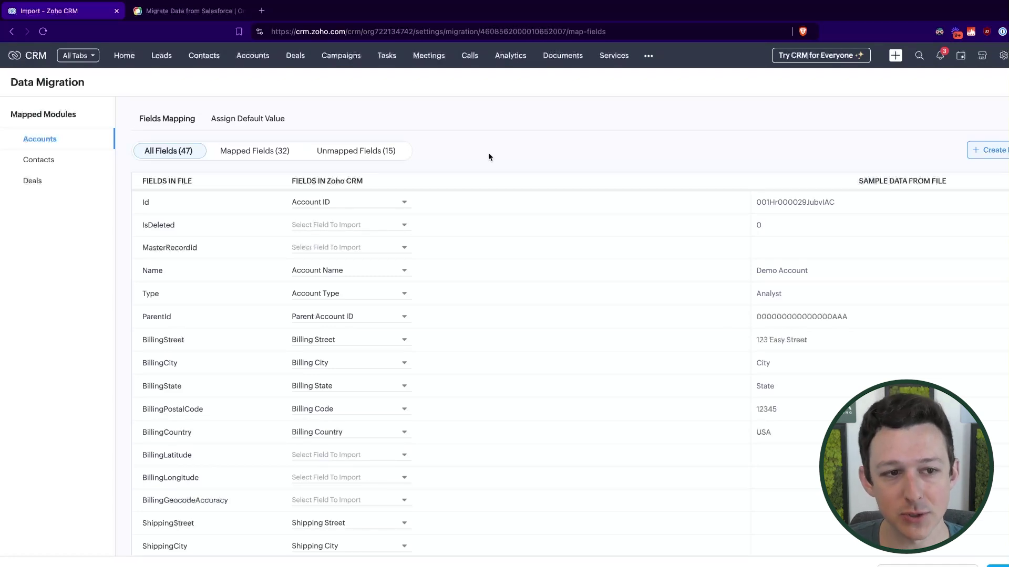
scroll(389, 257, down, 1)
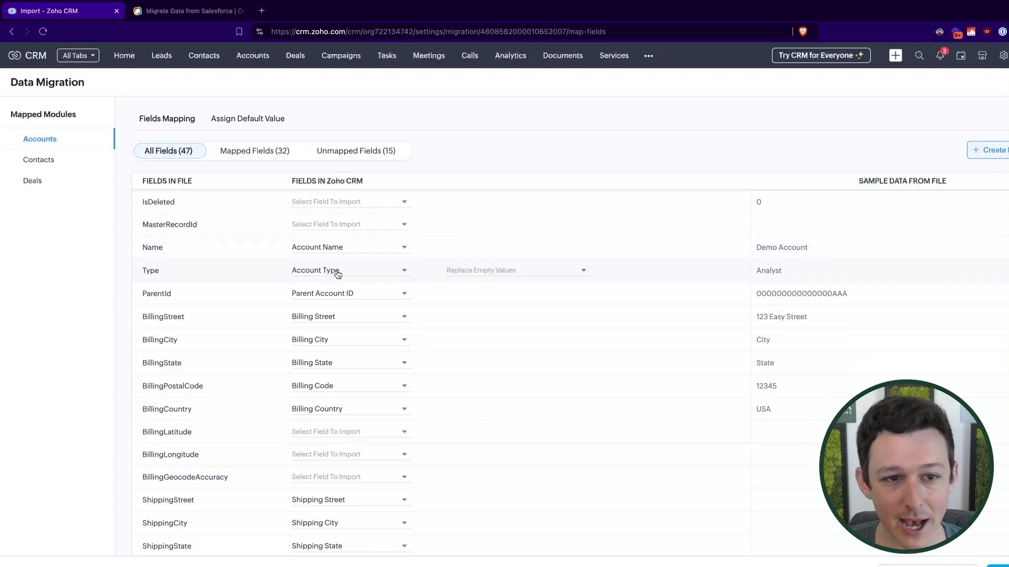
scroll(338, 275, up, 1)
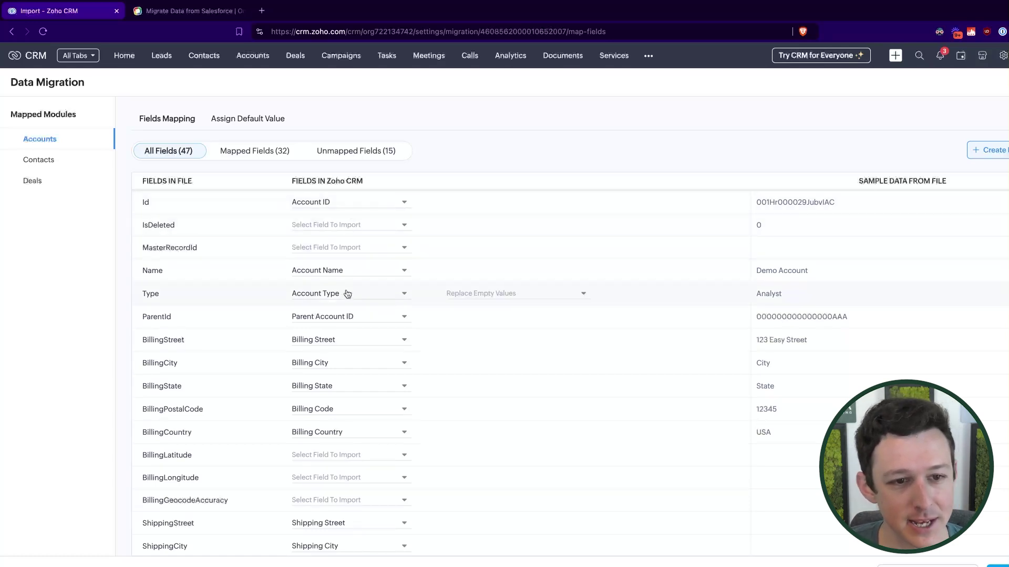
scroll(349, 257, down, 3)
scroll(351, 256, down, 1)
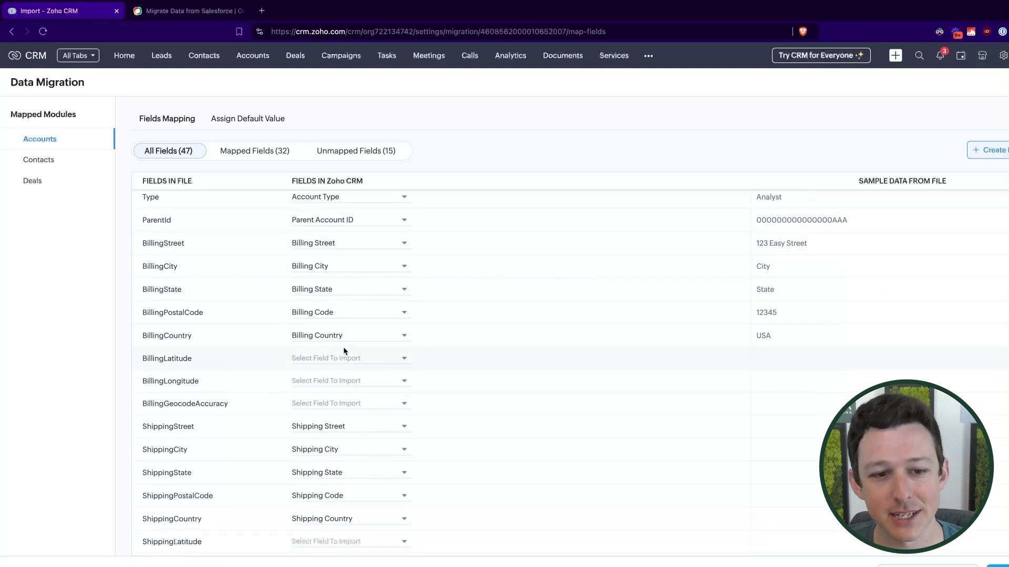
scroll(344, 351, down, 8)
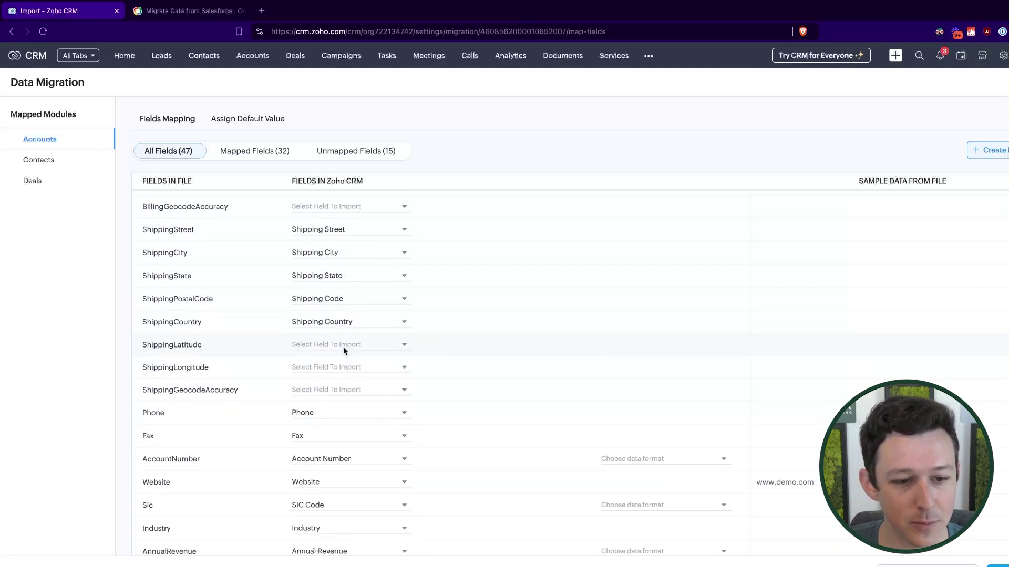
scroll(344, 351, down, 5)
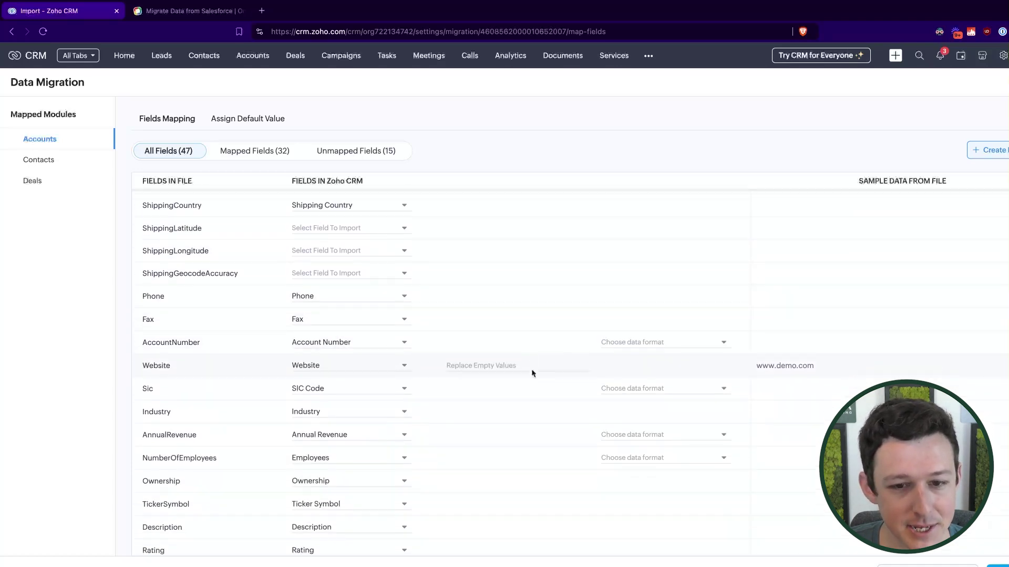
Set the 12345 data format on AccountNumber, Sic, AnnualRevenue and NumberOfEmployees
click(662, 332)
click(647, 401)
click(651, 377)
click(642, 448)
click(644, 423)
click(644, 494)
click(653, 446)
click(651, 517)
scroll(587, 462, down, 10)
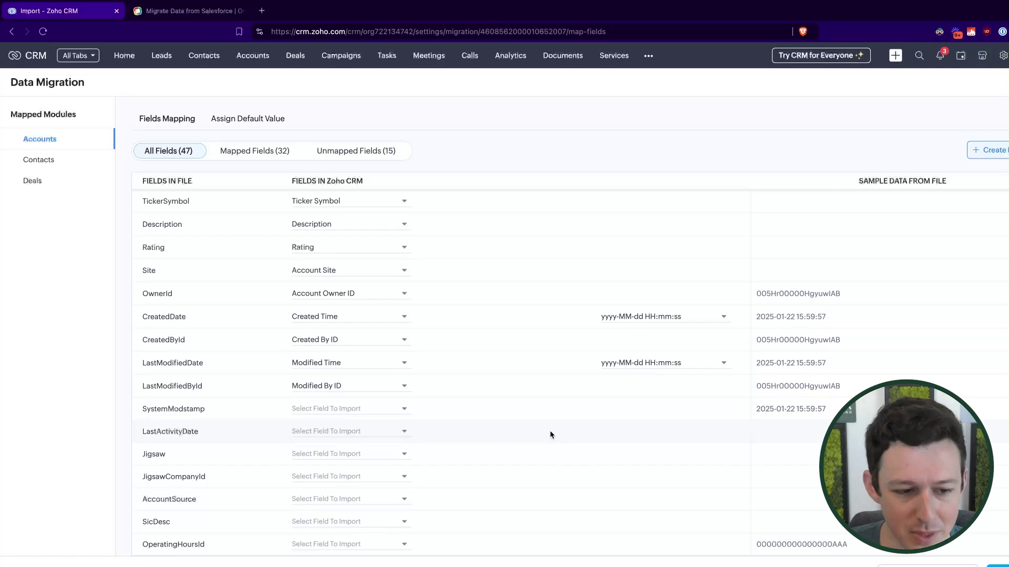
scroll(550, 431, up, 10)
Reset the IsDeleted field's mapping to Select None, leaving it unmapped
click(352, 226)
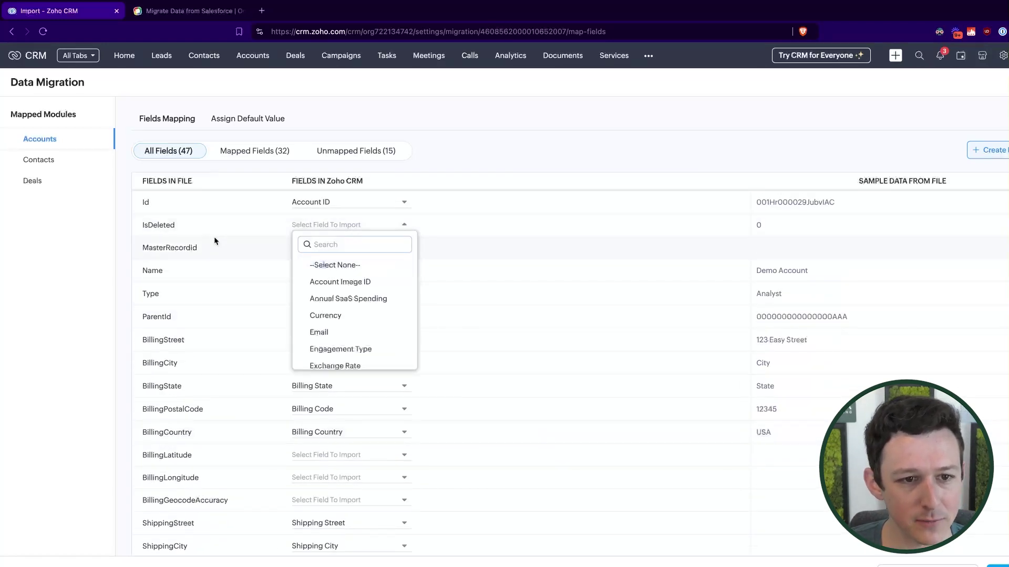
drag(143, 225, 184, 227)
click(338, 227)
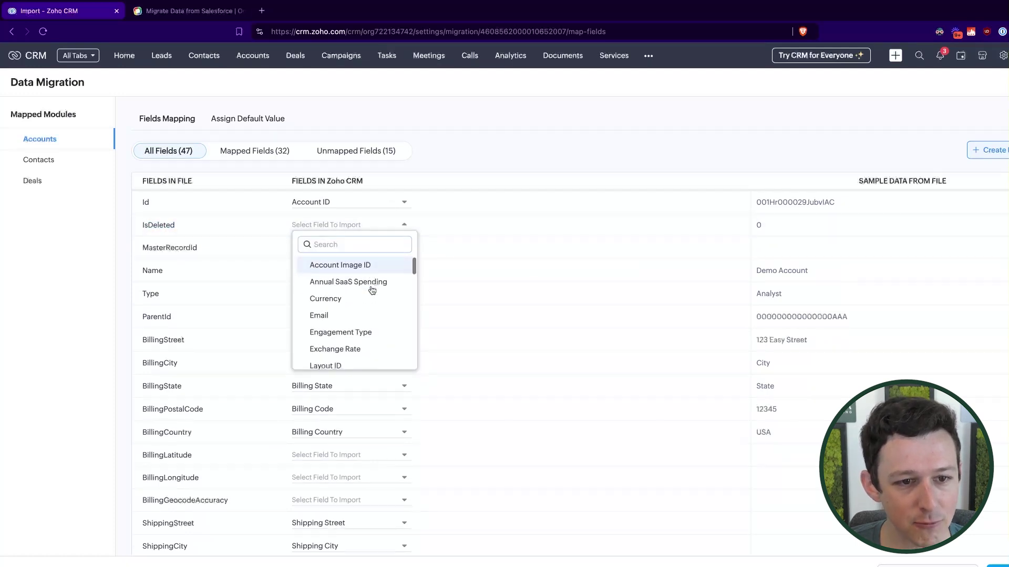
click(361, 282)
click(360, 225)
scroll(342, 294, up, 2)
click(353, 257)
click(658, 120)
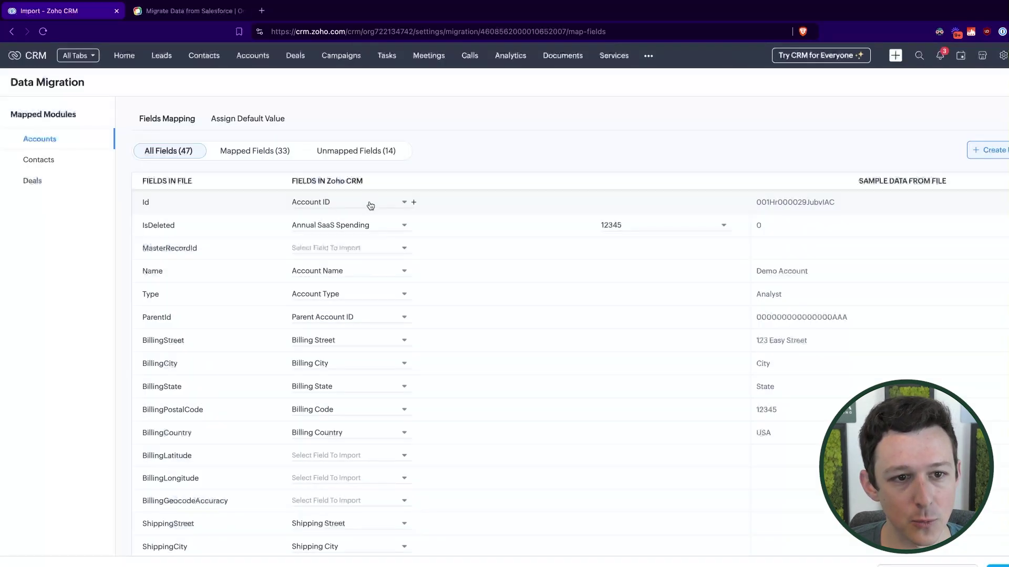
click(367, 225)
scroll(364, 284, down, 5)
scroll(366, 297, up, 5)
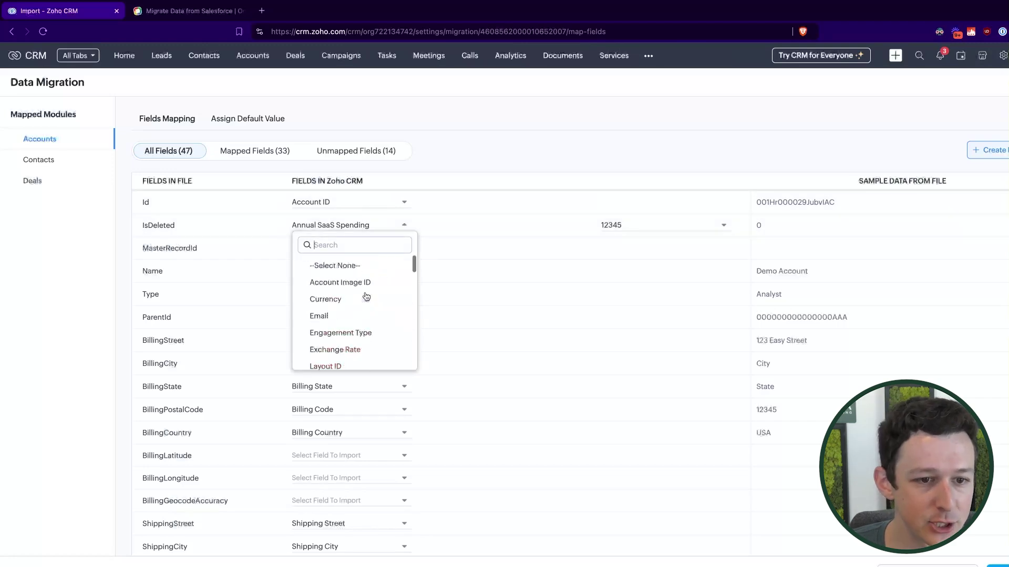
click(366, 266)
scroll(615, 240, down, 6)
scroll(616, 244, down, 7)
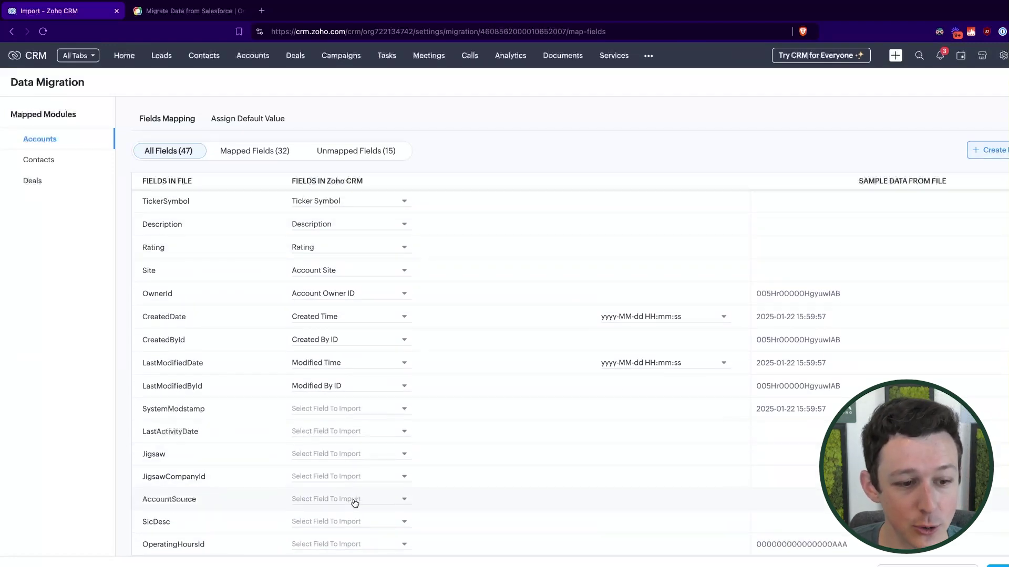
Check the SicDesc field and create new fields for the unmapped Accounts columns
drag(143, 523, 194, 521)
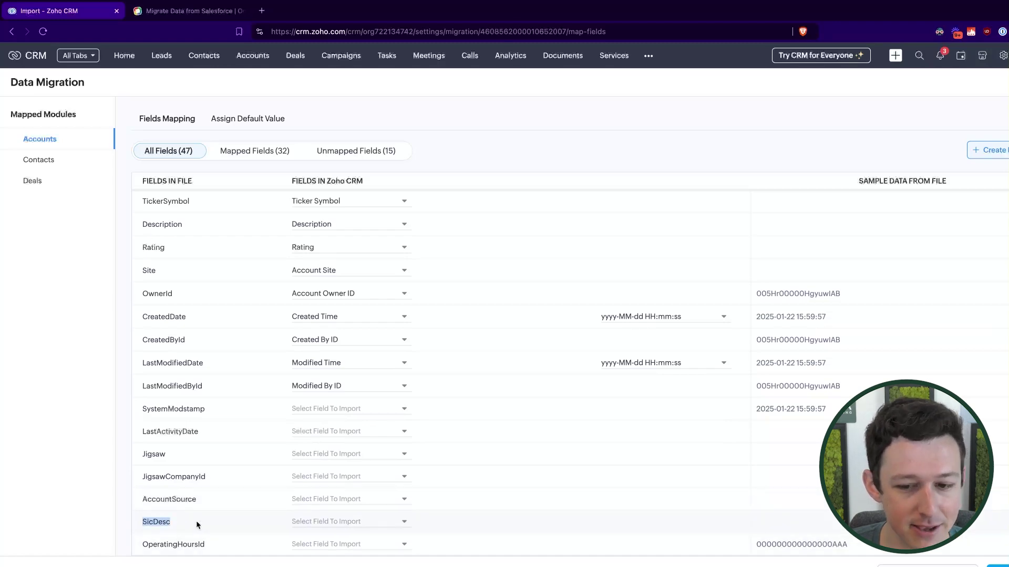
drag(129, 525, 196, 525)
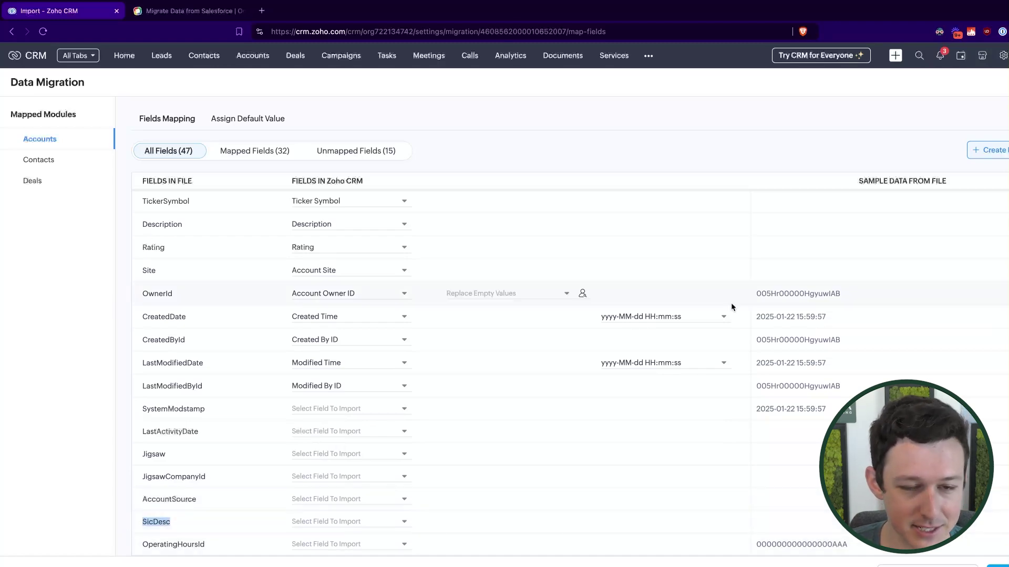
click(987, 150)
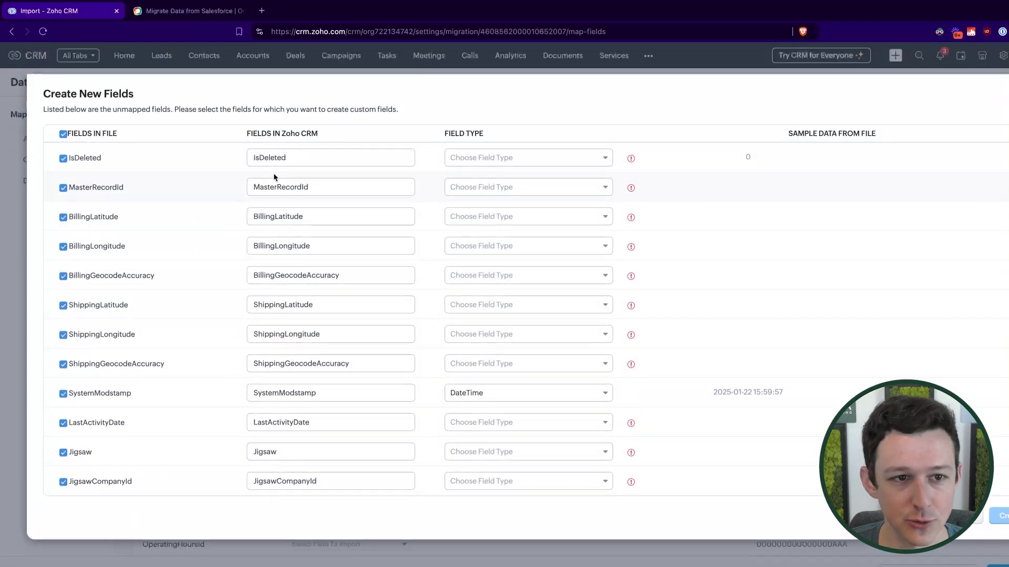
scroll(128, 162, down, 2)
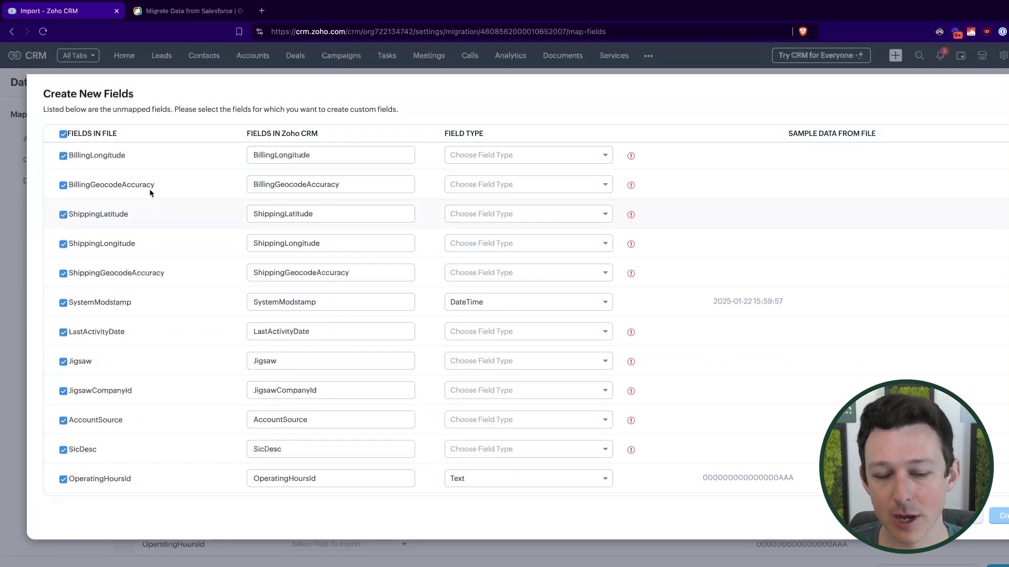
scroll(140, 317, up, 2)
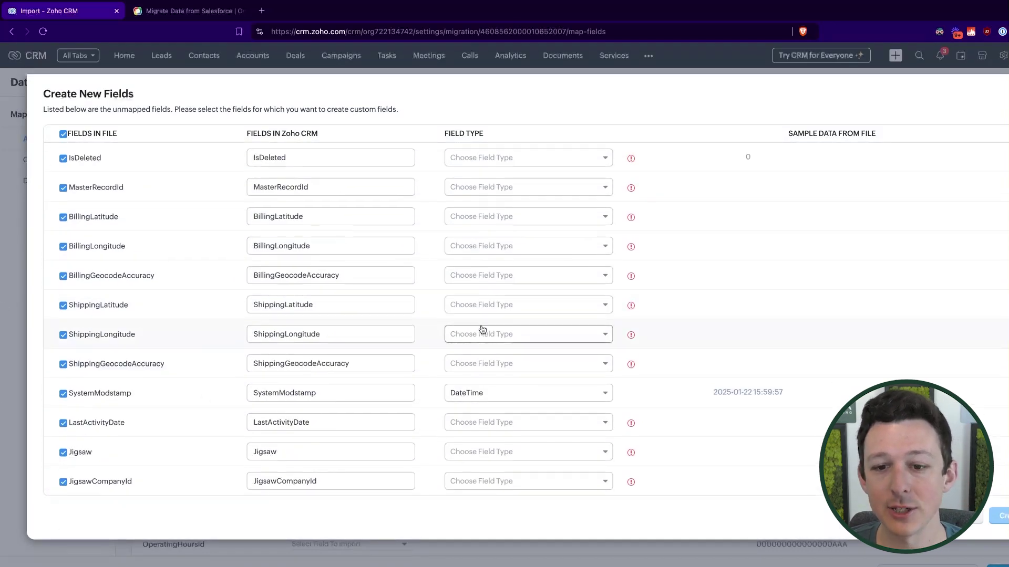
key(Escape)
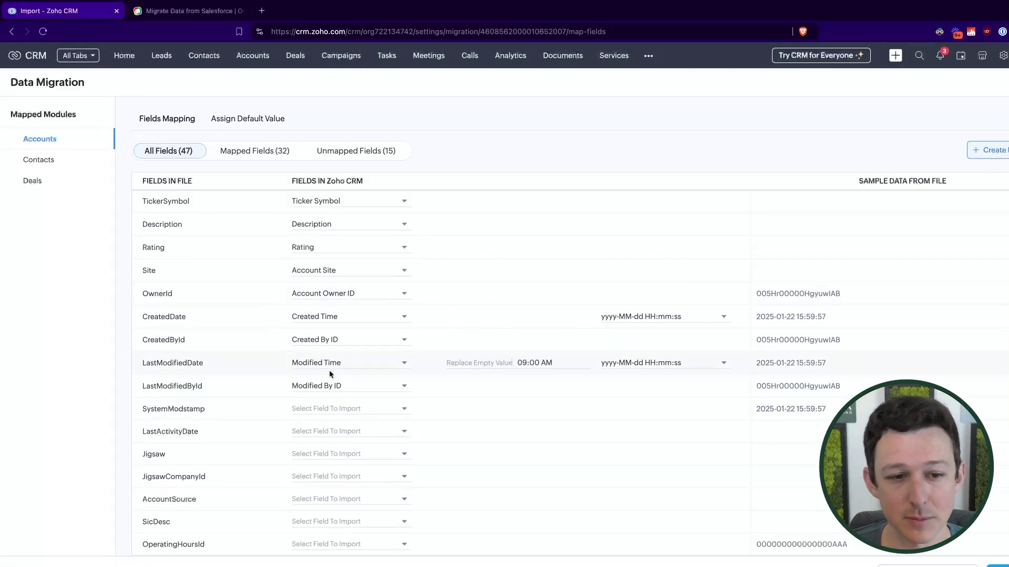
mouse_move(201, 320)
mouse_down()
mouse_move(143, 316)
mouse_move(188, 317)
mouse_up()
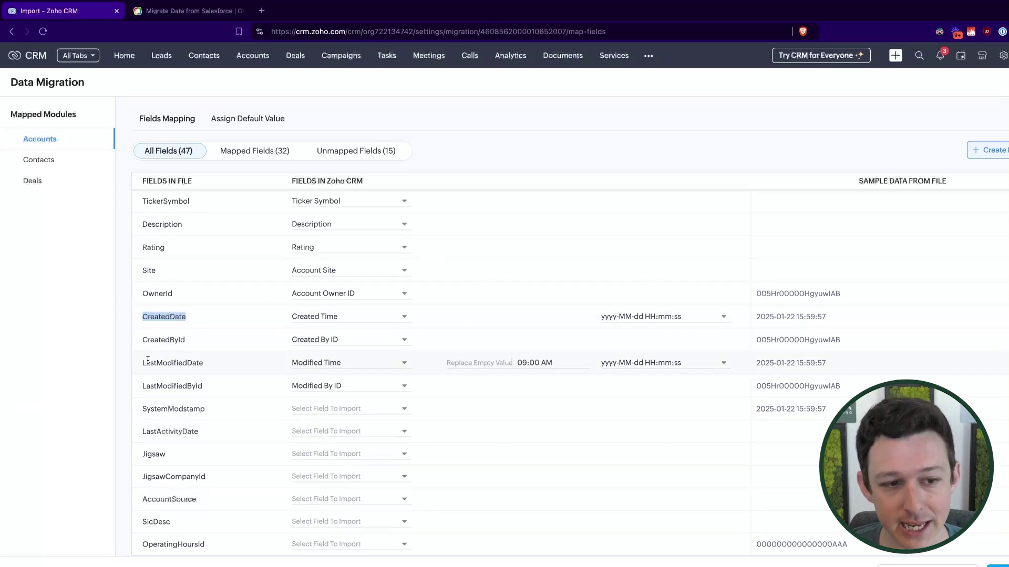
drag(143, 363, 230, 363)
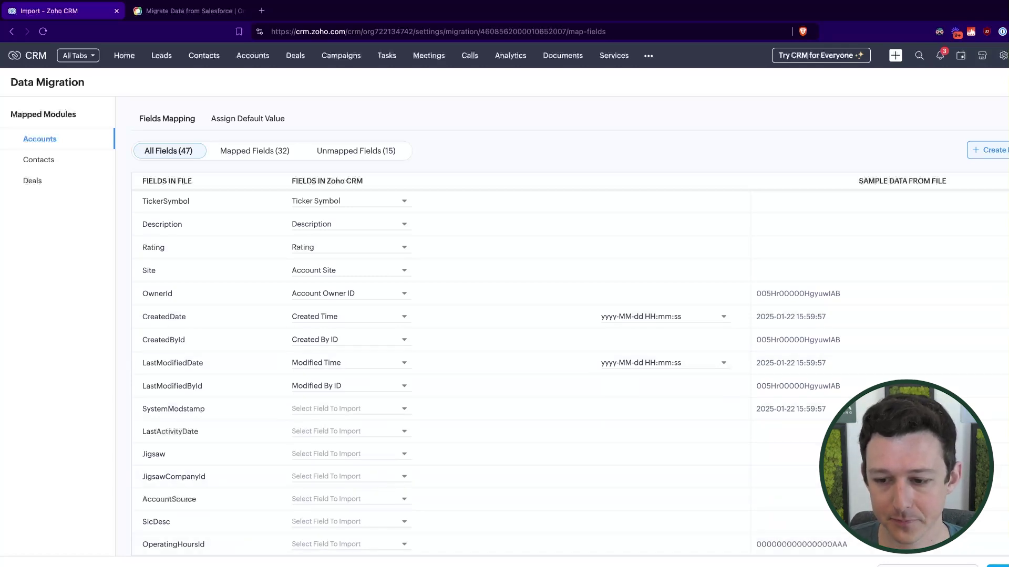
Save the Accounts field mapping and look over the Contacts mapping
click(997, 565)
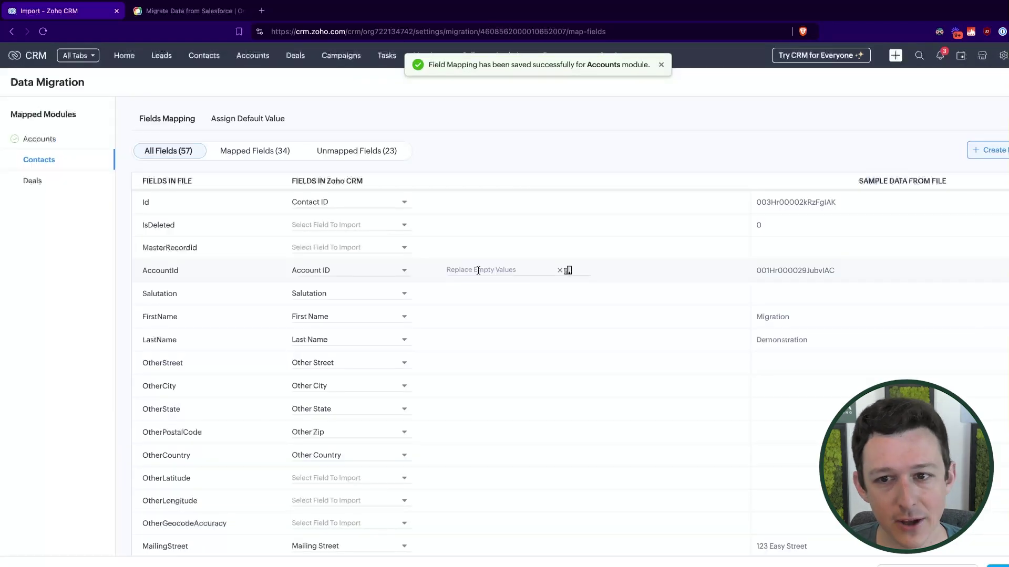
scroll(477, 270, down, 15)
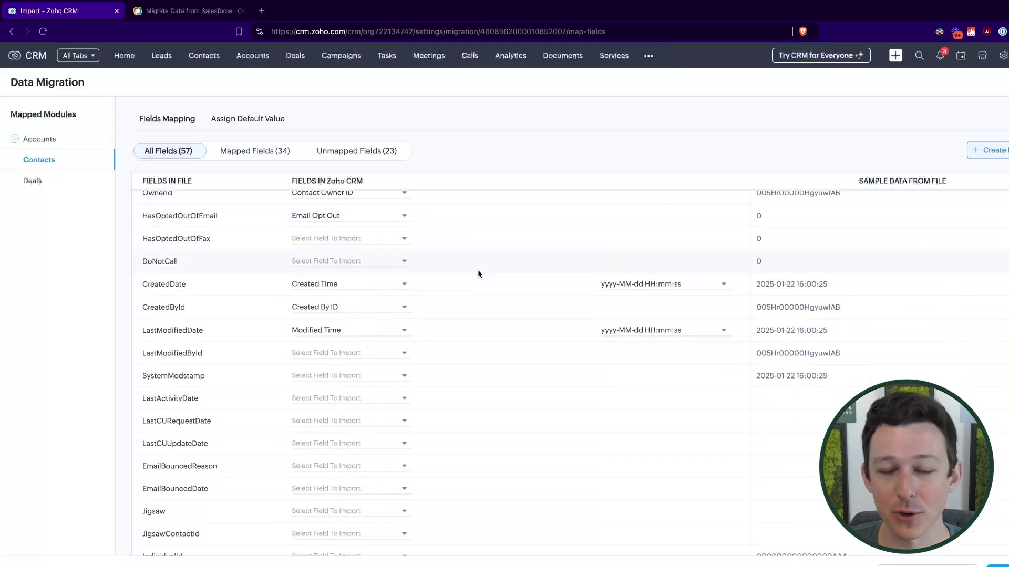
scroll(478, 270, down, 2)
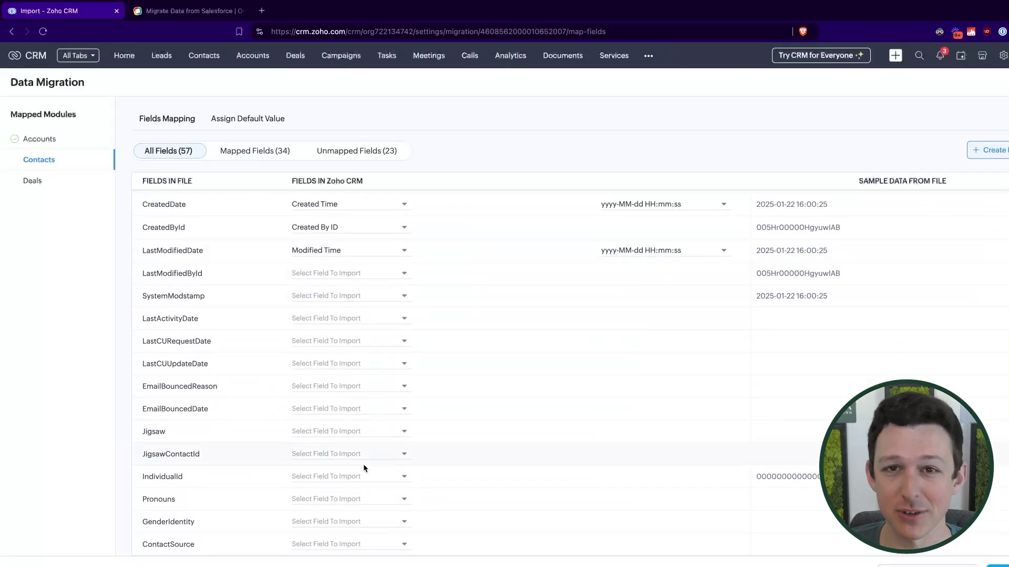
scroll(364, 464, up, 17)
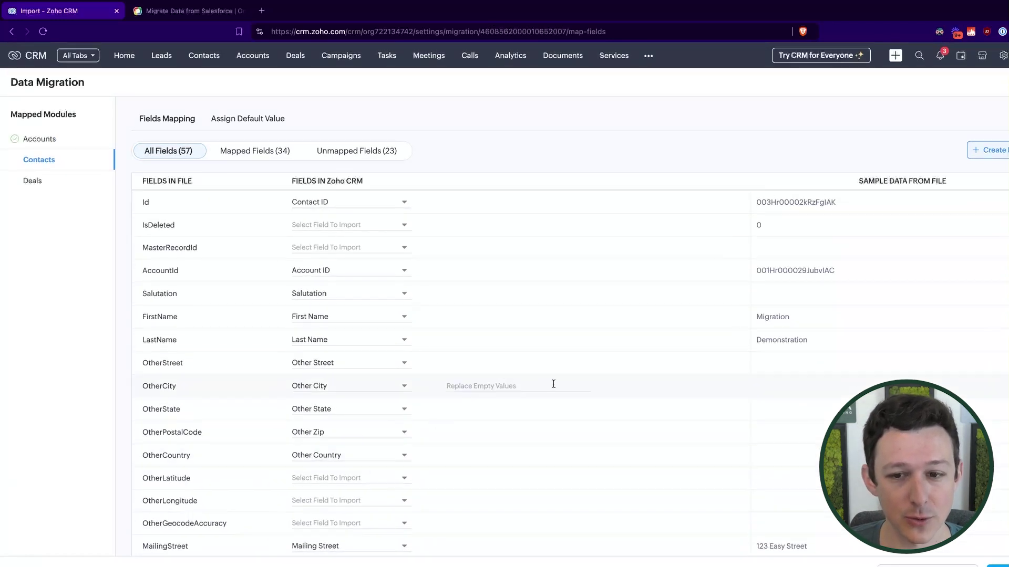
Give the Contacts Birthdate field the yyyy-MM-dd format and save the Contacts mapping
click(998, 565)
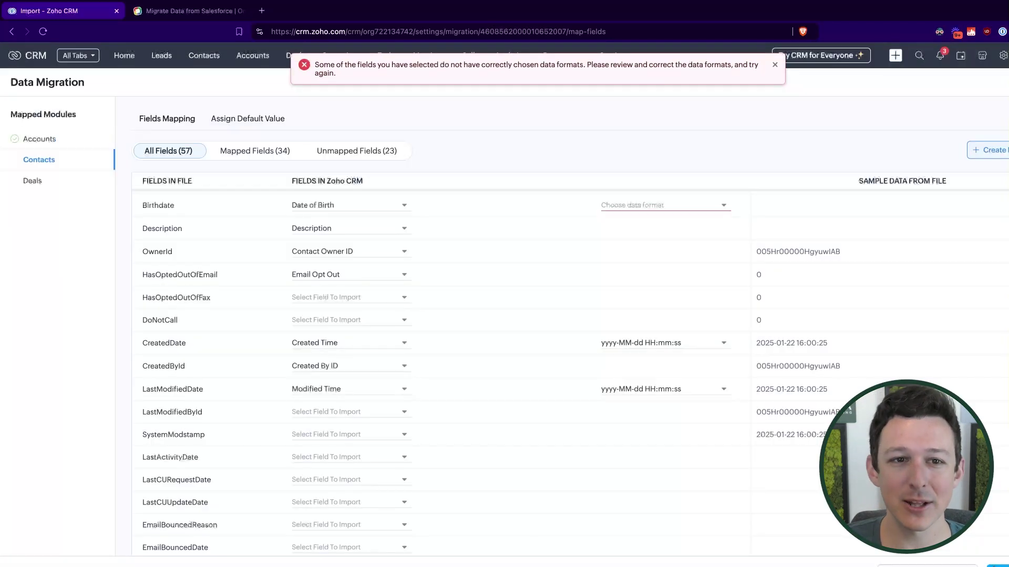
click(671, 206)
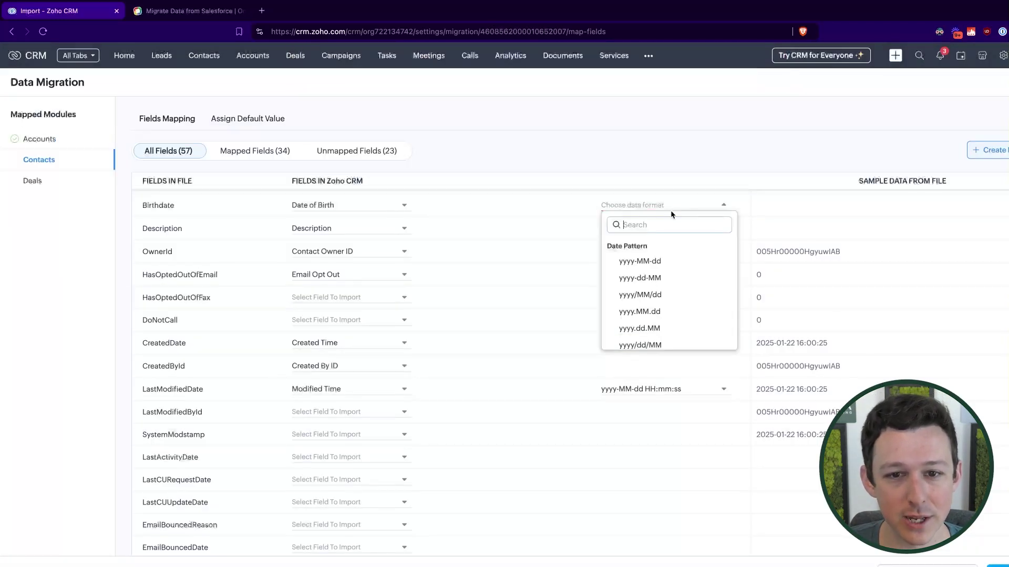
click(658, 263)
click(998, 565)
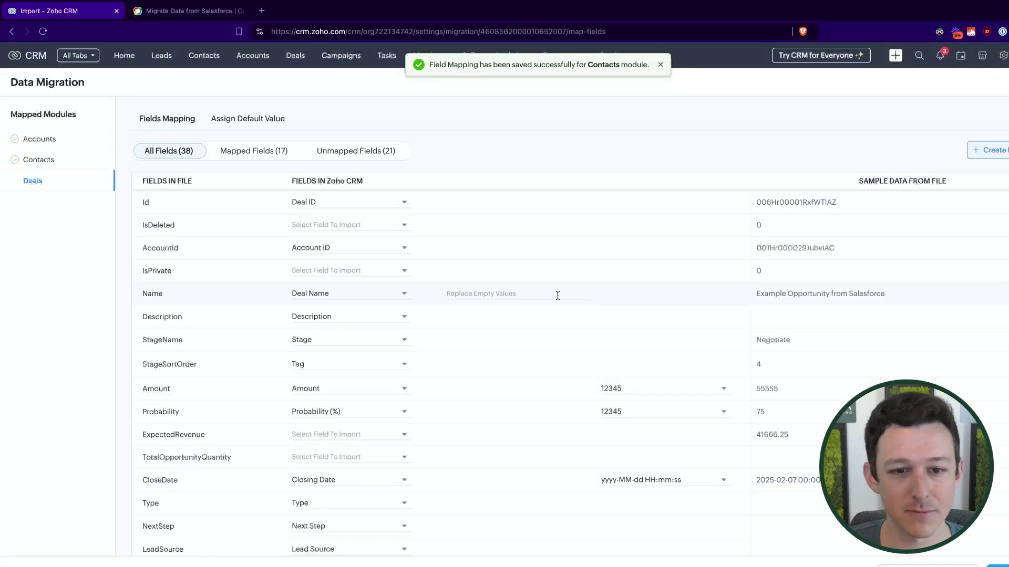
Look over the Deals field mapping and continue to the pre-migration review
scroll(557, 295, down, 3)
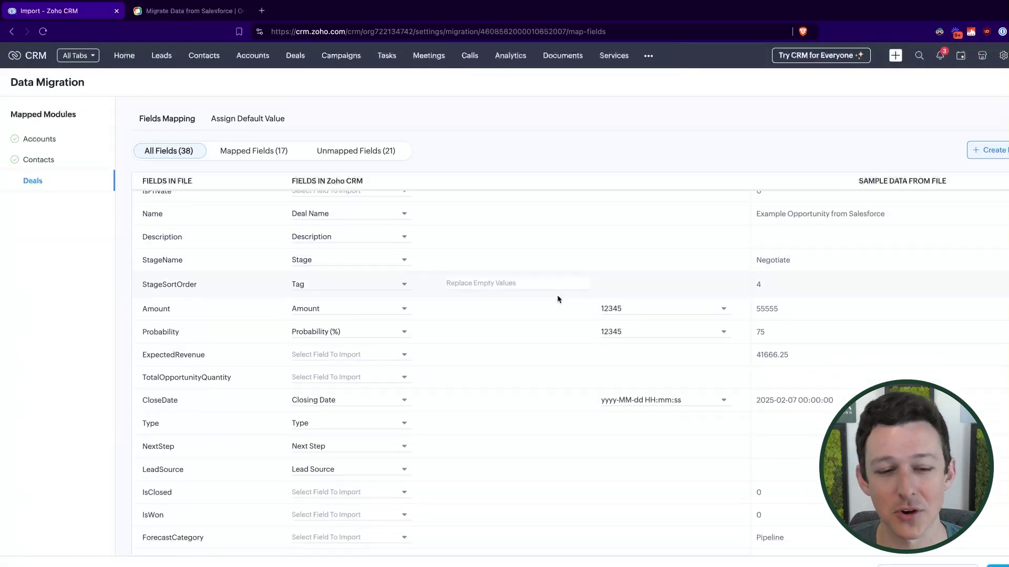
scroll(557, 299, down, 5)
scroll(557, 299, down, 1)
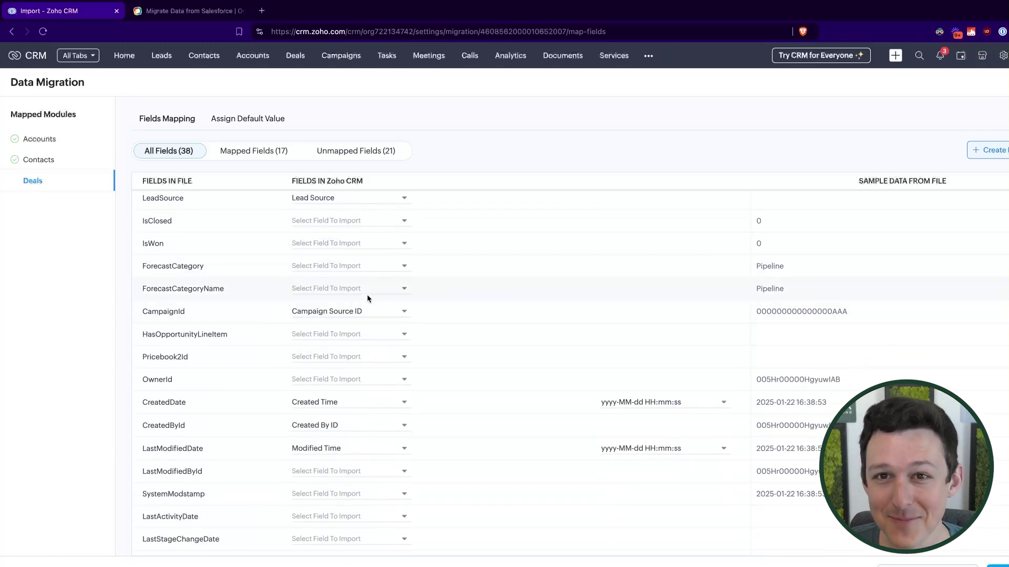
mouse_move(557, 321)
scroll(557, 322, down, 3)
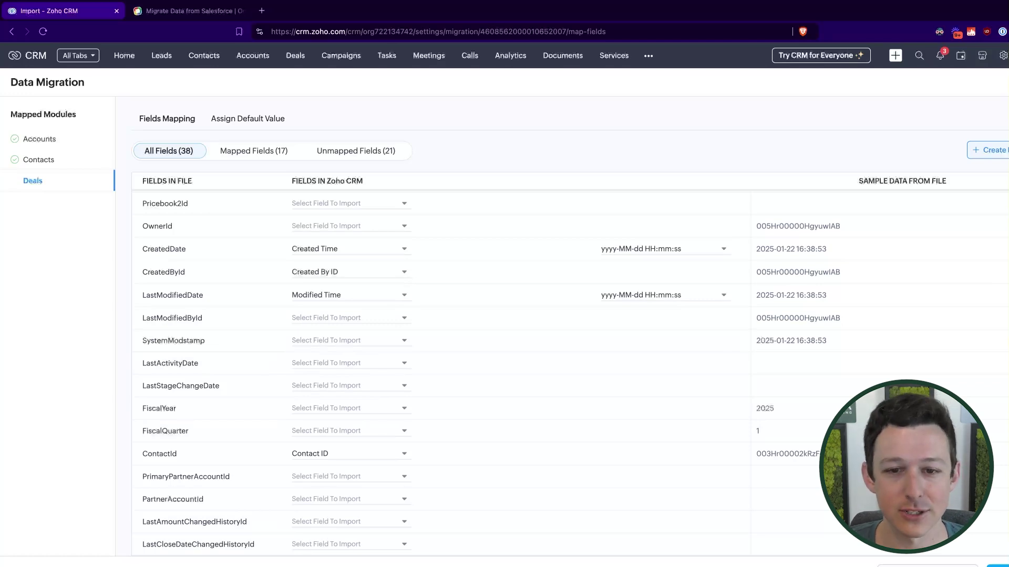
click(996, 565)
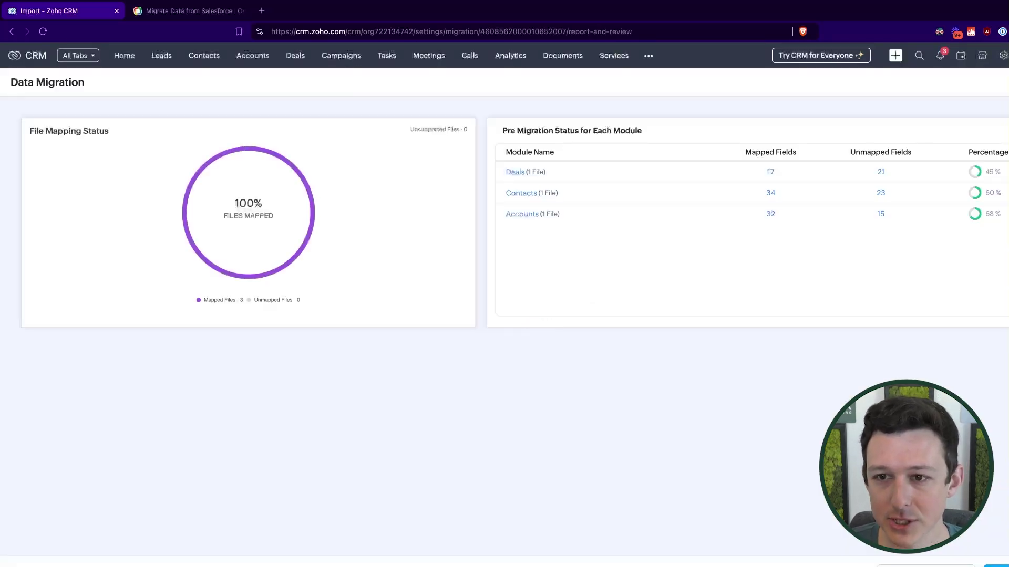
Migrate the Deals, Contacts and Accounts modules and check the completion message
click(996, 565)
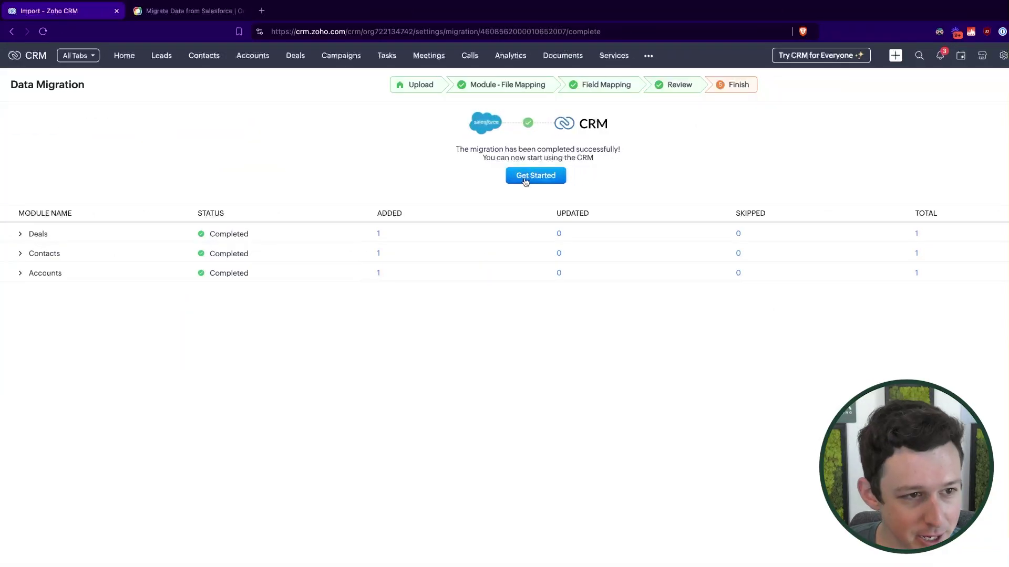
drag(475, 150, 630, 152)
click(632, 152)
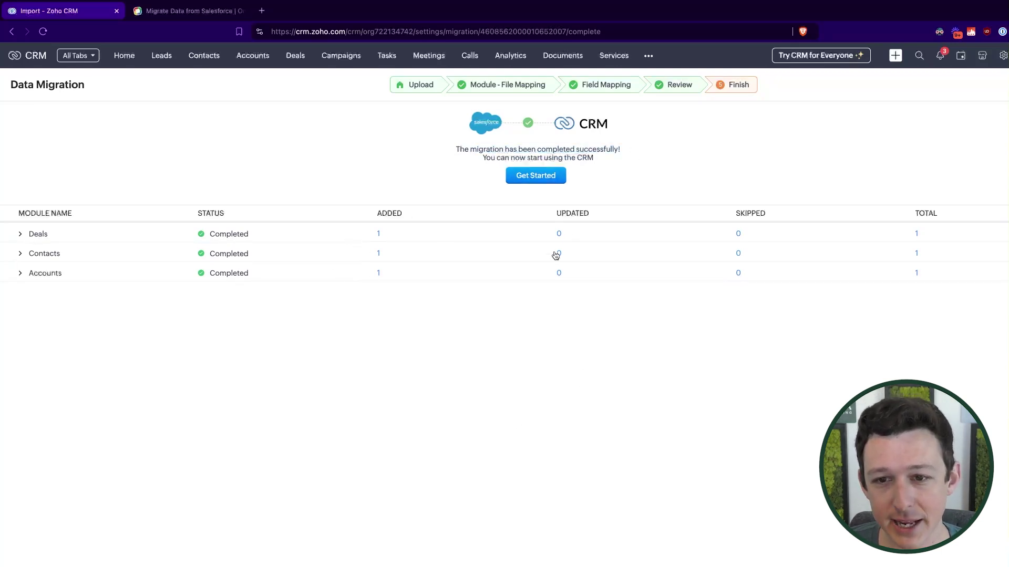
Expand the Deals results, view the skipped records for Opportunity.csv, then close the summary
click(739, 236)
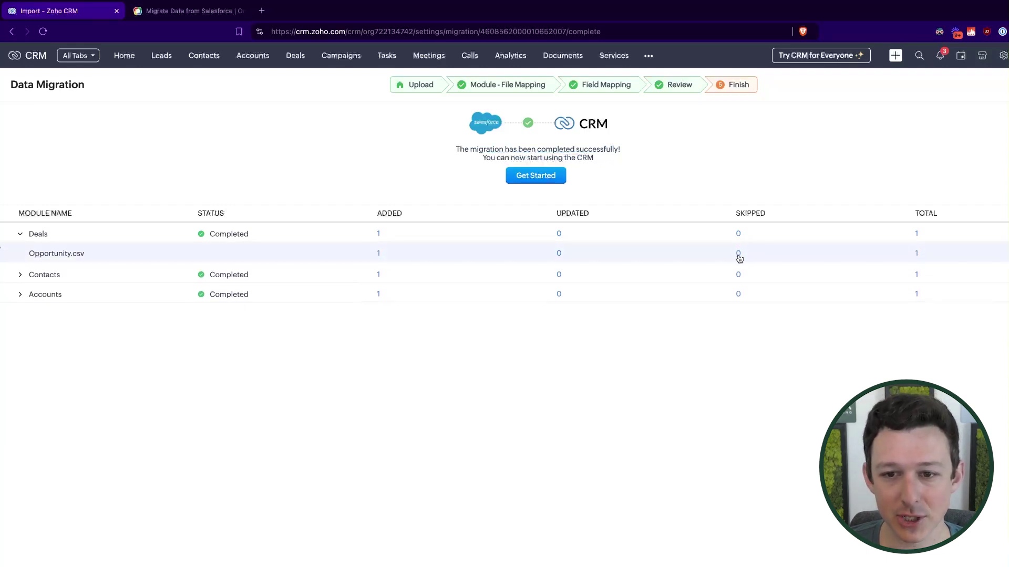
click(738, 255)
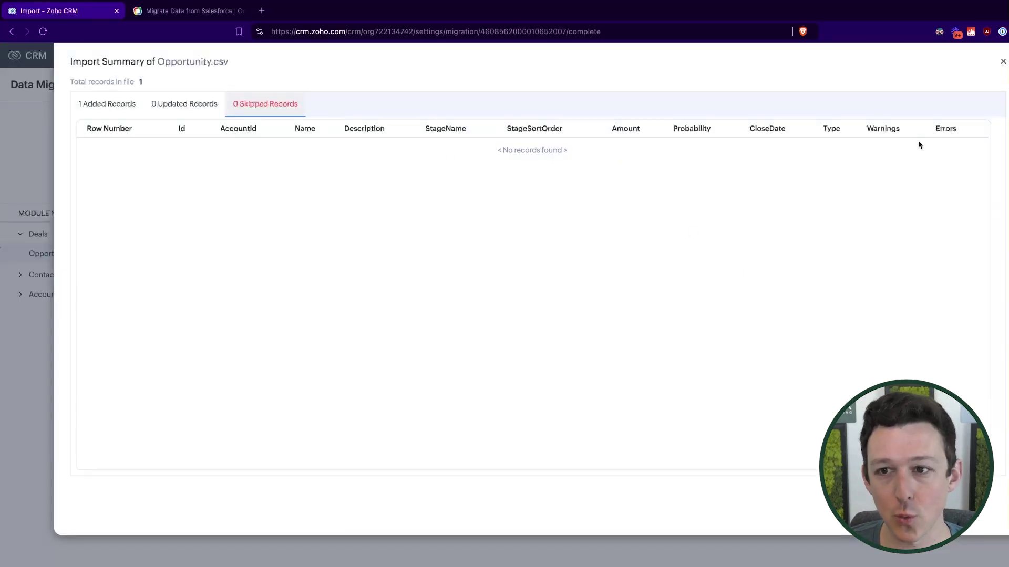
click(1002, 61)
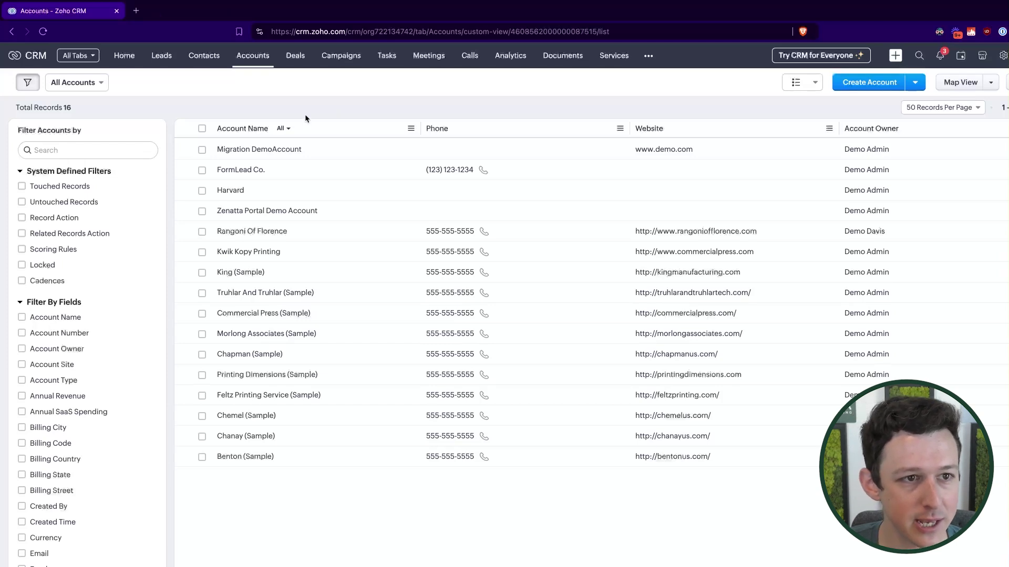
Open the Migration DemoAccount record and open and cancel its edit form
click(256, 149)
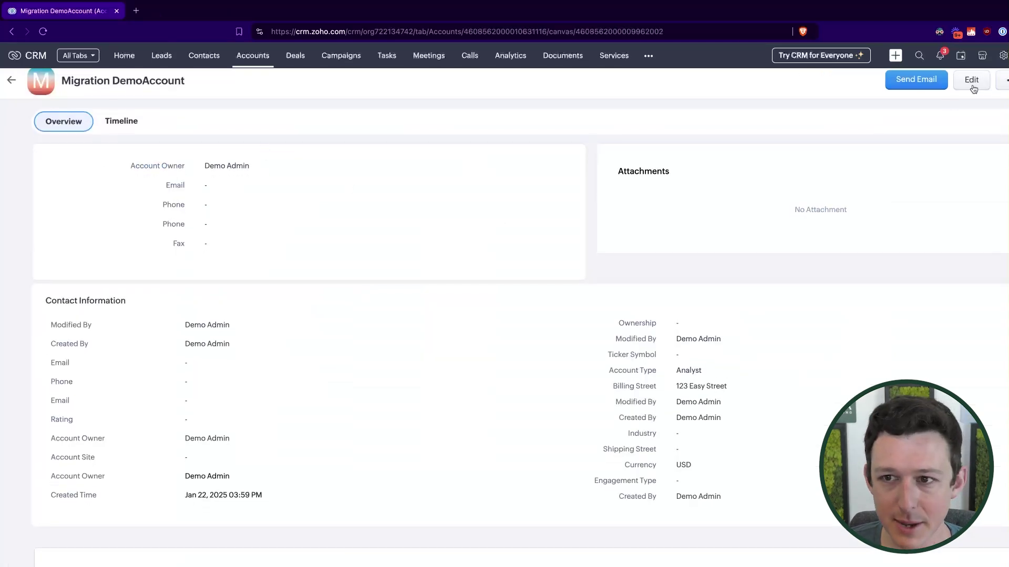
click(971, 86)
scroll(384, 267, down, 5)
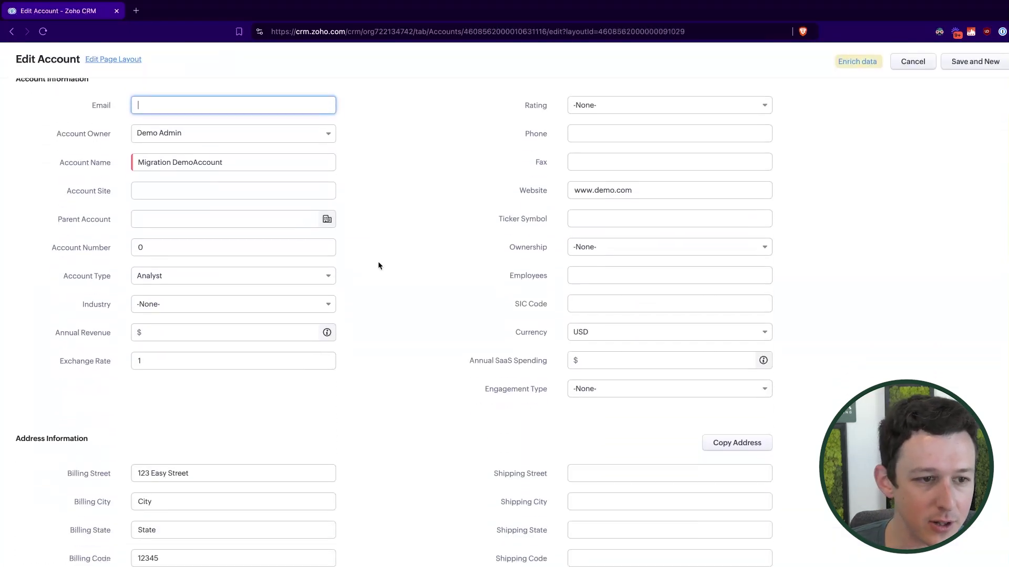
scroll(379, 266, up, 5)
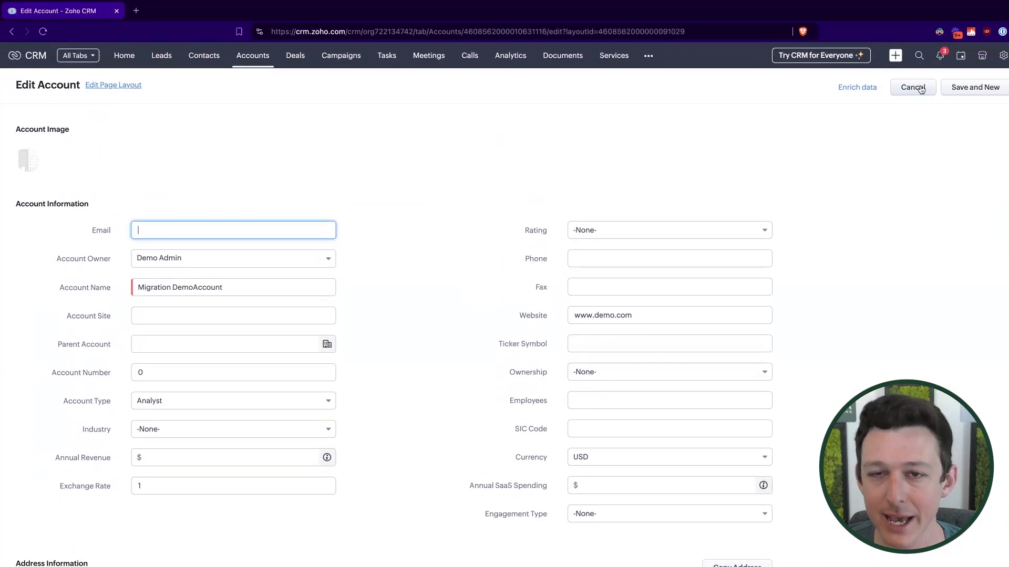
click(914, 87)
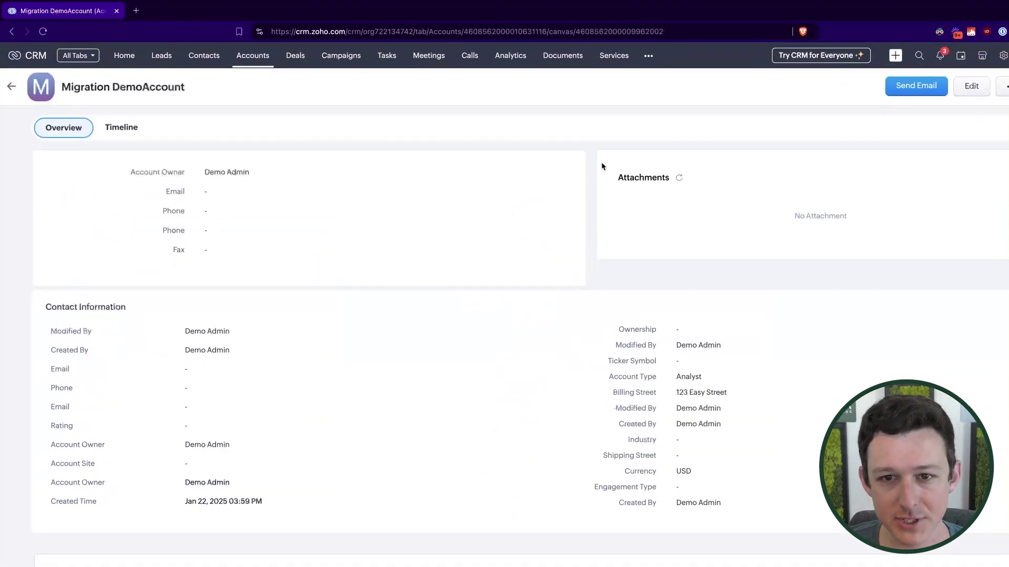
Scroll through the Migration DemoAccount record to confirm it has no attachments
click(851, 216)
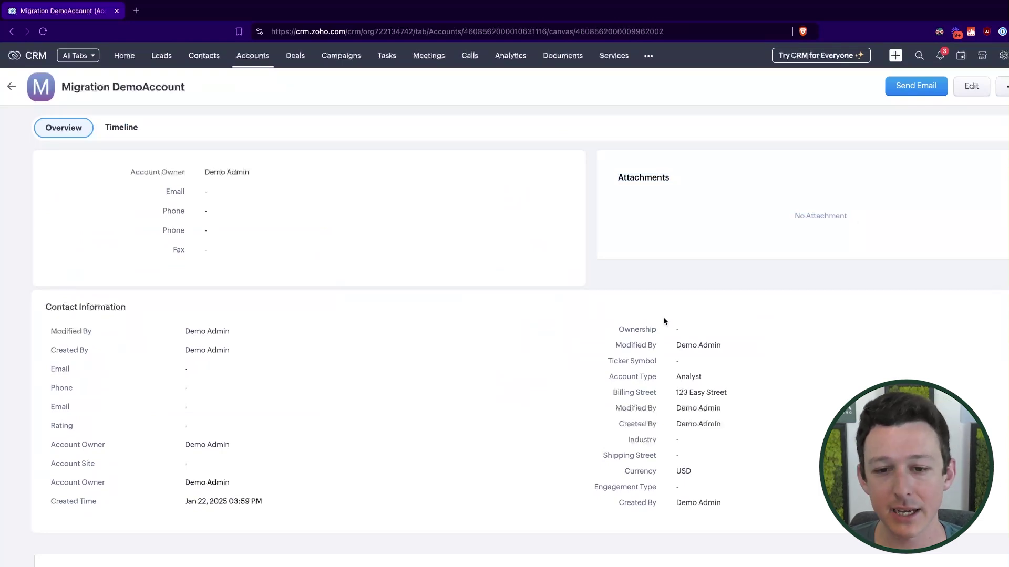
scroll(663, 317, down, 8)
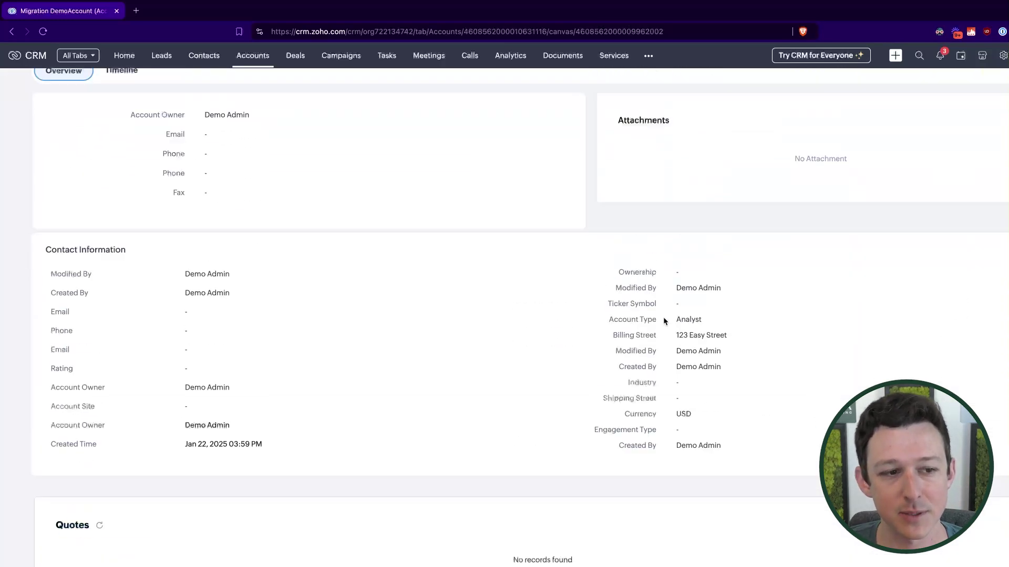
scroll(663, 317, up, 8)
scroll(674, 292, down, 8)
scroll(673, 292, up, 8)
Start a new data import from Setup with Salesforce as the source
click(1003, 55)
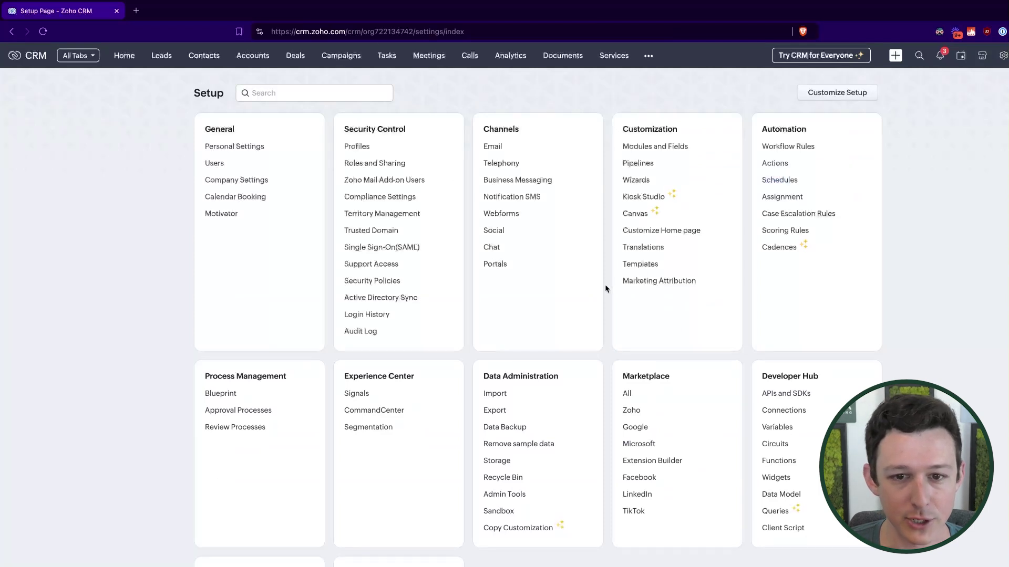
click(496, 394)
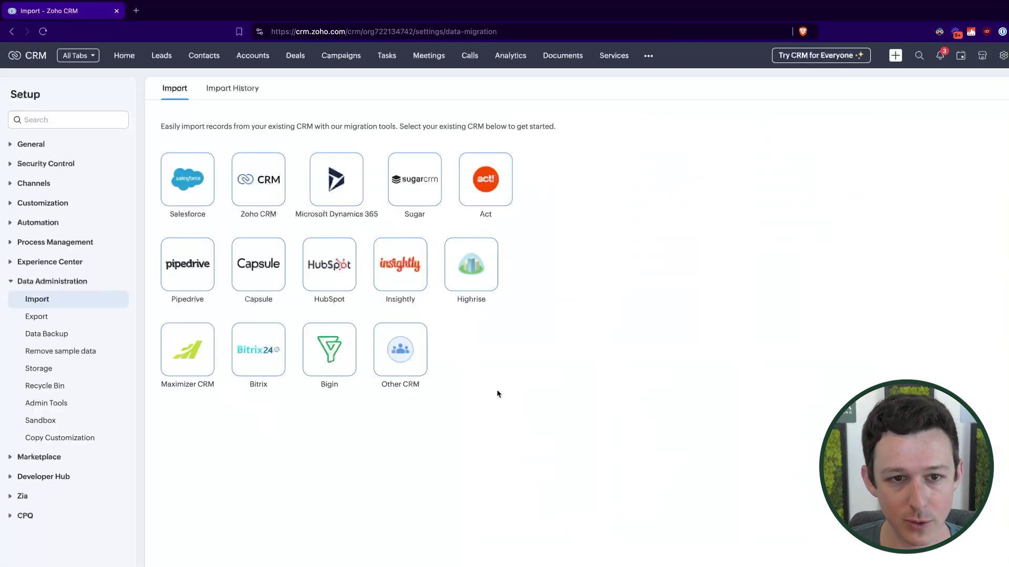
click(194, 182)
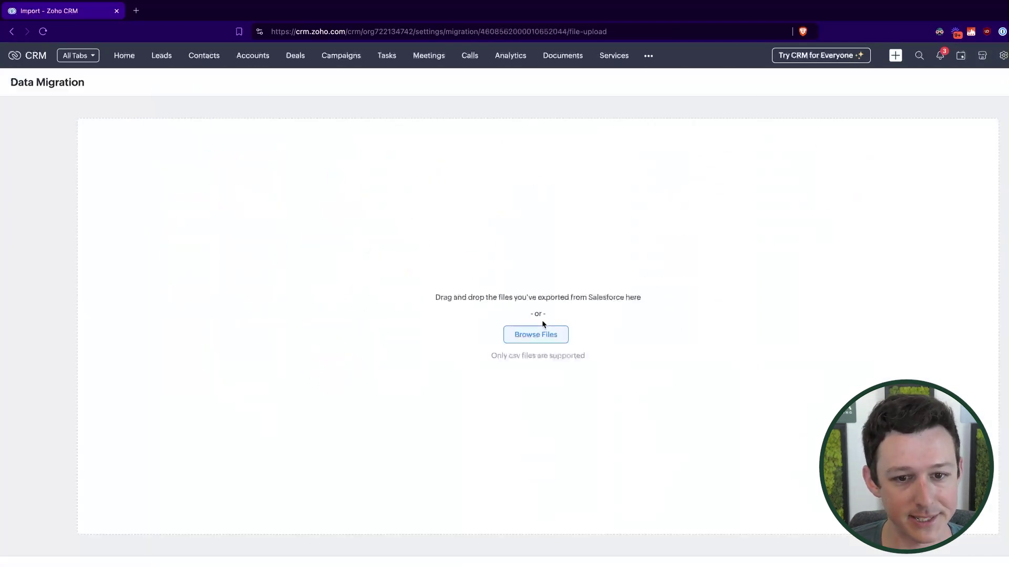
Upload Attachments.zip from the Desktop folder
click(536, 336)
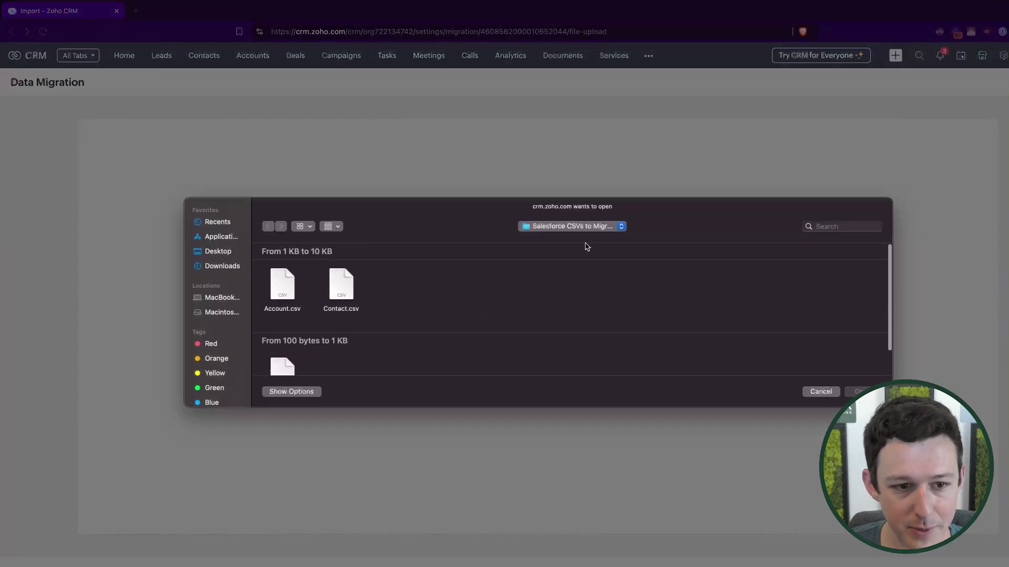
click(578, 226)
click(576, 232)
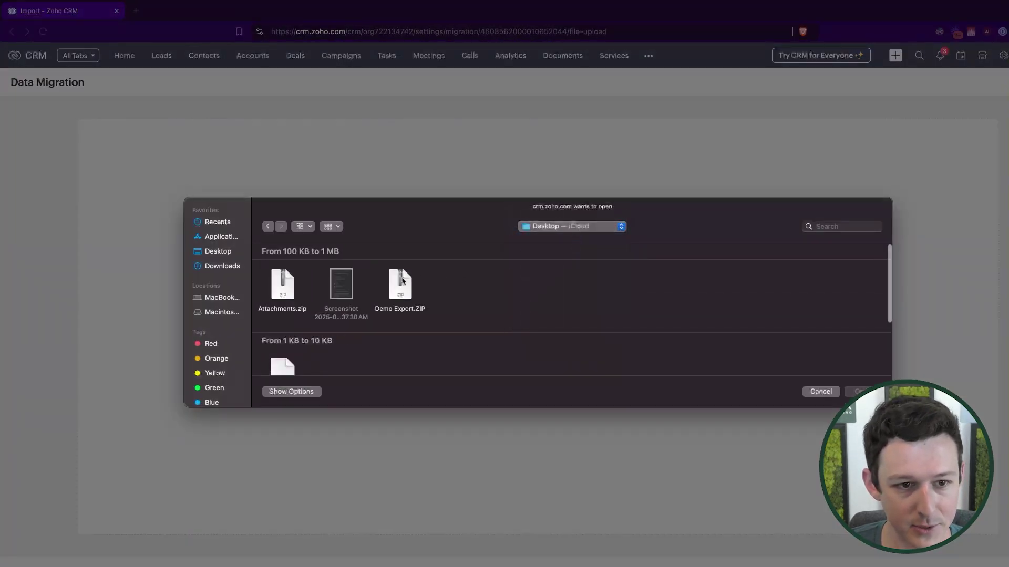
click(284, 286)
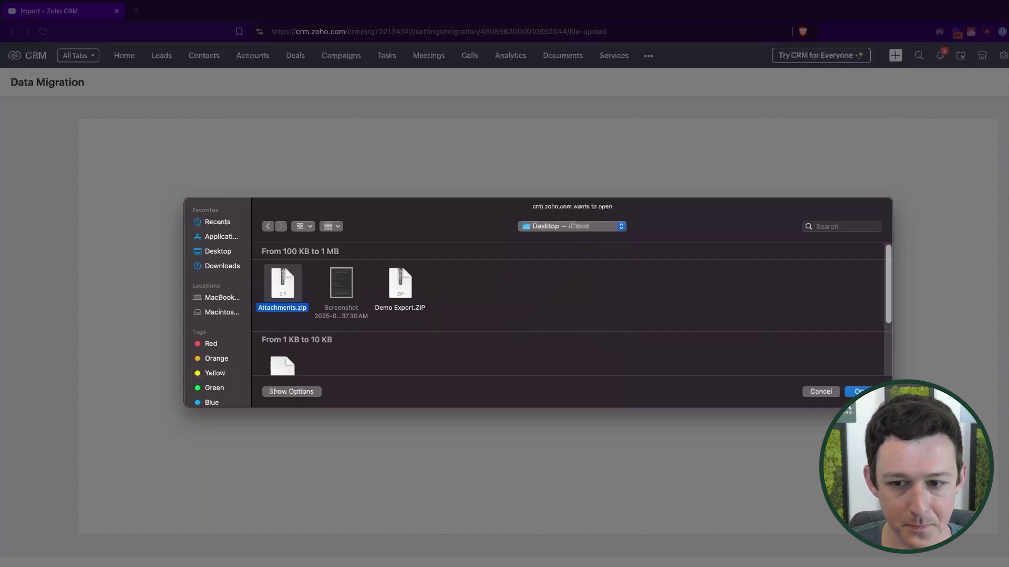
key(Return)
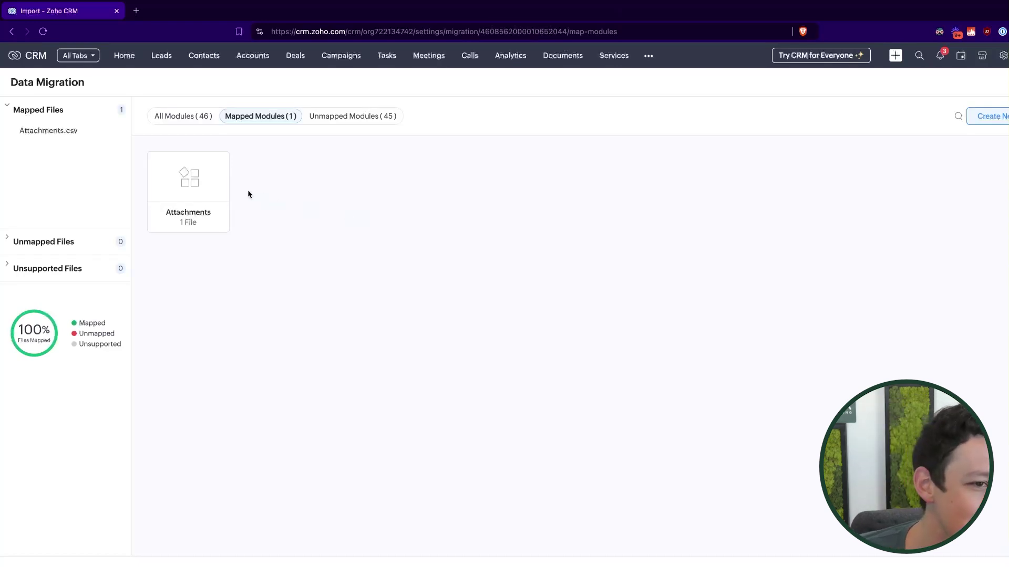
Preview all the Attachments.csv columns, then proceed to the Attachments field mapping
click(197, 193)
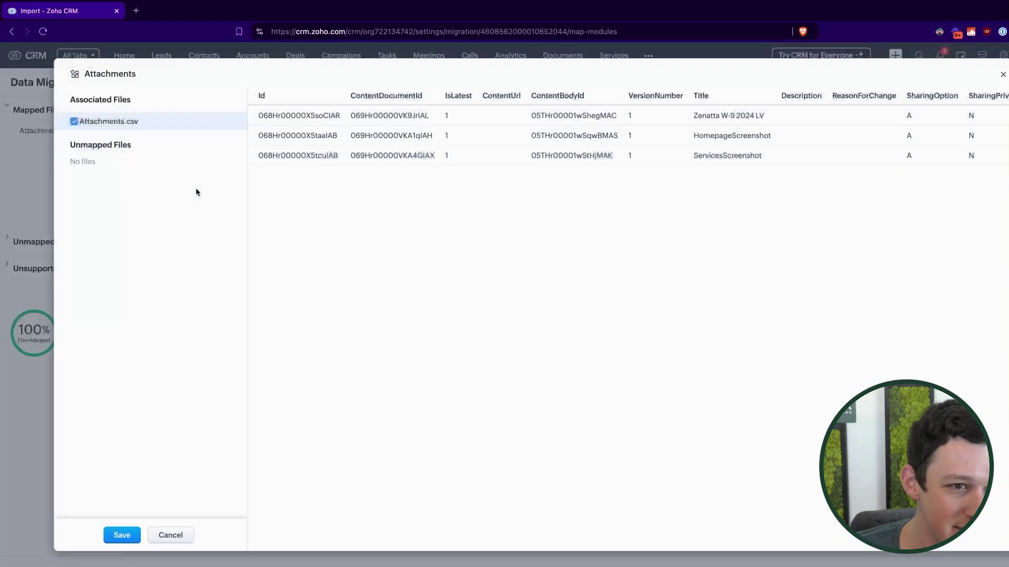
scroll(382, 150, right, 1)
scroll(383, 149, right, 10)
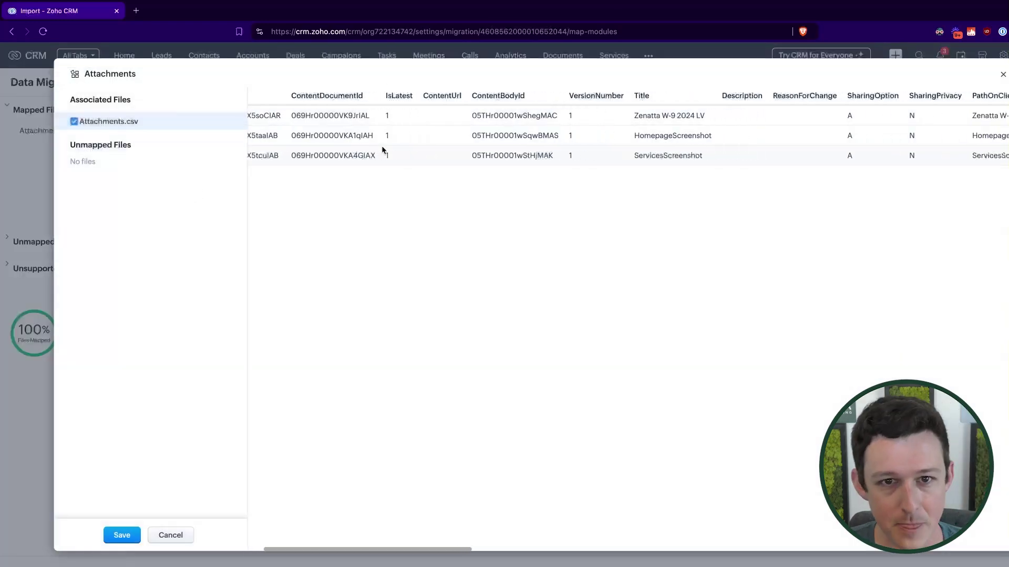
scroll(383, 149, right, 3)
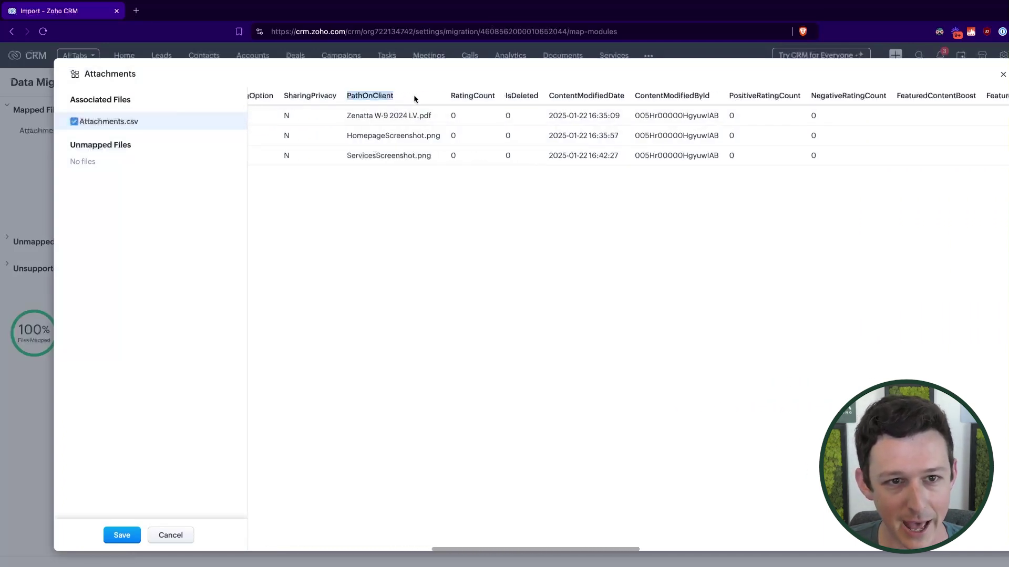
scroll(413, 140, right, 20)
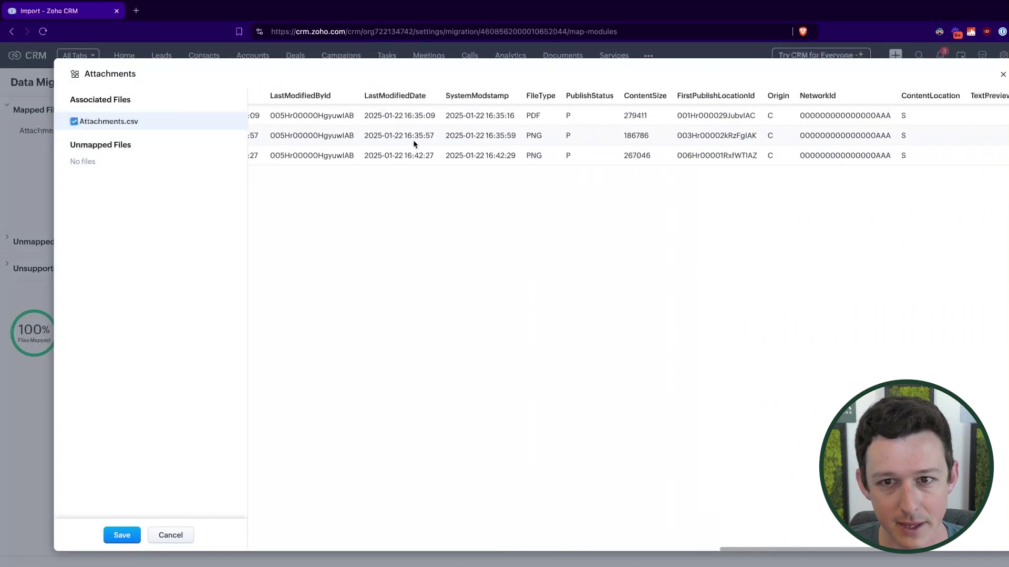
scroll(413, 140, right, 3)
drag(531, 95, 729, 75)
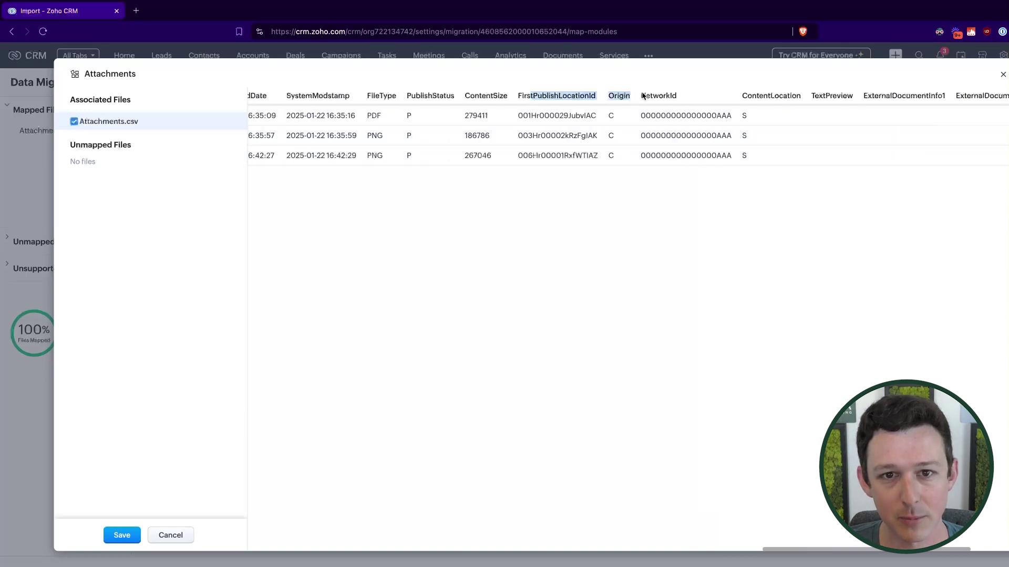
click(1001, 76)
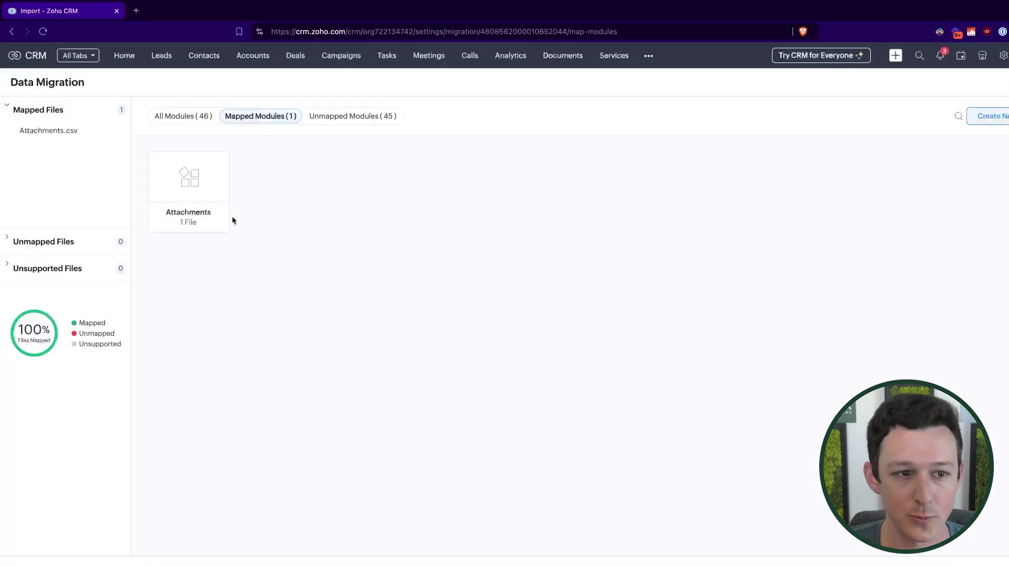
click(188, 192)
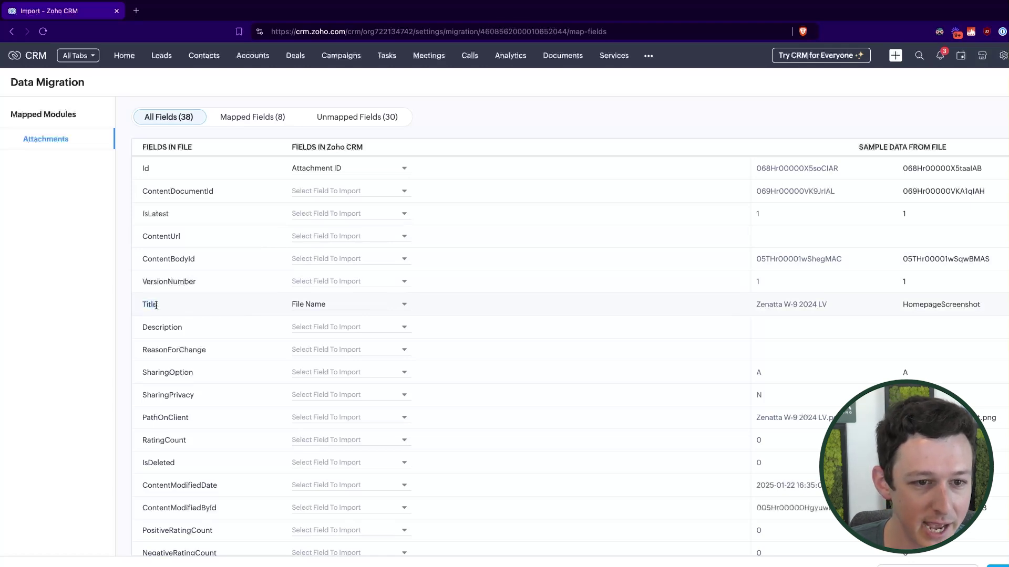
Unmap the Title column and map PathOnClient to the File Name field
click(337, 308)
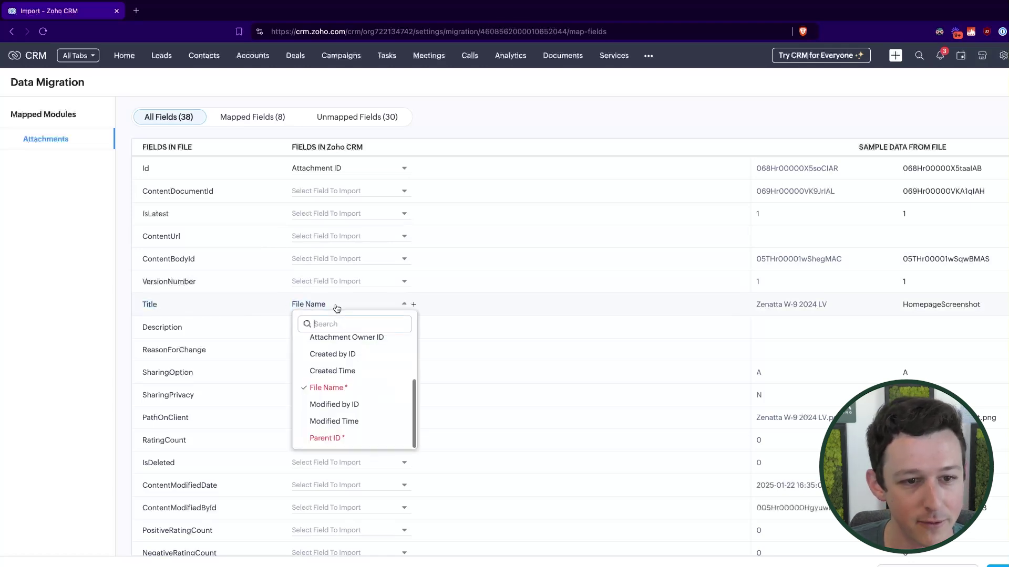
scroll(339, 358, up, 4)
click(340, 346)
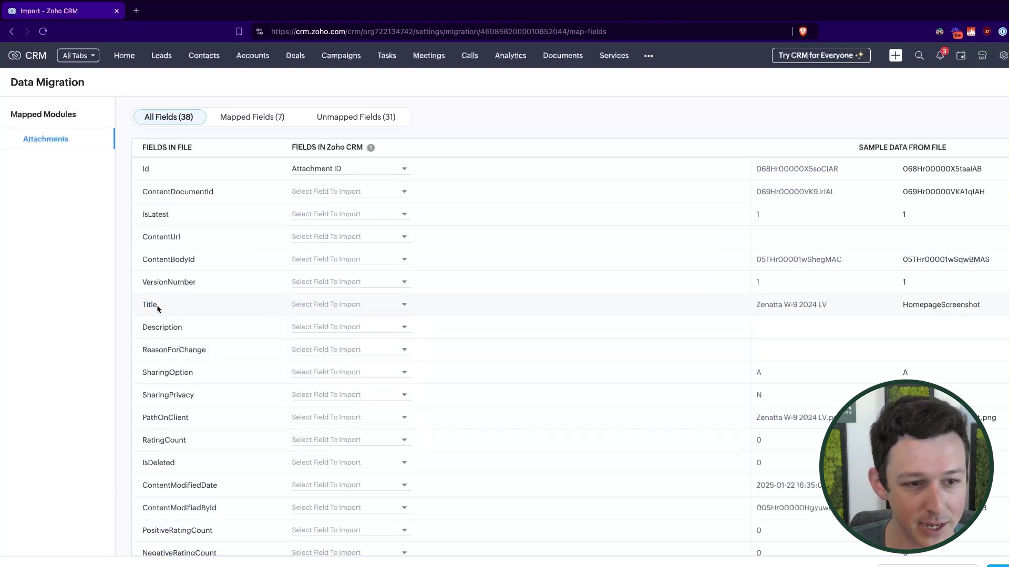
scroll(157, 307, down, 3)
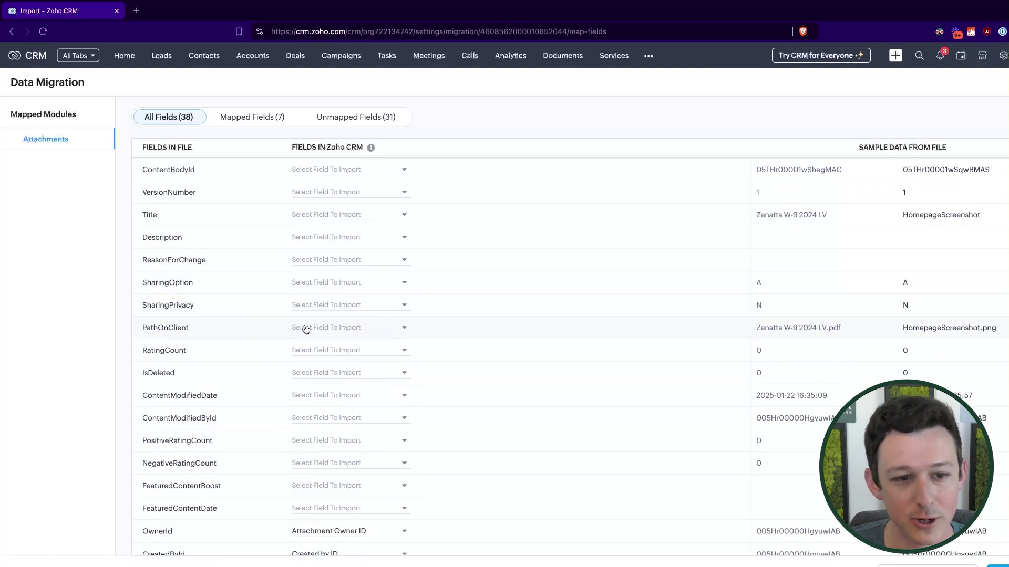
click(306, 329)
click(323, 384)
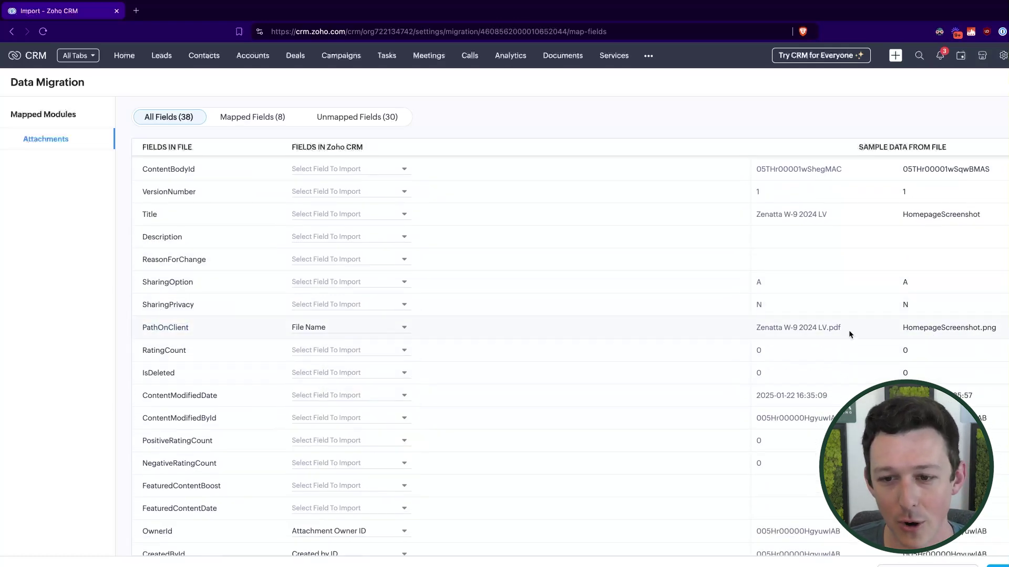
drag(841, 329, 826, 331)
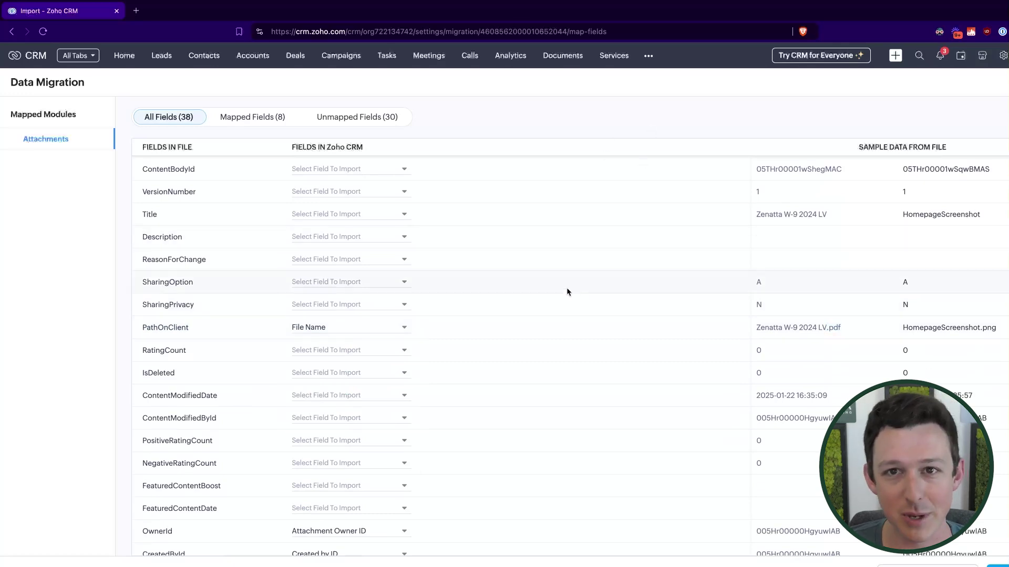
Keep FirstPublishLocationId mapped to Parent ID and proceed to the migration review
scroll(566, 290, down, 4)
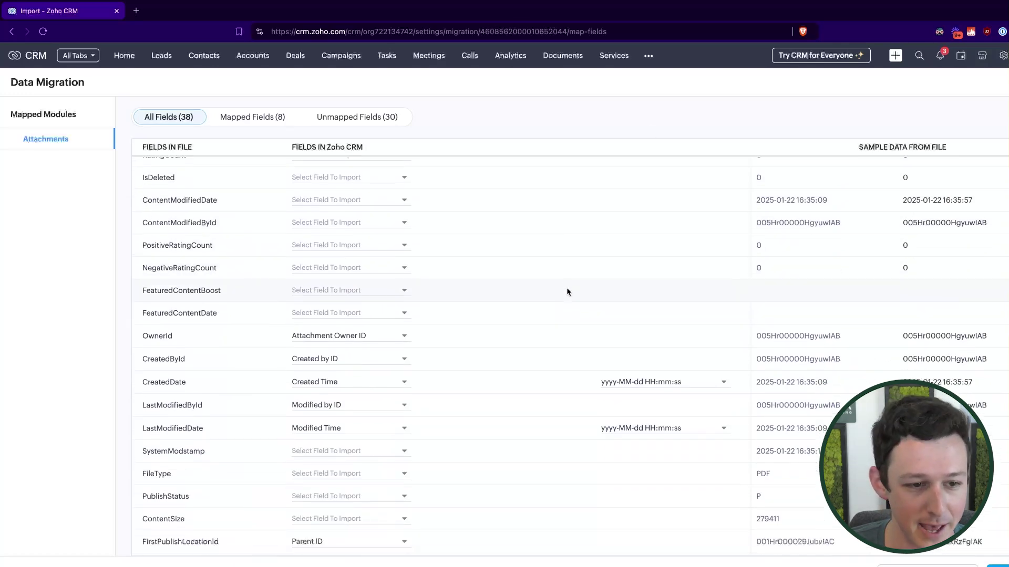
scroll(567, 289, down, 1)
scroll(505, 332, down, 3)
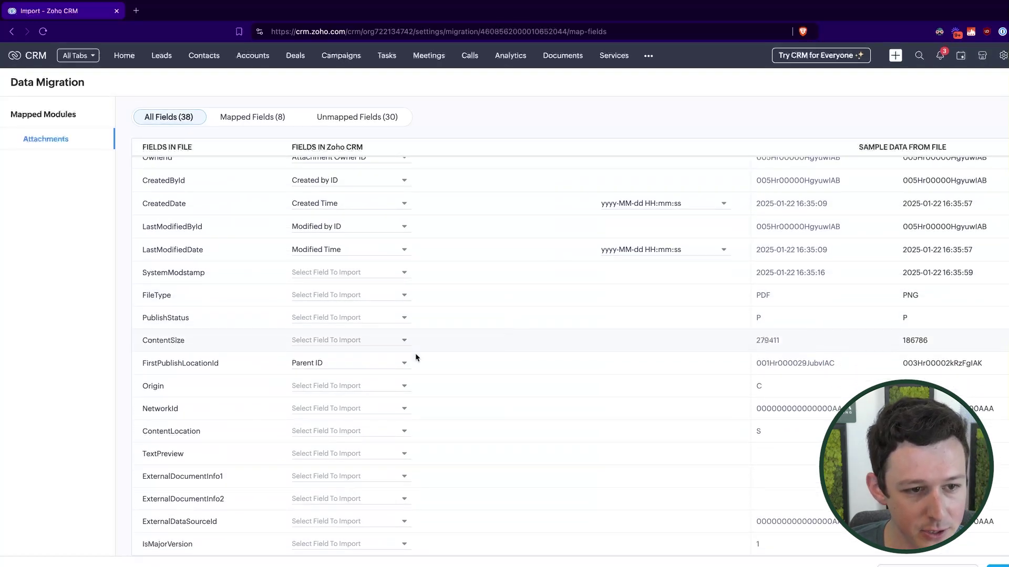
click(353, 371)
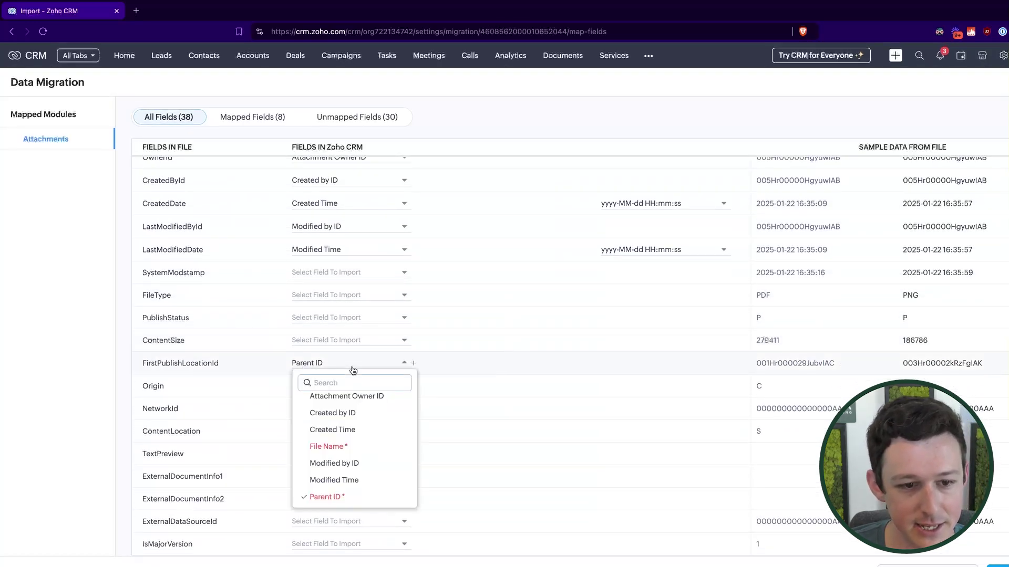
click(160, 363)
drag(139, 366, 226, 366)
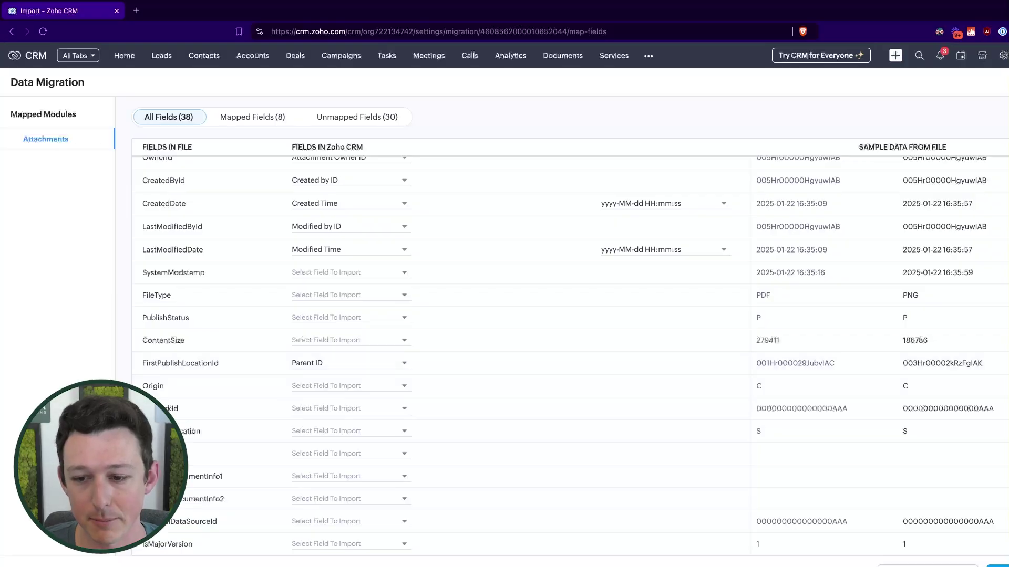
click(995, 565)
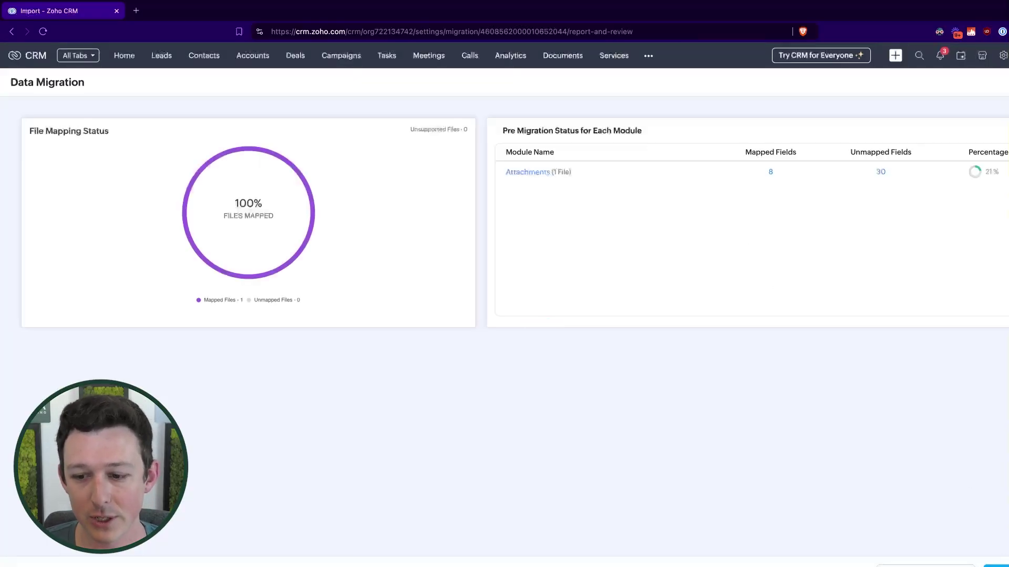
Migrate the attachments and view the 3 added records in the import summary
click(996, 565)
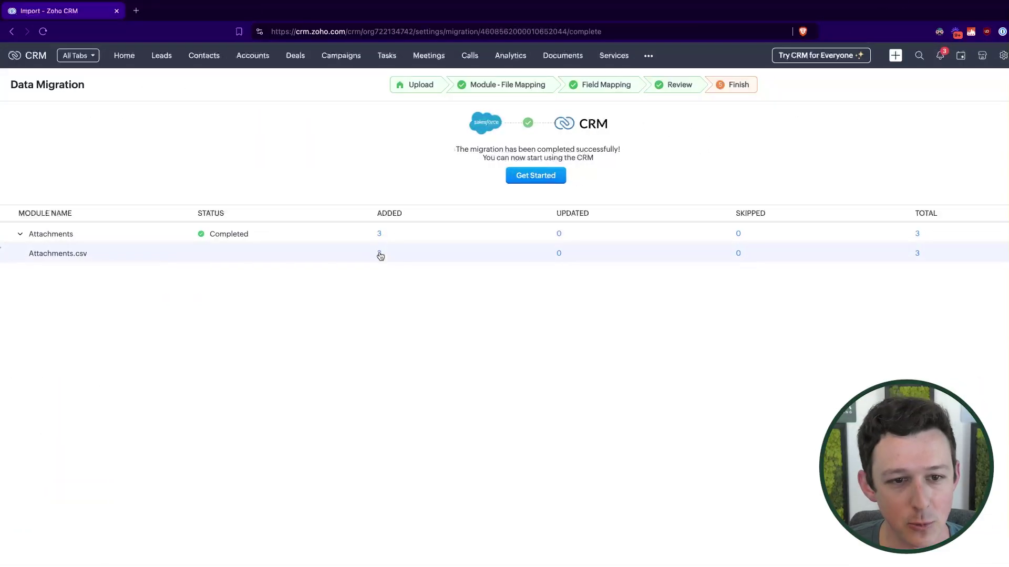
click(378, 254)
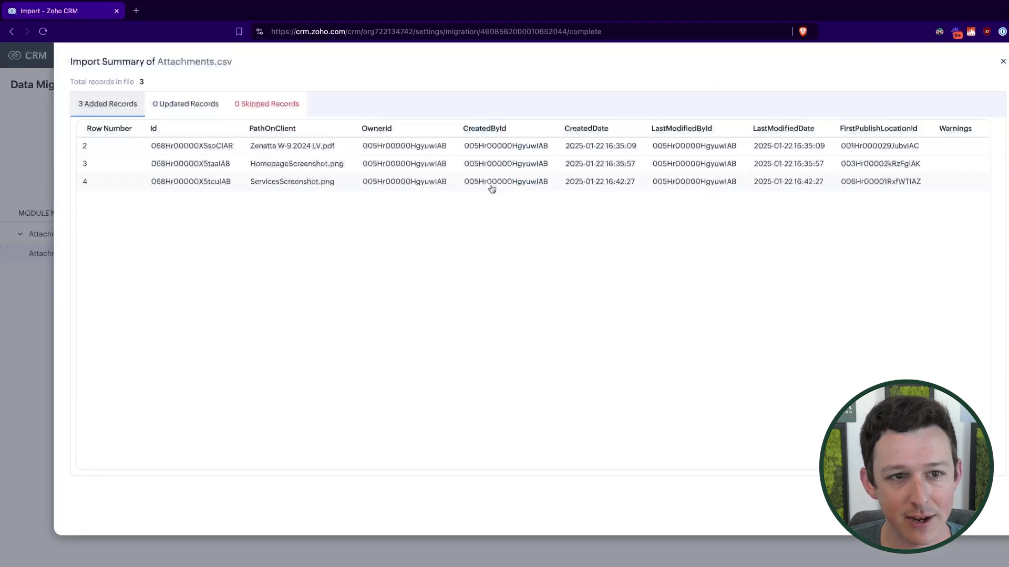
click(1002, 61)
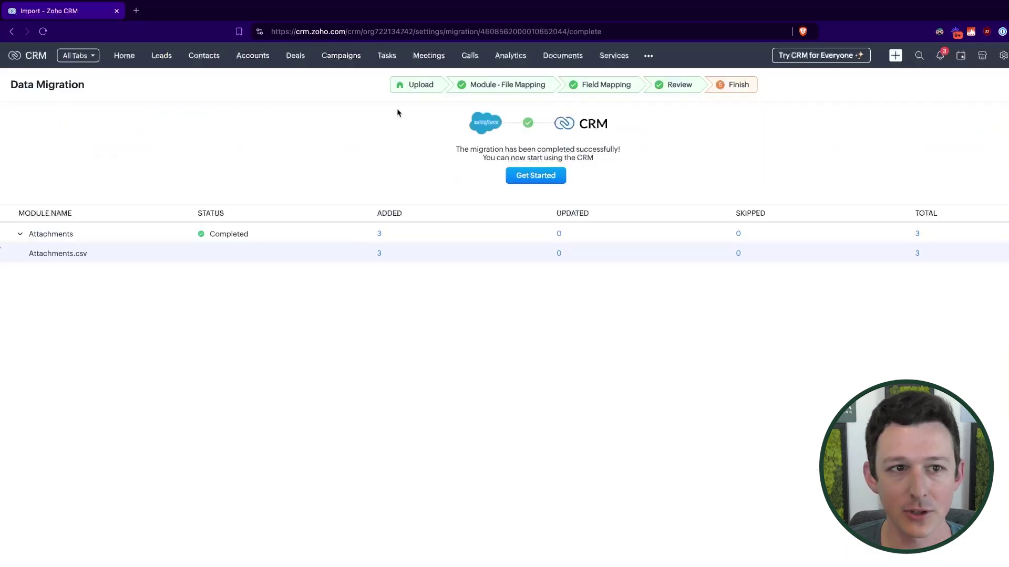
Open Migration DemoAccount from Accounts and open its Zenatta W-9 2024 LV.pdf attachment
click(256, 56)
click(255, 150)
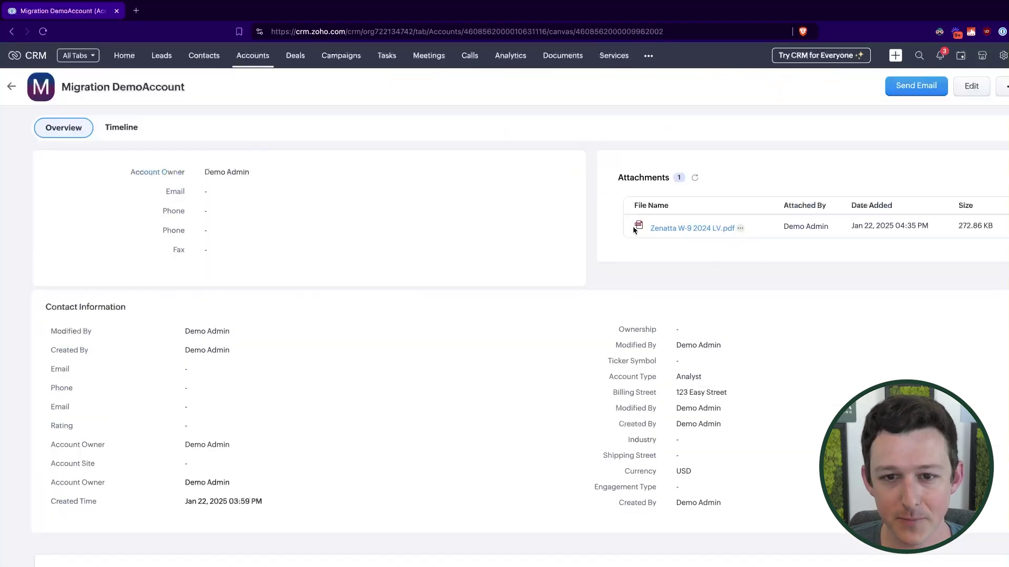
drag(630, 226, 731, 229)
click(771, 153)
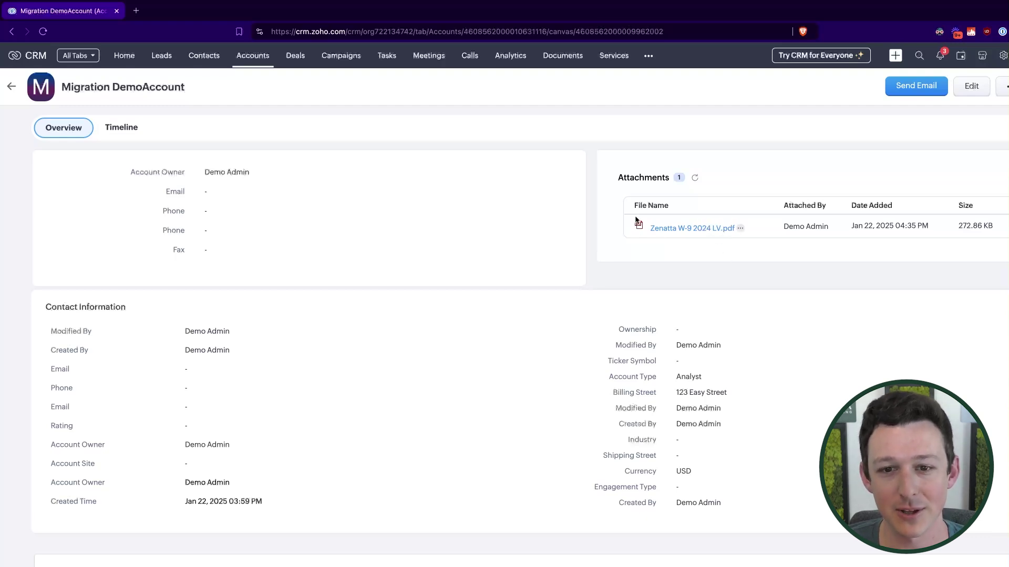
click(664, 228)
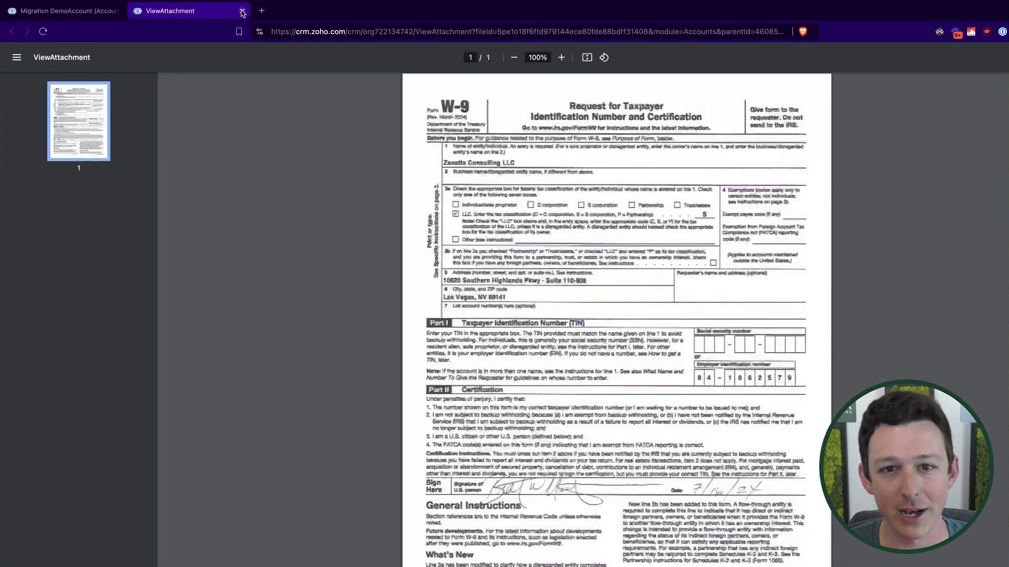
click(243, 11)
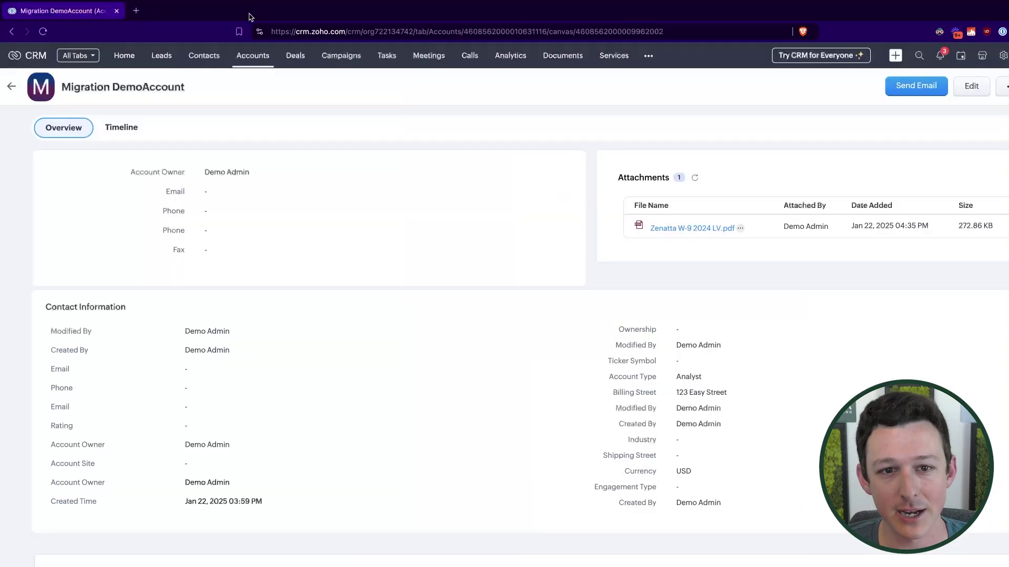
Open Migration DemoContact's attachments and preview HomepageScreenshot.png
click(210, 70)
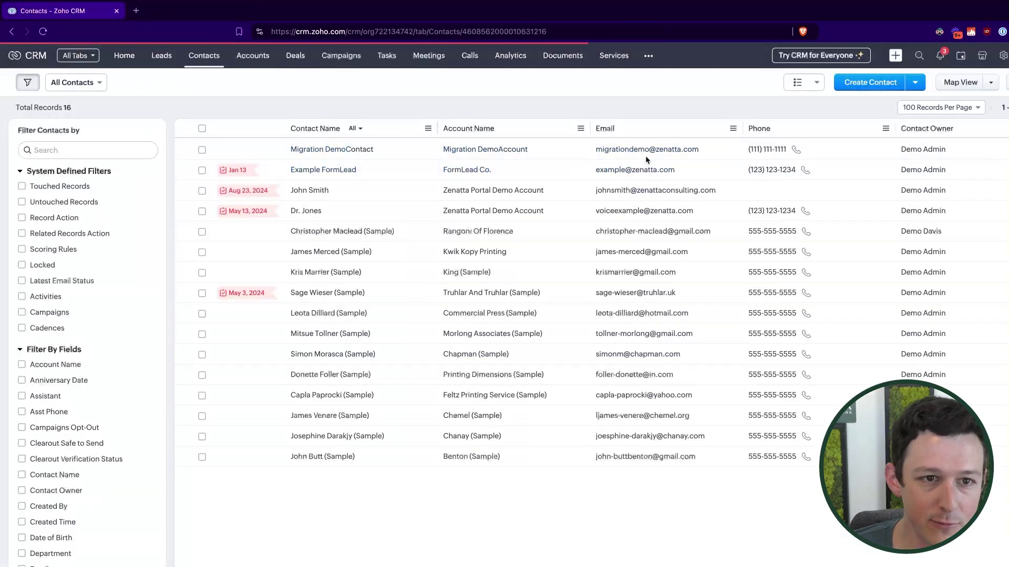
click(326, 147)
click(38, 246)
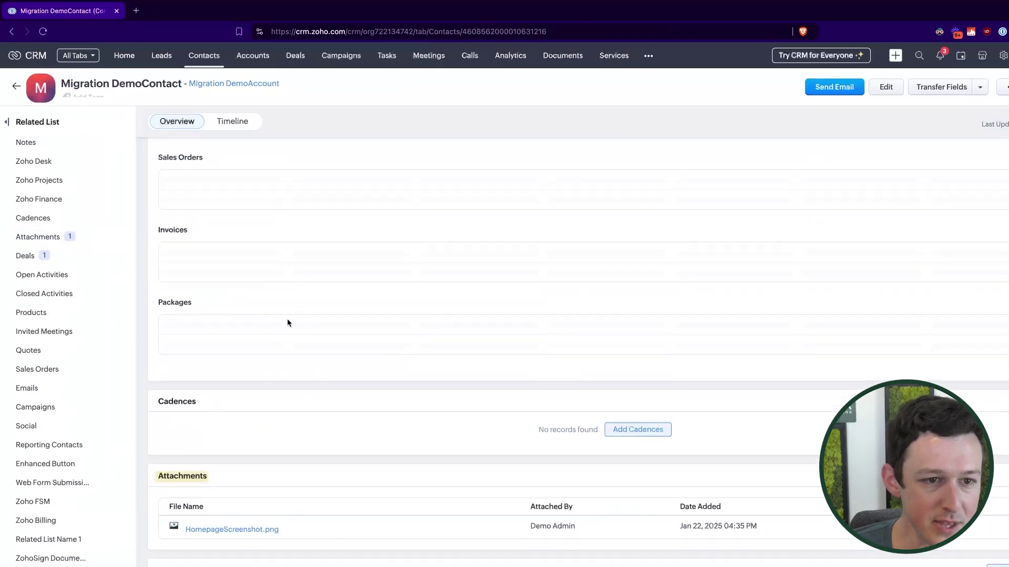
scroll(273, 450, down, 4)
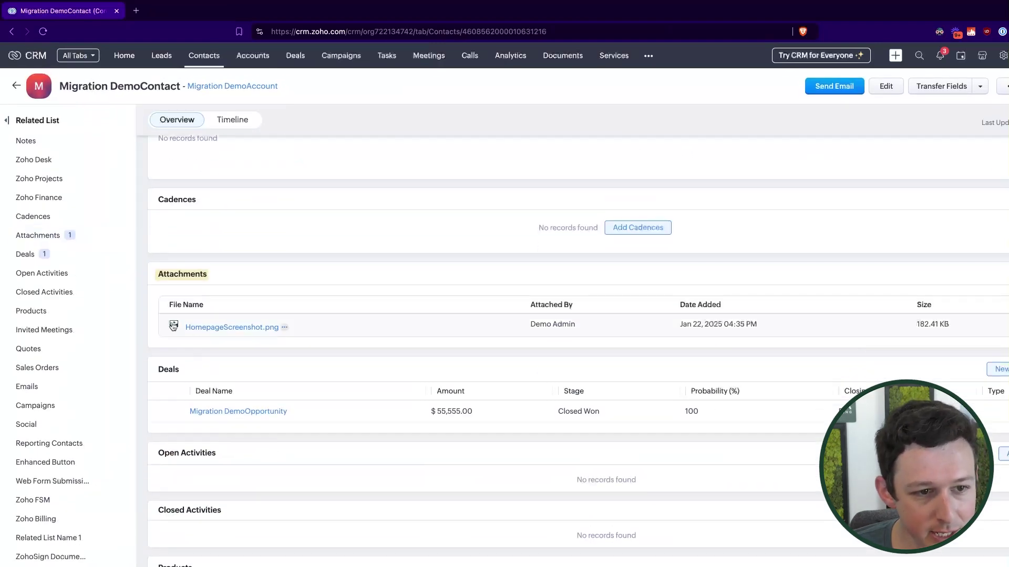
click(214, 328)
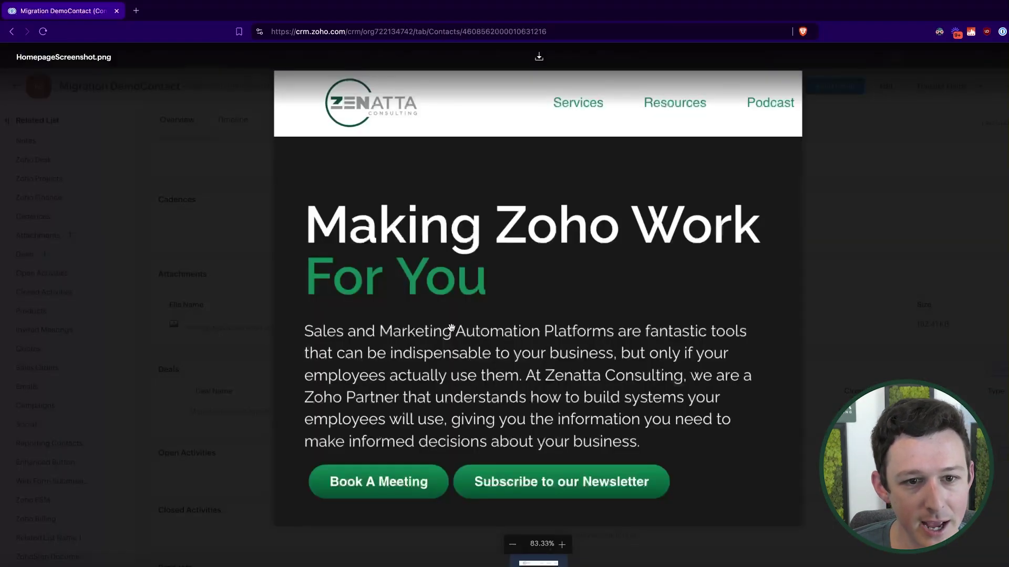
key(Escape)
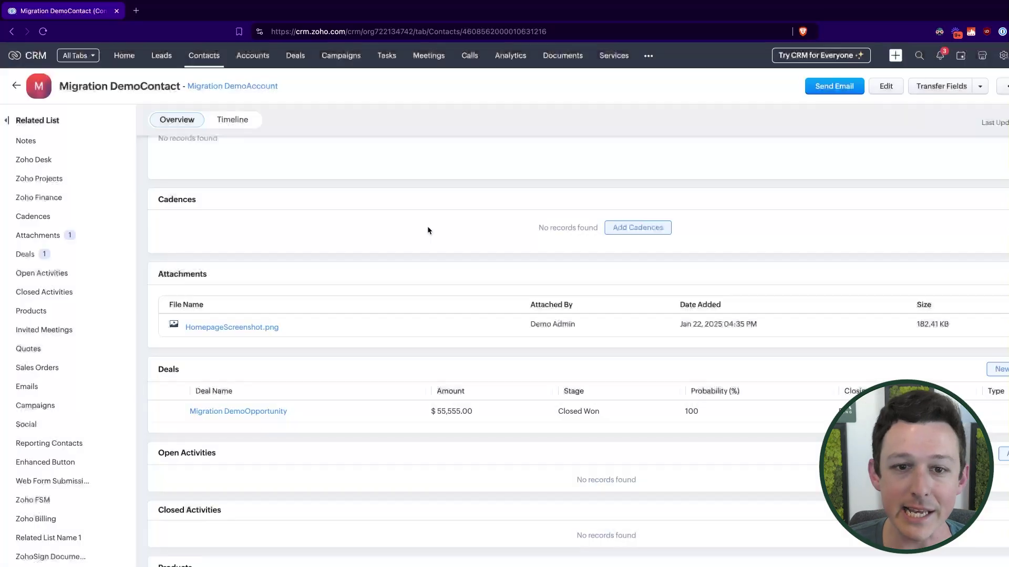